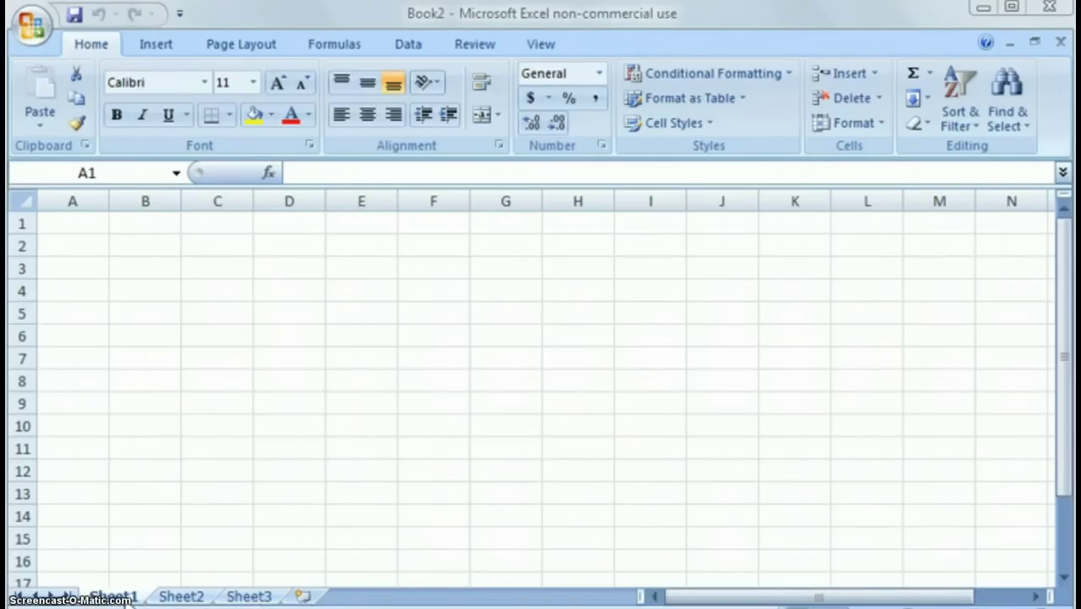
# Delete Sheet3 from the workbook.
pyautogui.click(183, 598)
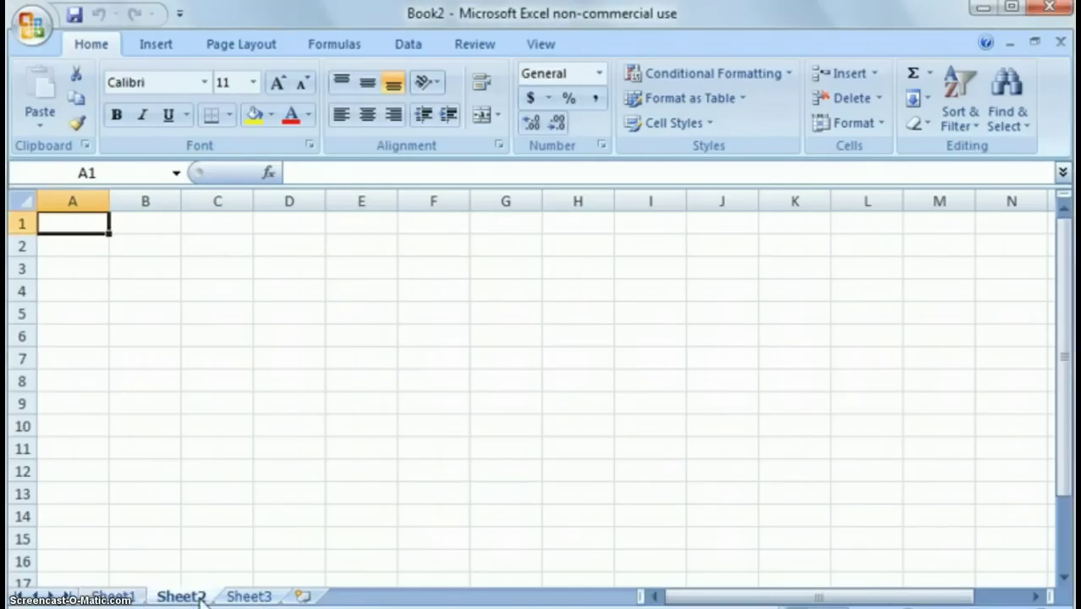
pyautogui.click(249, 597)
pyautogui.click(181, 597)
pyautogui.click(112, 597)
pyautogui.click(249, 597)
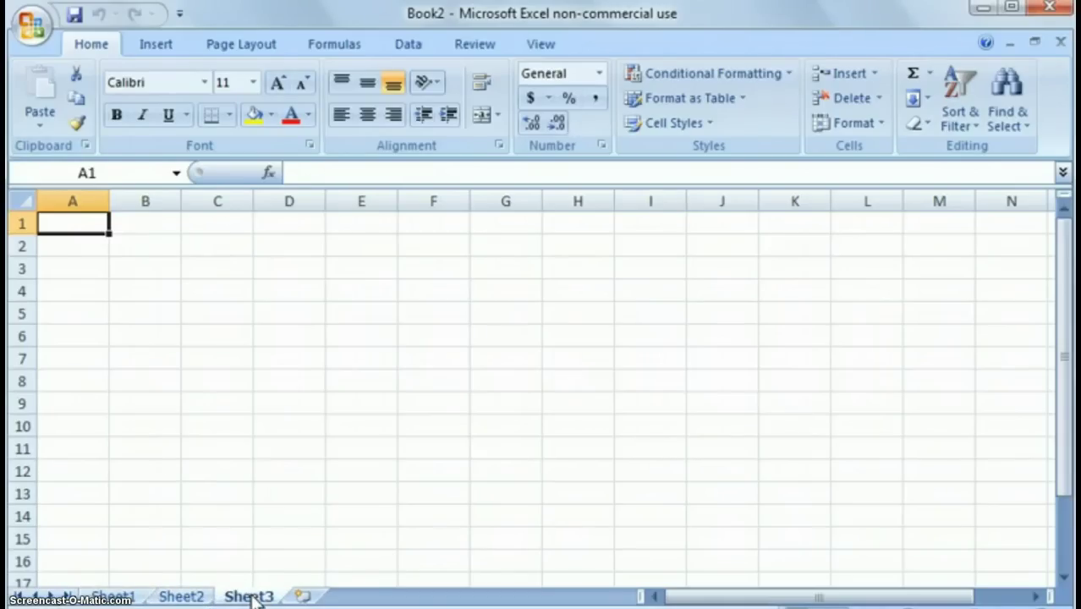
pyautogui.rightClick(251, 597)
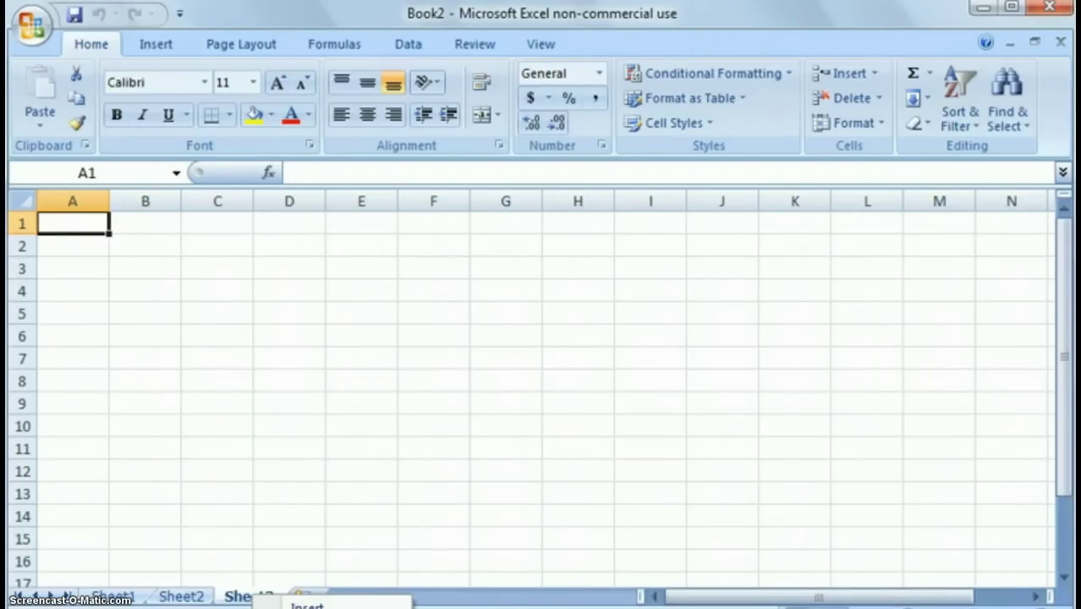
pyautogui.click(330, 608)
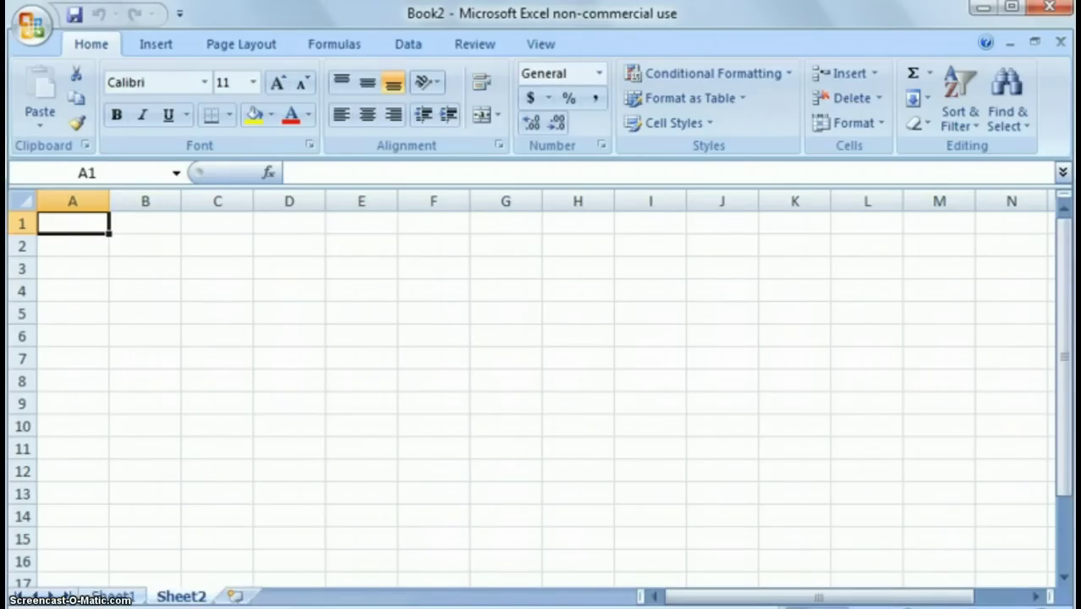
# Insert a new worksheet after Sheet2 and rename Sheet1 to 'dales'.
pyautogui.click(236, 597)
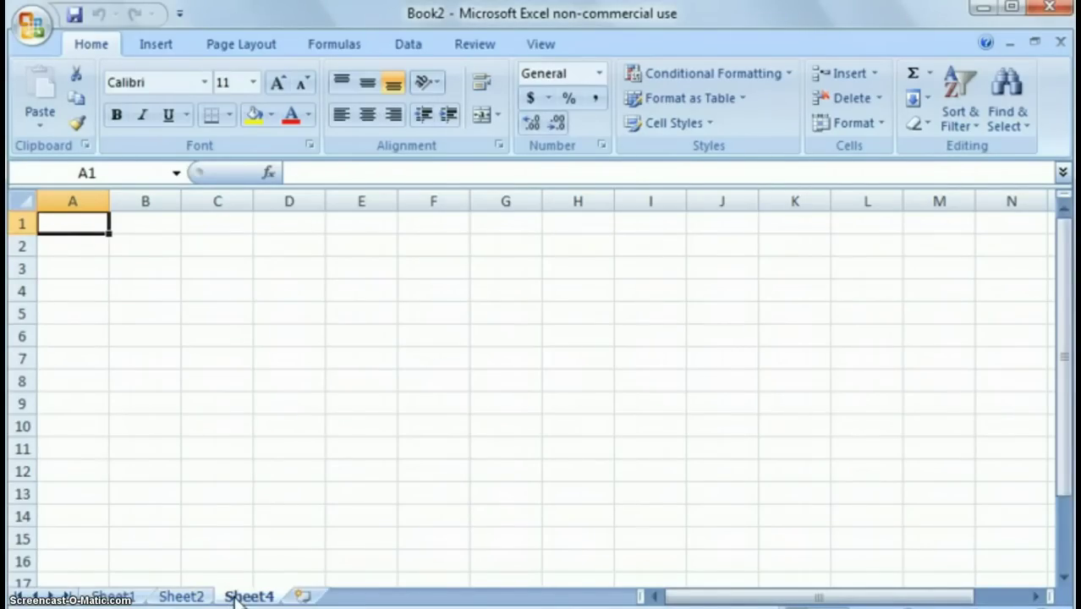
pyautogui.doubleClick(114, 596)
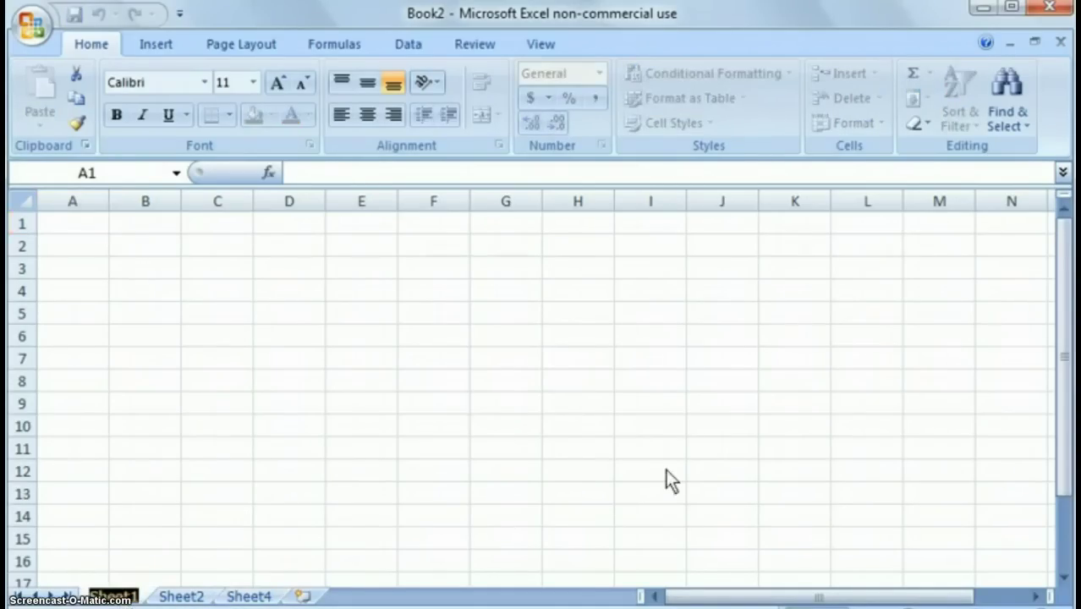
pyautogui.write('dal')
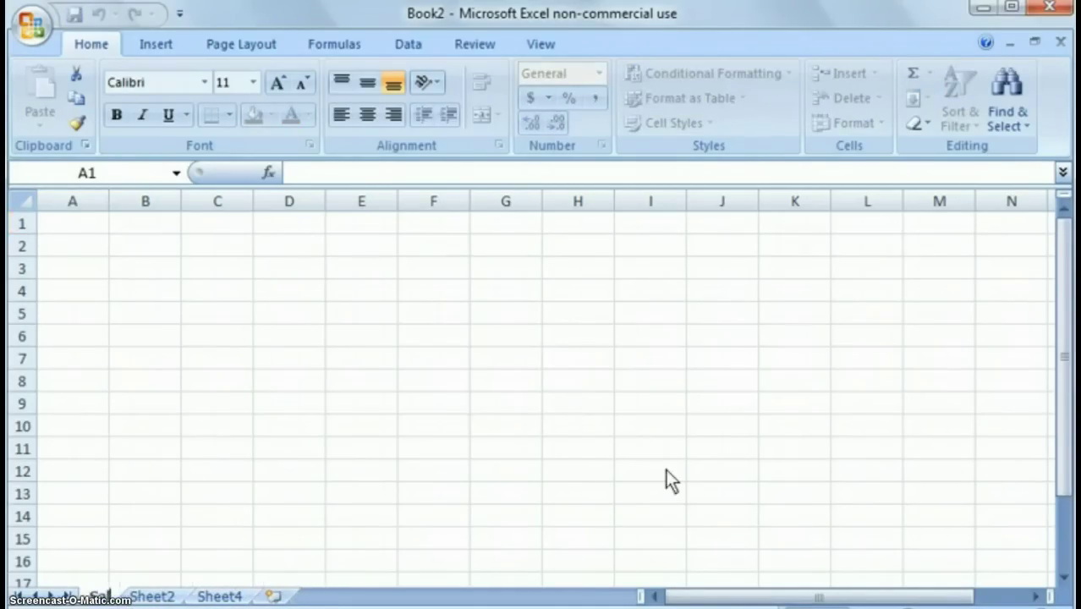
pyautogui.write('es')
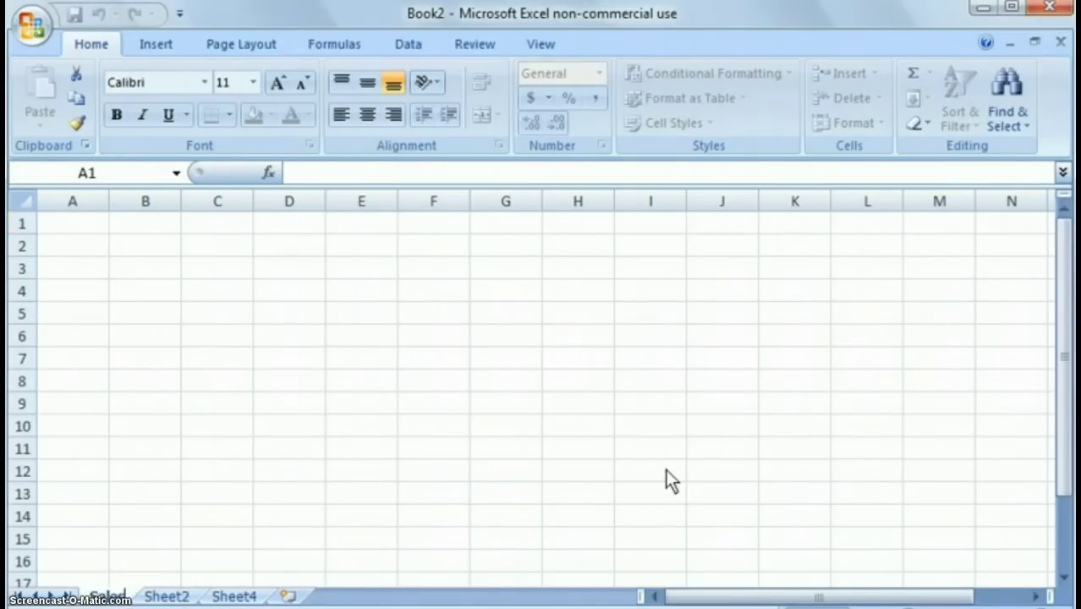
pyautogui.click(461, 495)
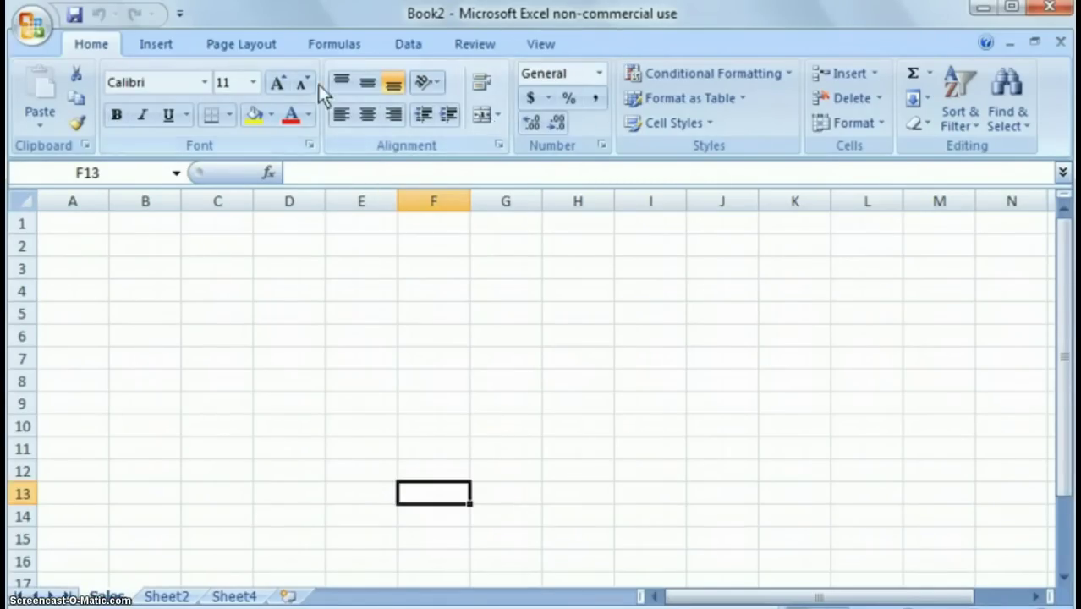
pyautogui.click(32, 25)
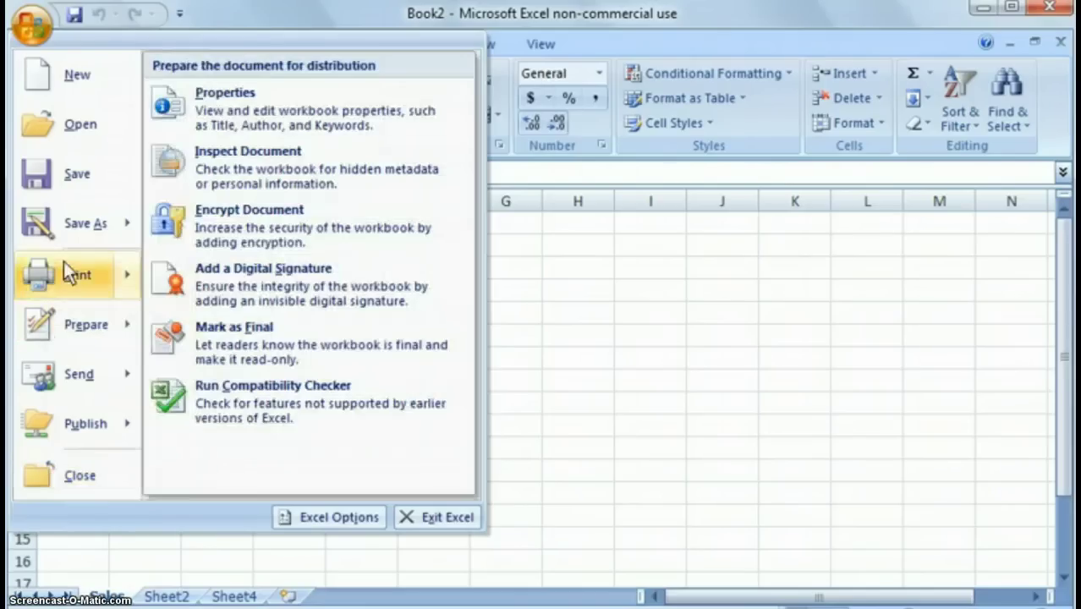
pyautogui.moveTo(63, 246)
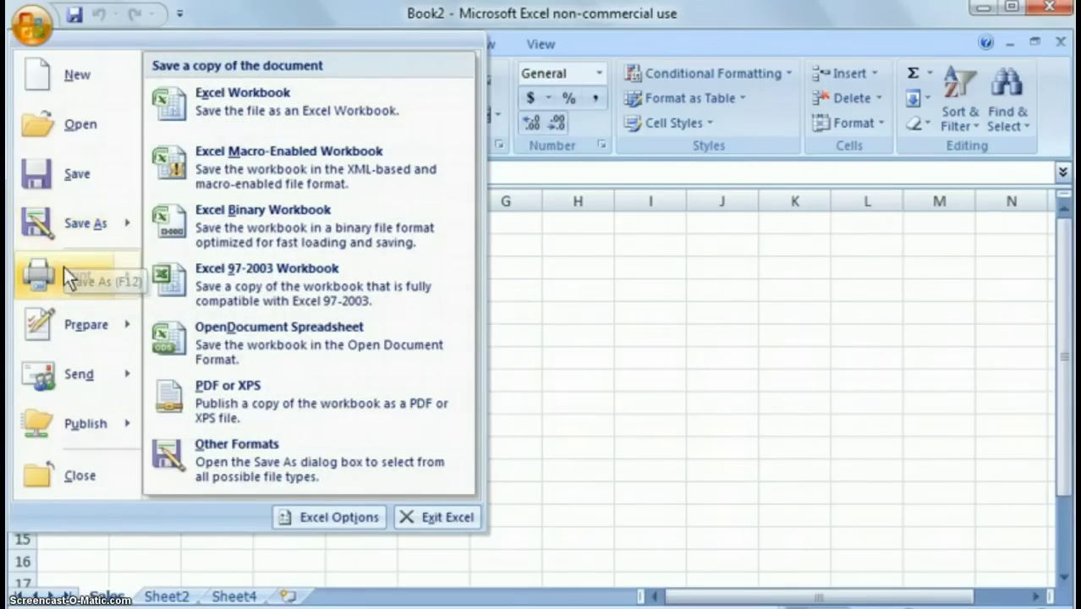
pyautogui.click(30, 28)
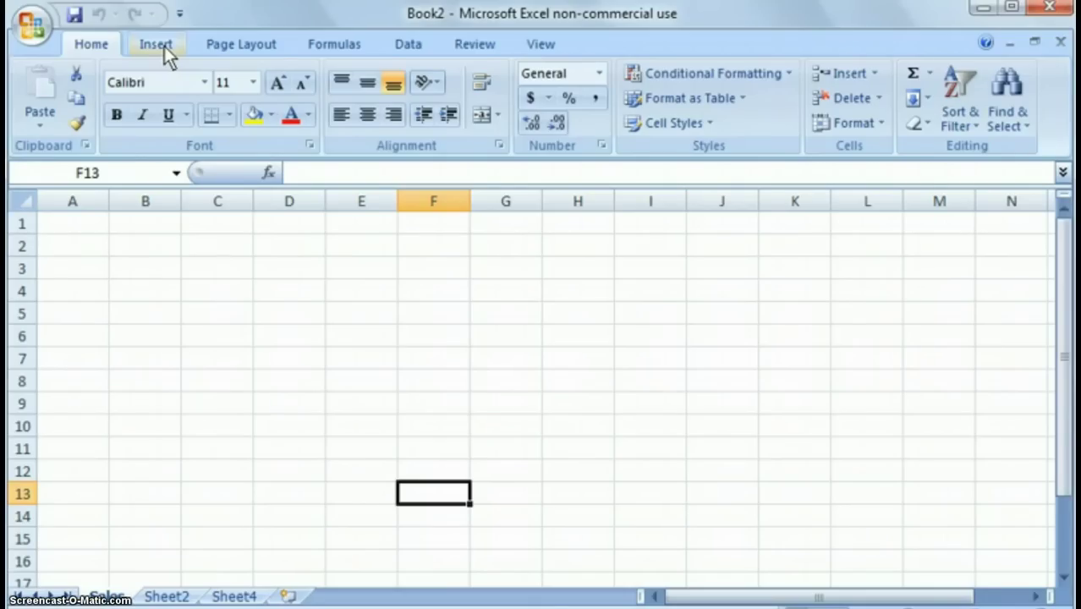
pyautogui.click(156, 44)
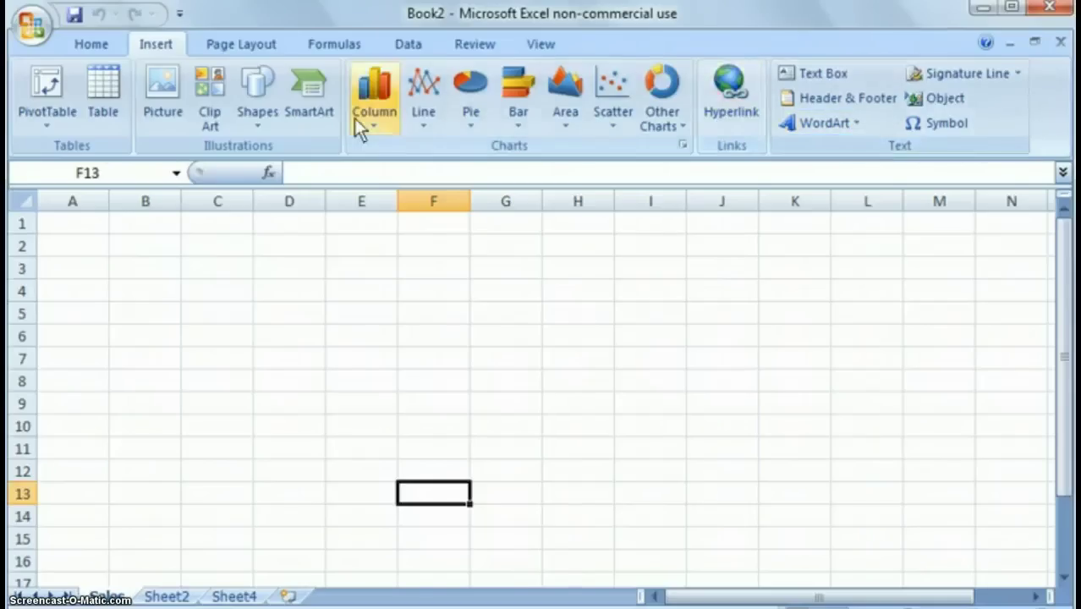
pyautogui.click(255, 51)
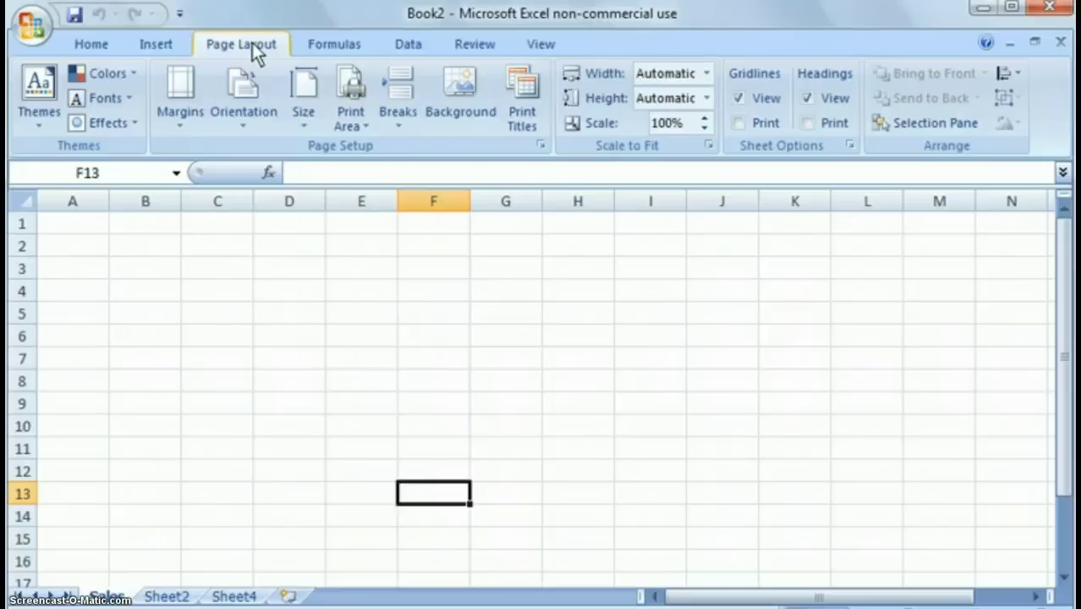
pyautogui.click(326, 52)
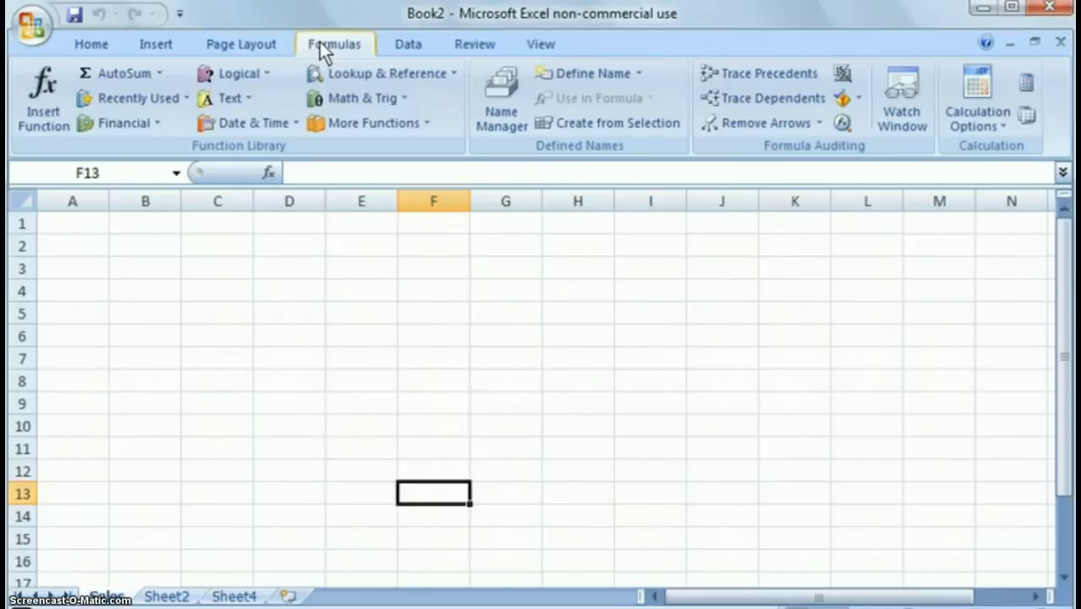
pyautogui.click(408, 40)
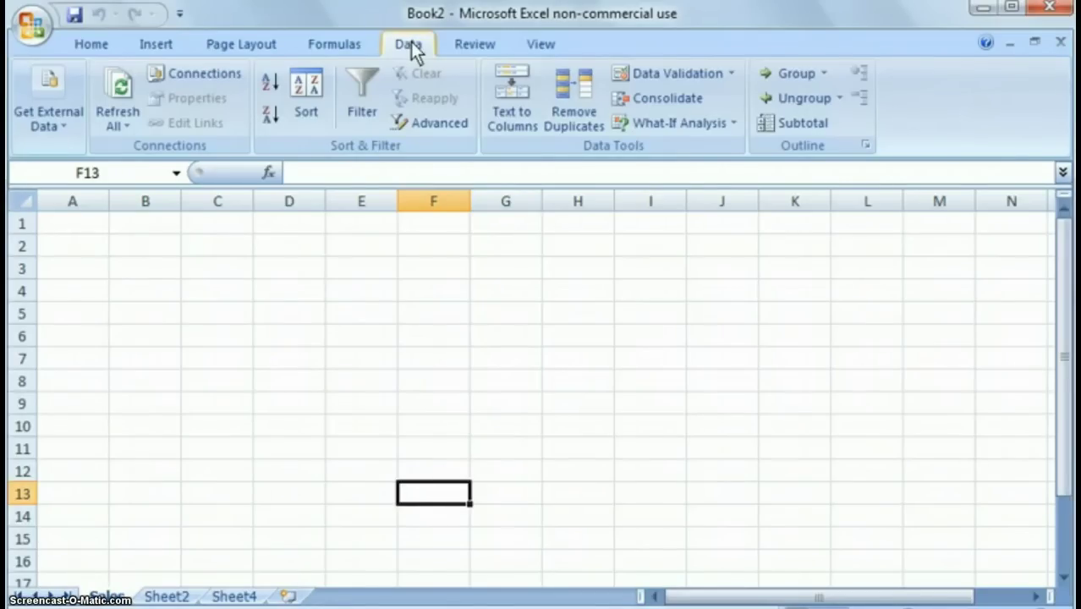
pyautogui.click(474, 46)
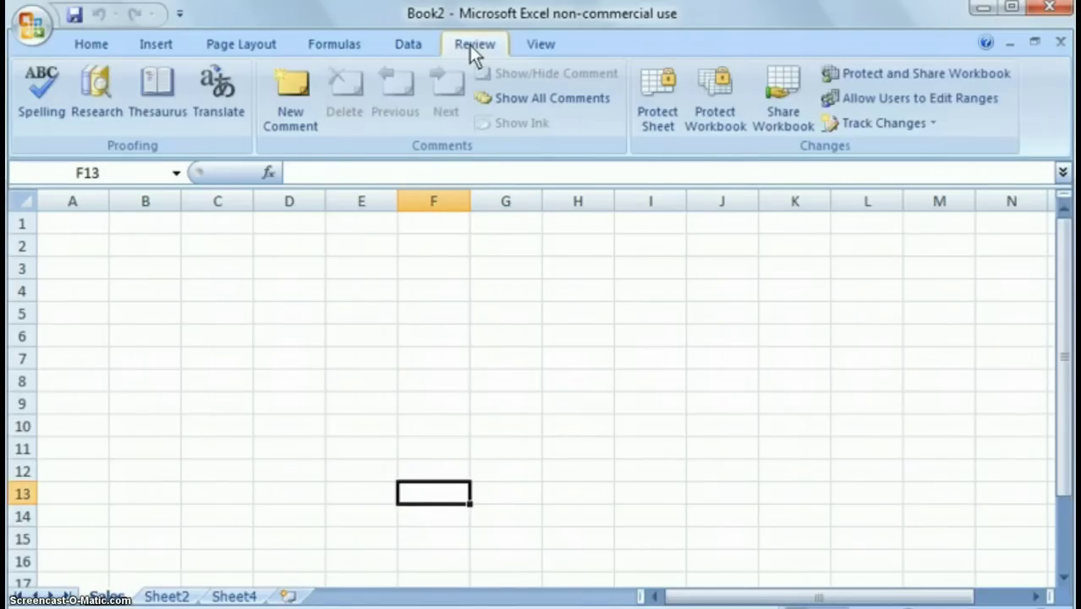
pyautogui.click(540, 46)
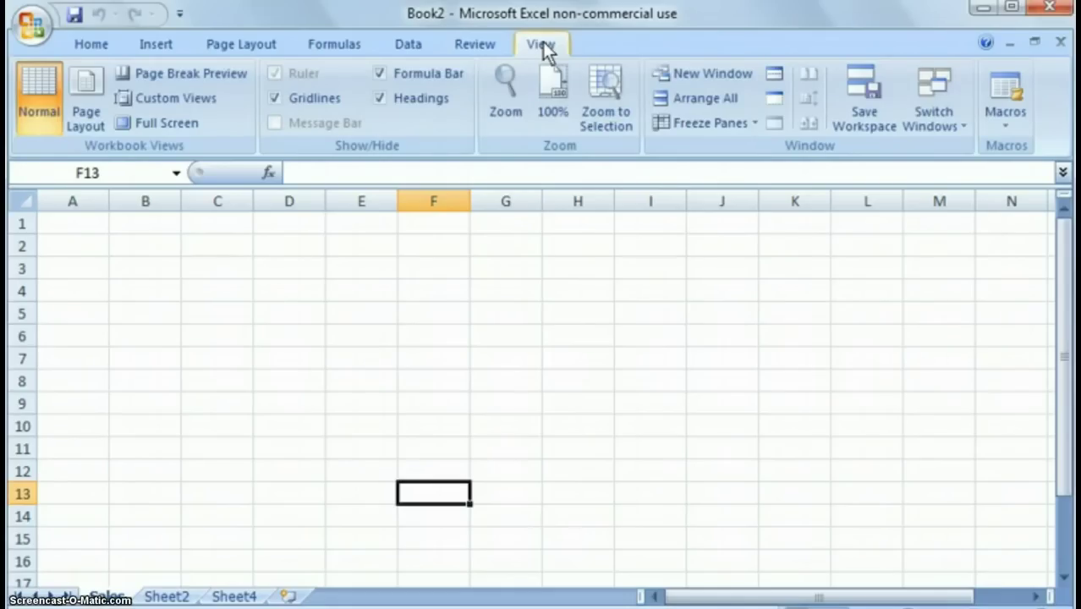
pyautogui.click(97, 47)
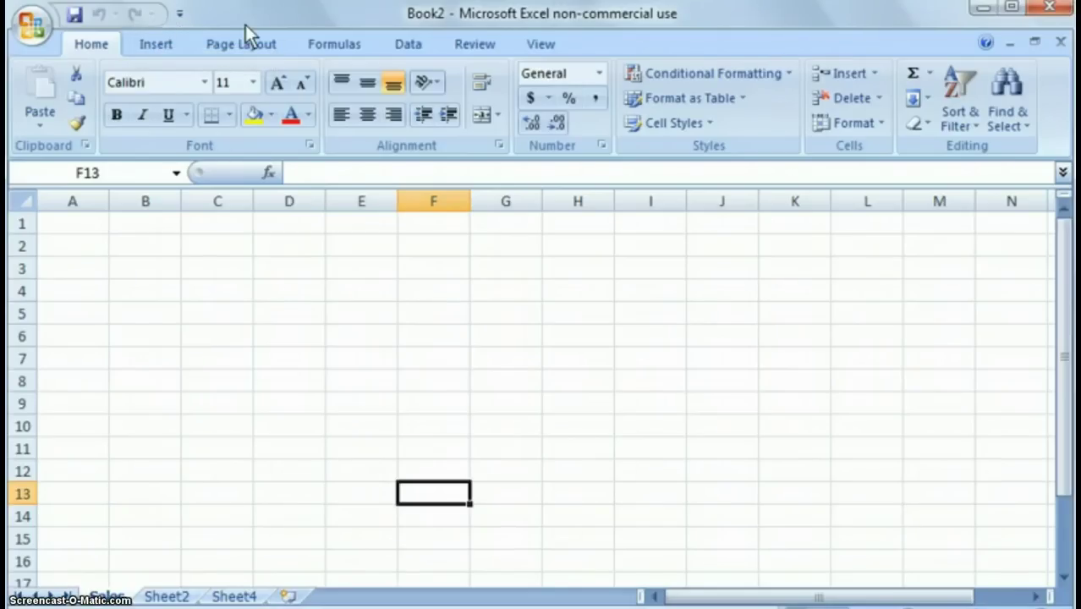
# Open Excel Options at the Quick Access Toolbar customisation page.
pyautogui.click(33, 26)
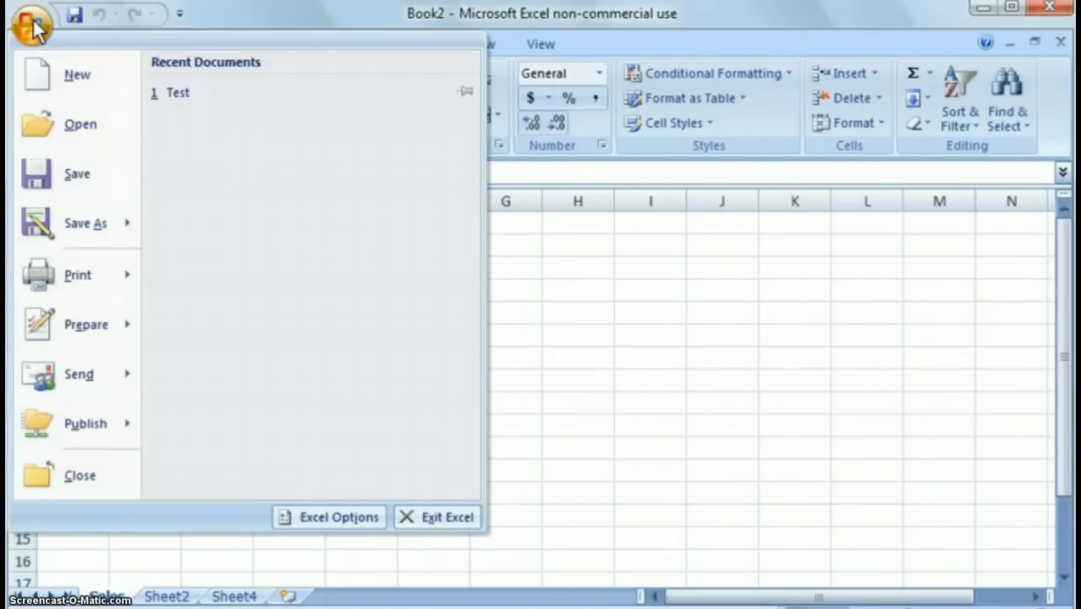
pyautogui.click(322, 519)
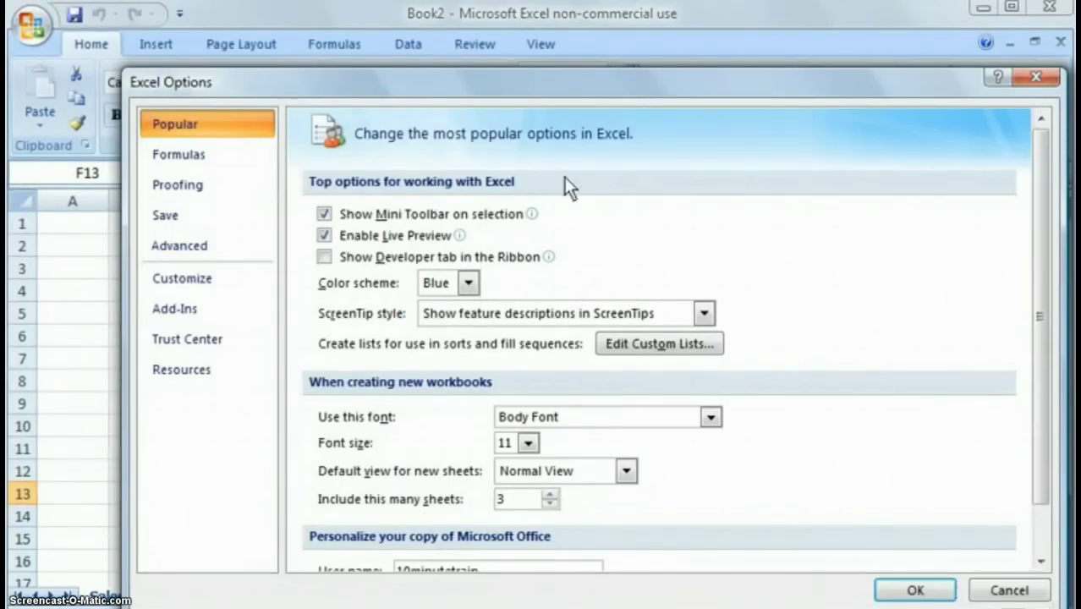
pyautogui.moveTo(457, 79); pyautogui.dragTo(381, 67)
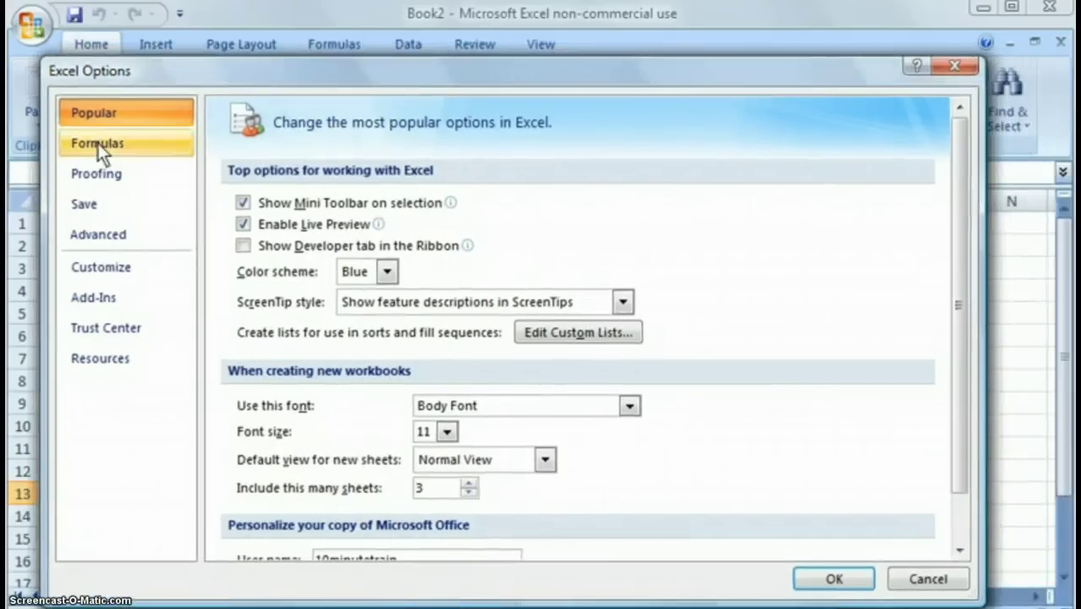
pyautogui.click(98, 211)
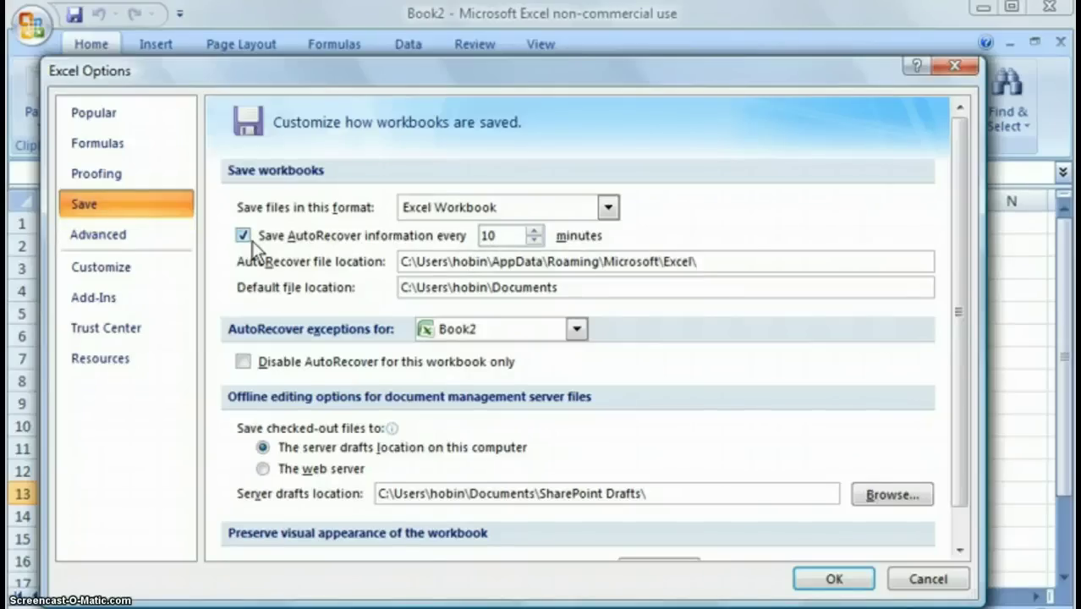
pyautogui.click(147, 269)
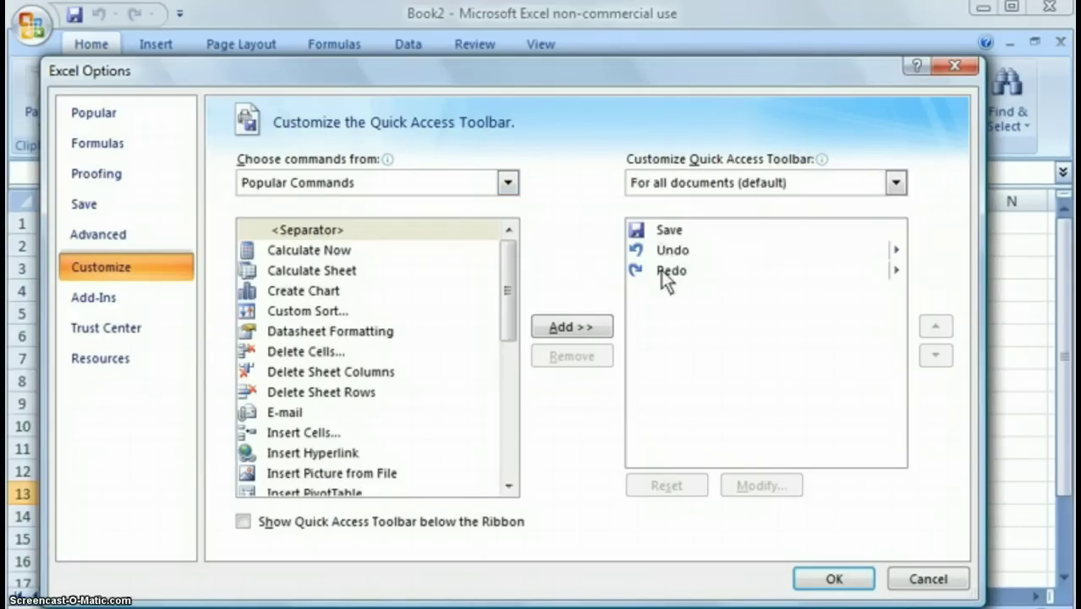
# Add the E-mail and Insert Hyperlink commands to the Quick Access Toolbar and confirm.
pyautogui.click(285, 412)
pyautogui.click(592, 328)
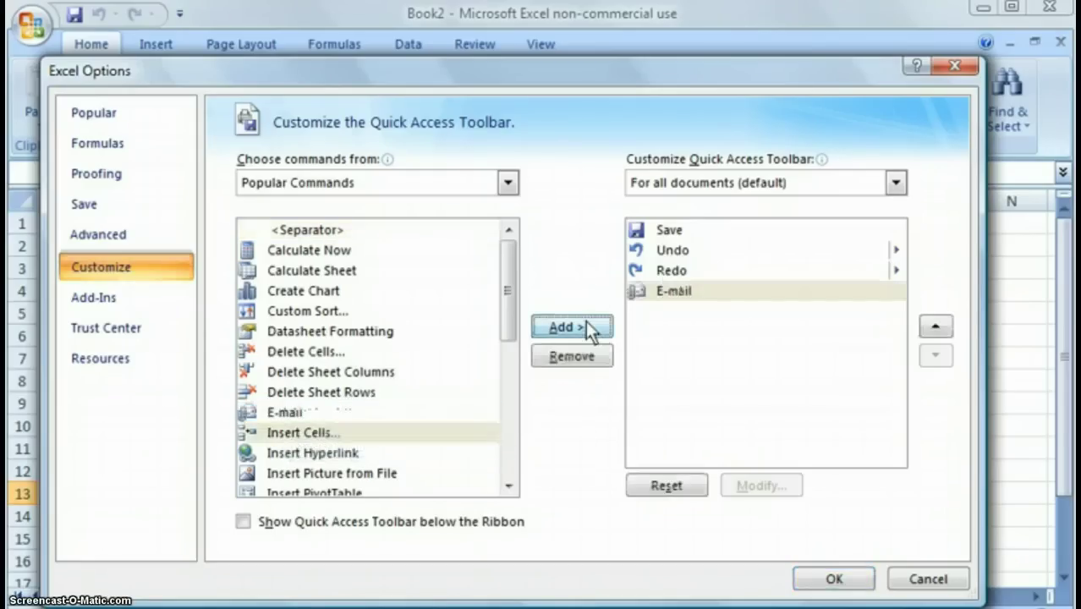
pyautogui.click(318, 454)
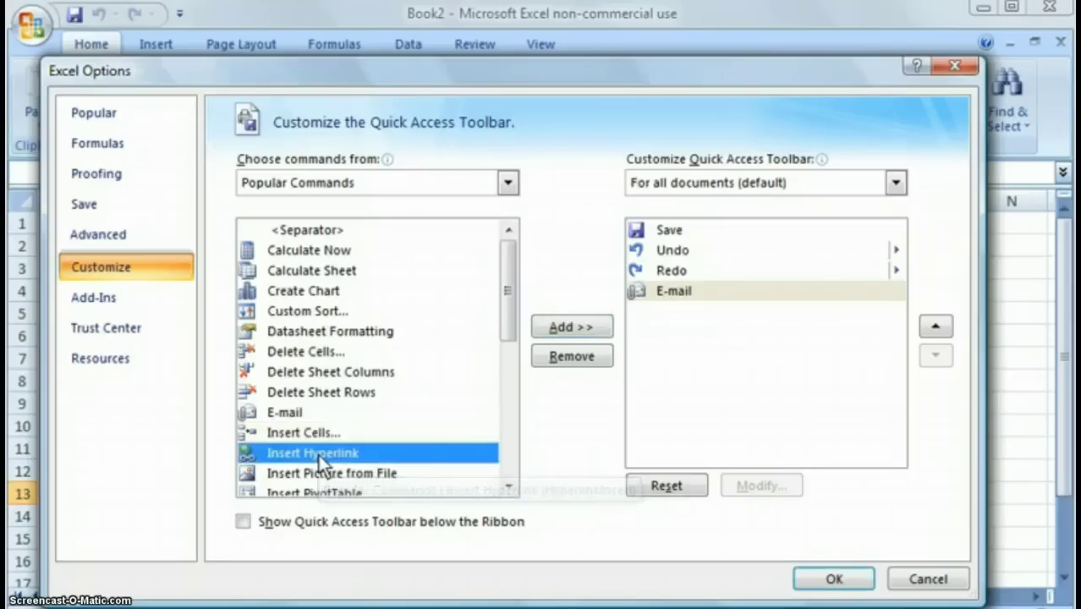
pyautogui.click(569, 326)
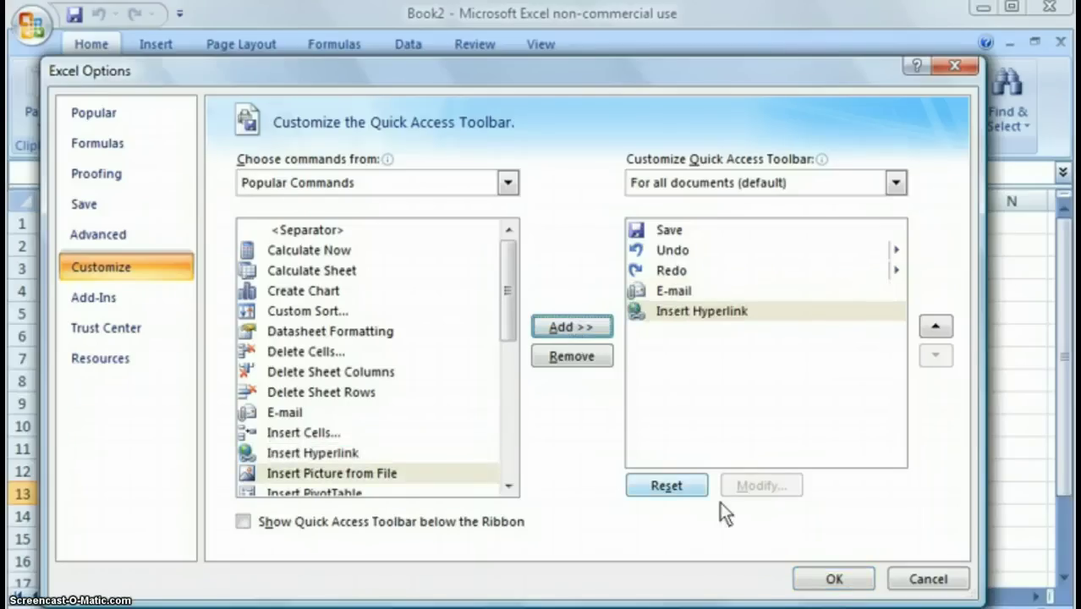
pyautogui.click(834, 582)
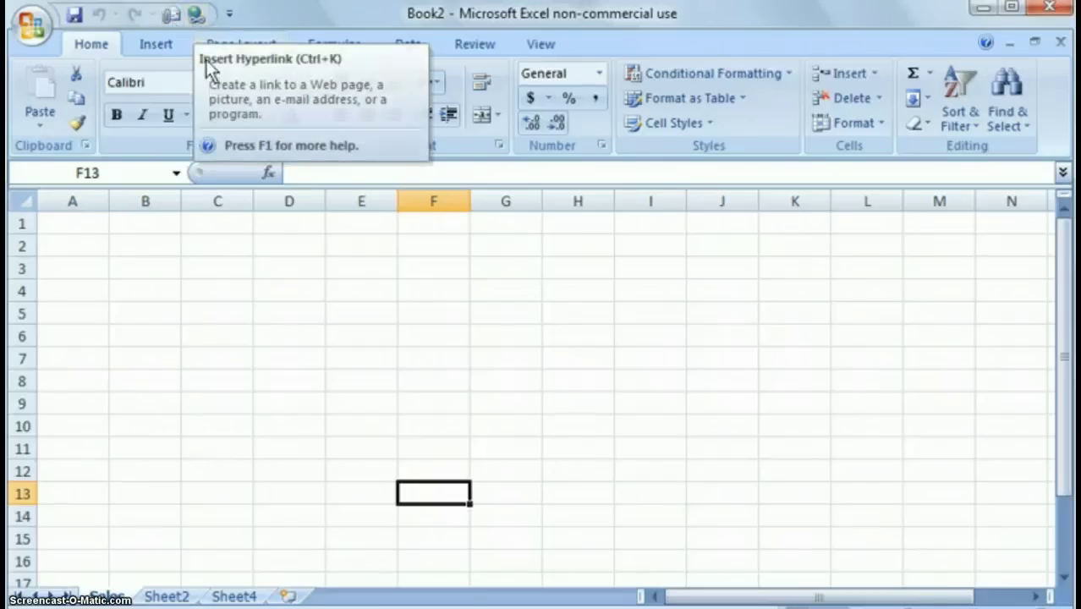
pyautogui.click(164, 47)
# Show the Page Layout commands and scroll up and down the worksheet.
pyautogui.click(227, 47)
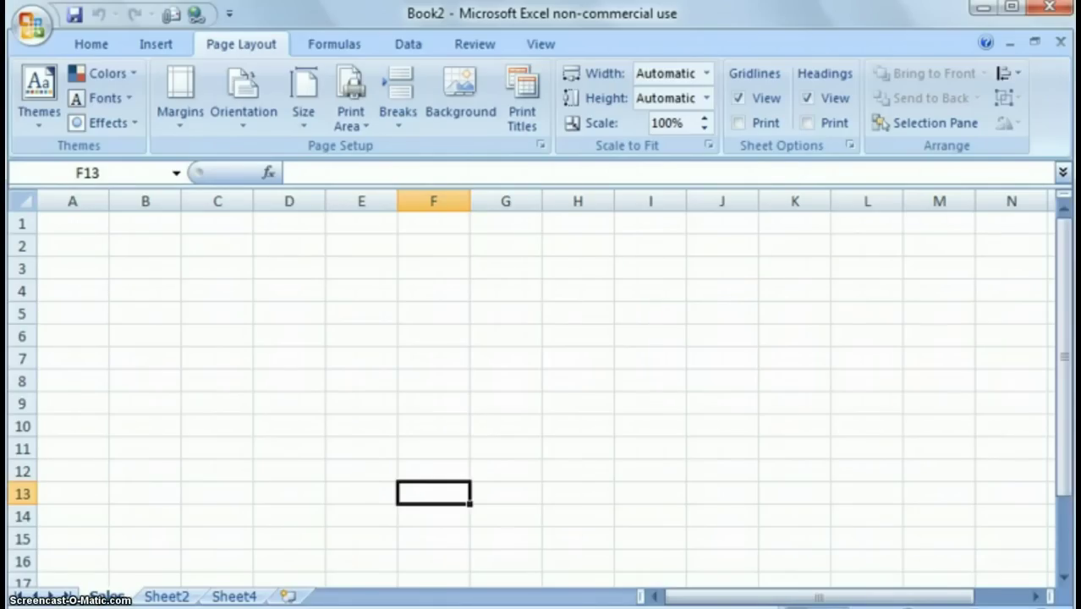
pyautogui.scroll(-3, 541, 389)
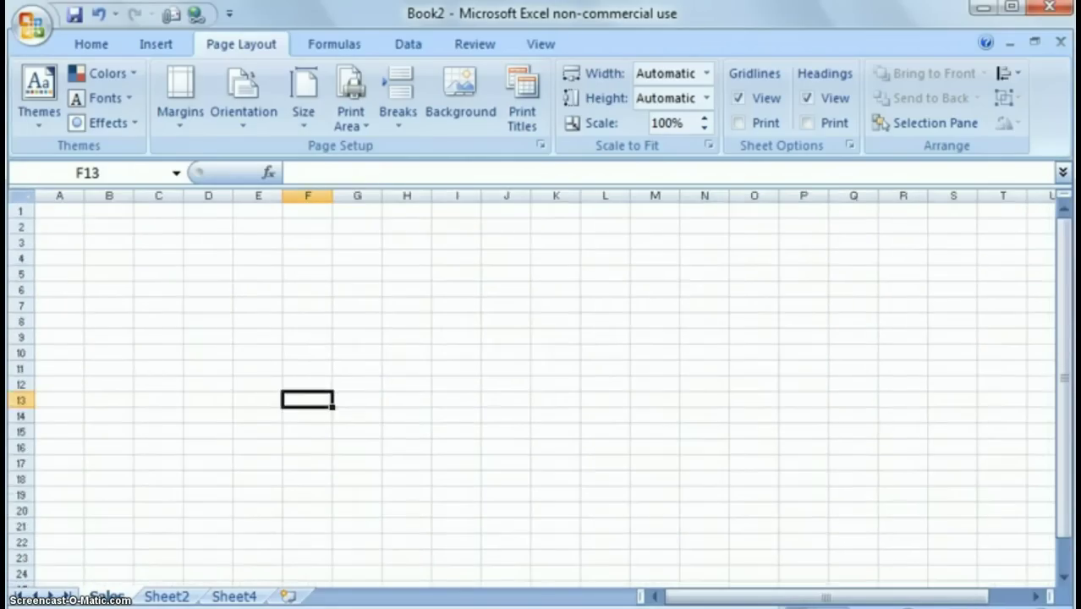
pyautogui.scroll(3, 541, 389)
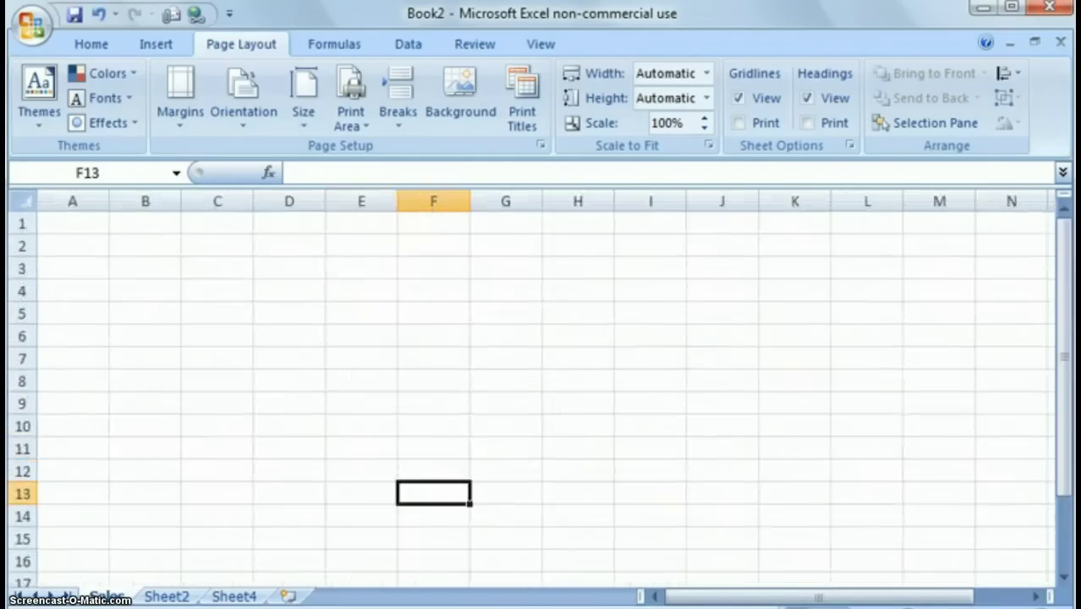
pyautogui.scroll(3, 541, 389)
pyautogui.scroll(-3, 542, 390)
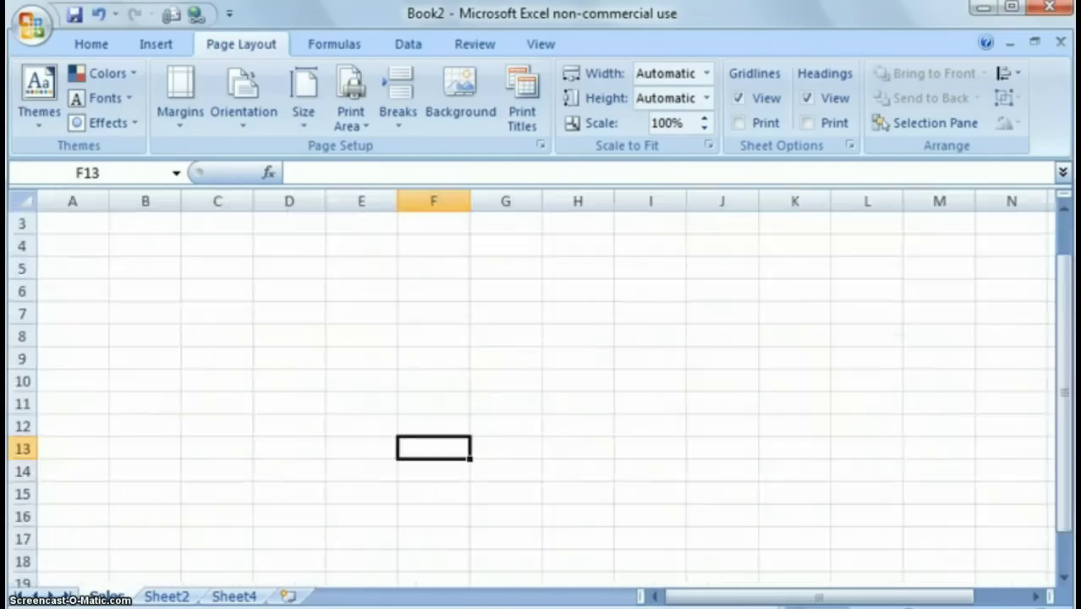
pyautogui.scroll(2, 542, 389)
pyautogui.scroll(-2, 541, 389)
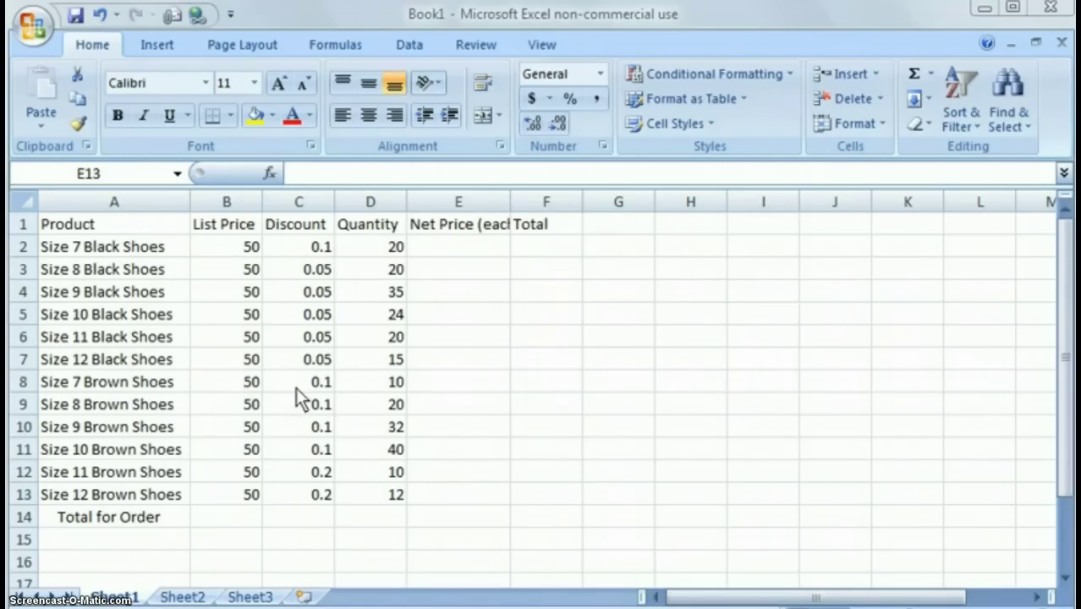
pyautogui.click(238, 247)
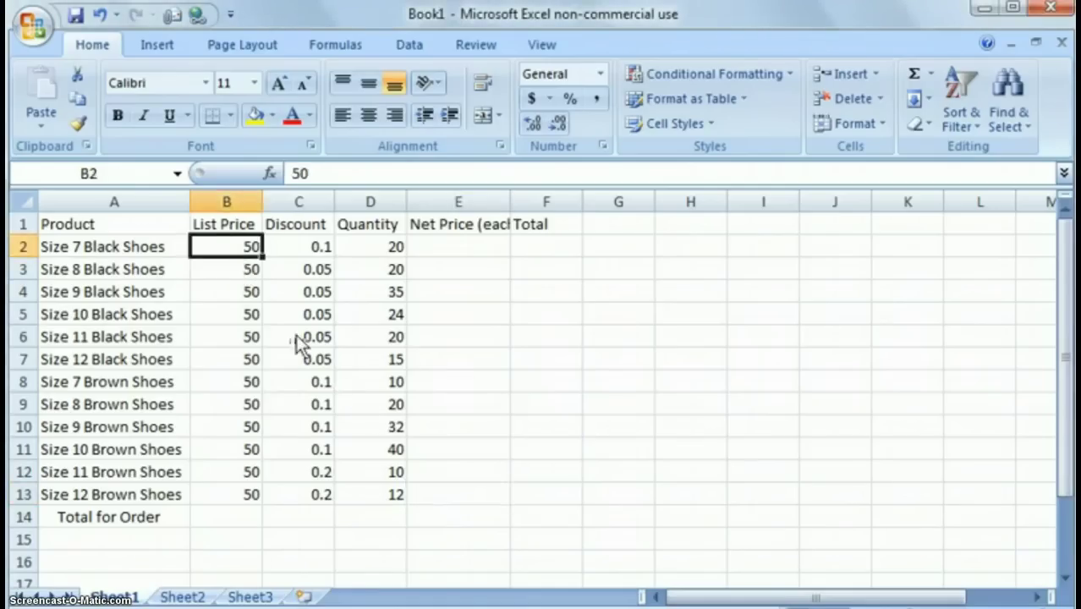
pyautogui.click(225, 202)
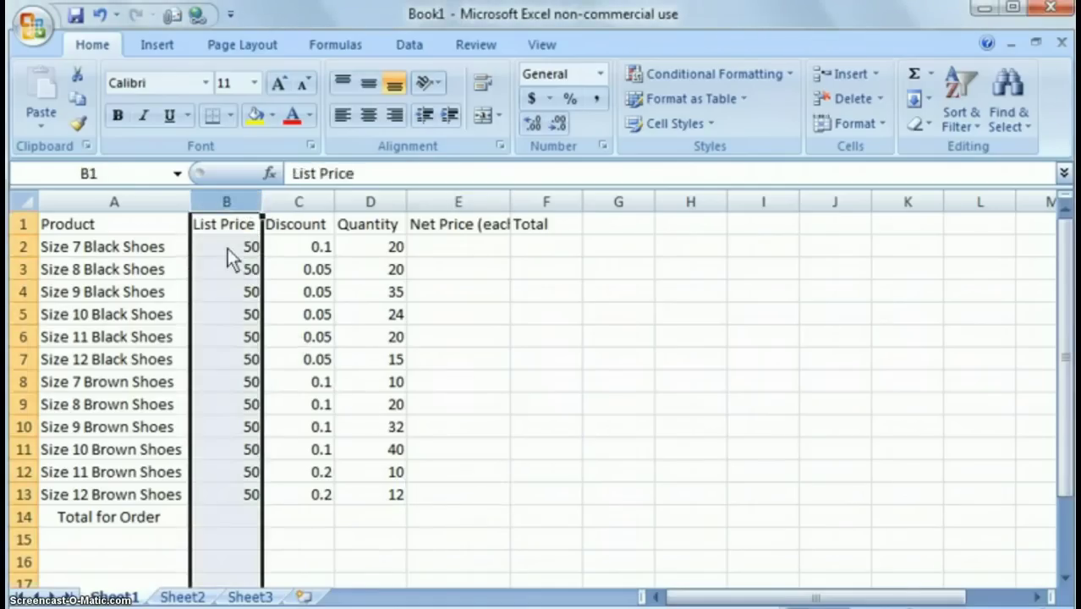
pyautogui.click(310, 205)
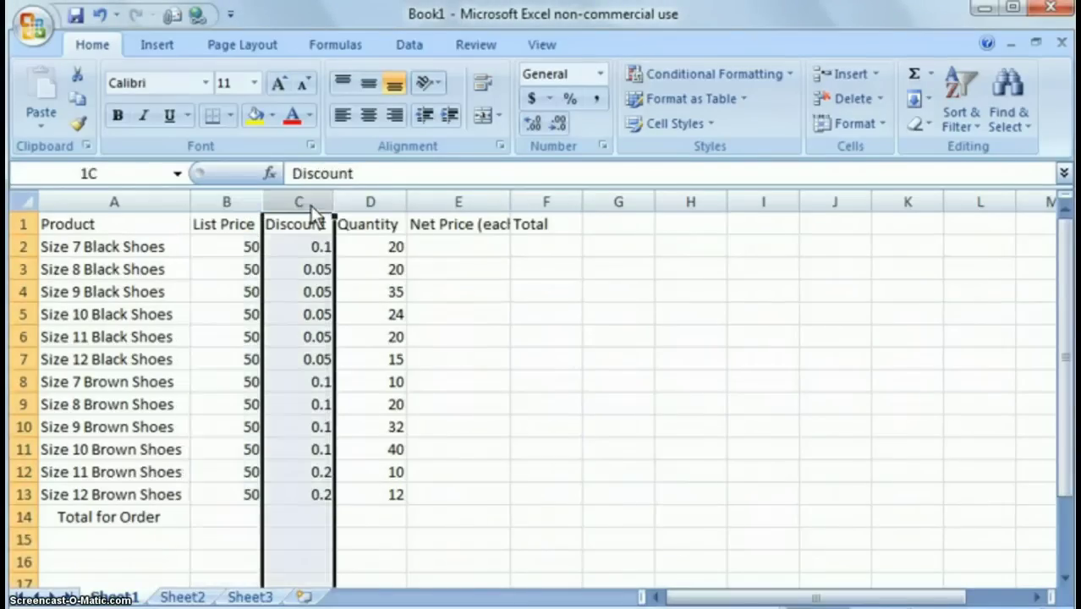
pyautogui.click(308, 253)
pyautogui.click(308, 337)
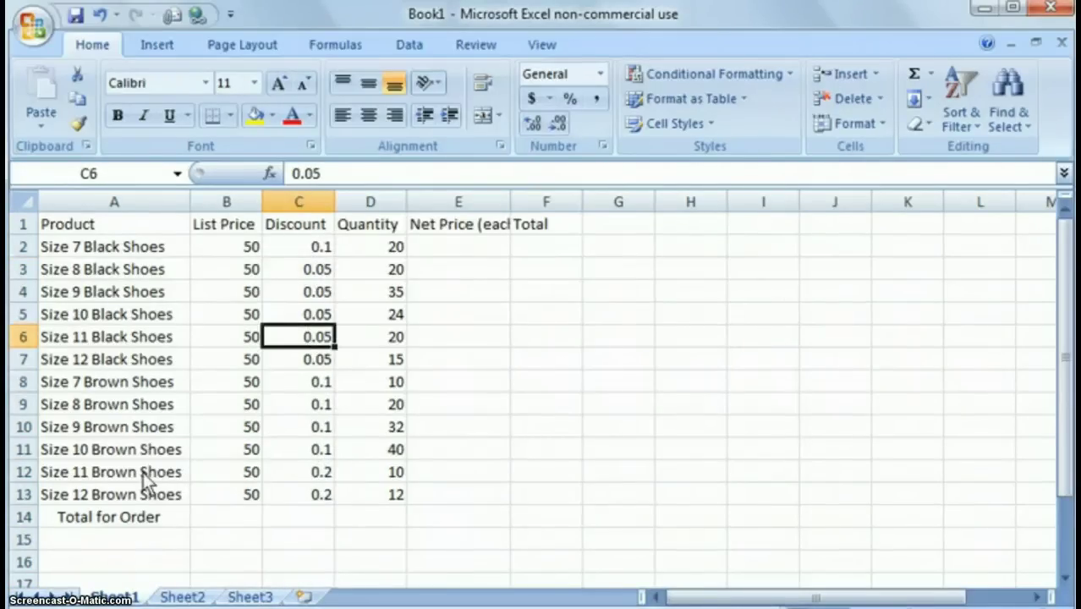
pyautogui.click(311, 475)
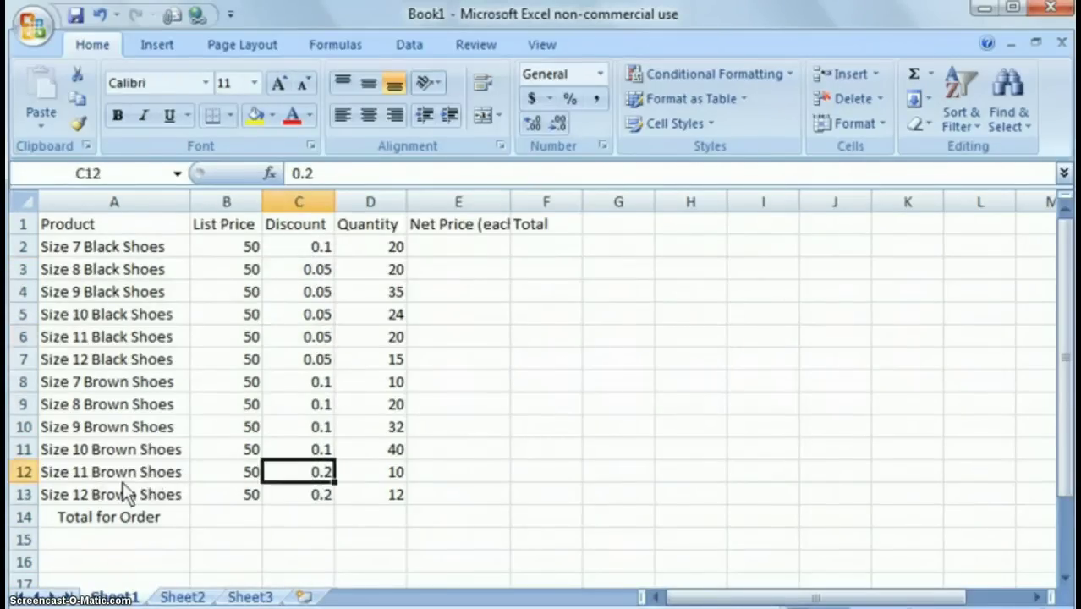
pyautogui.click(318, 499)
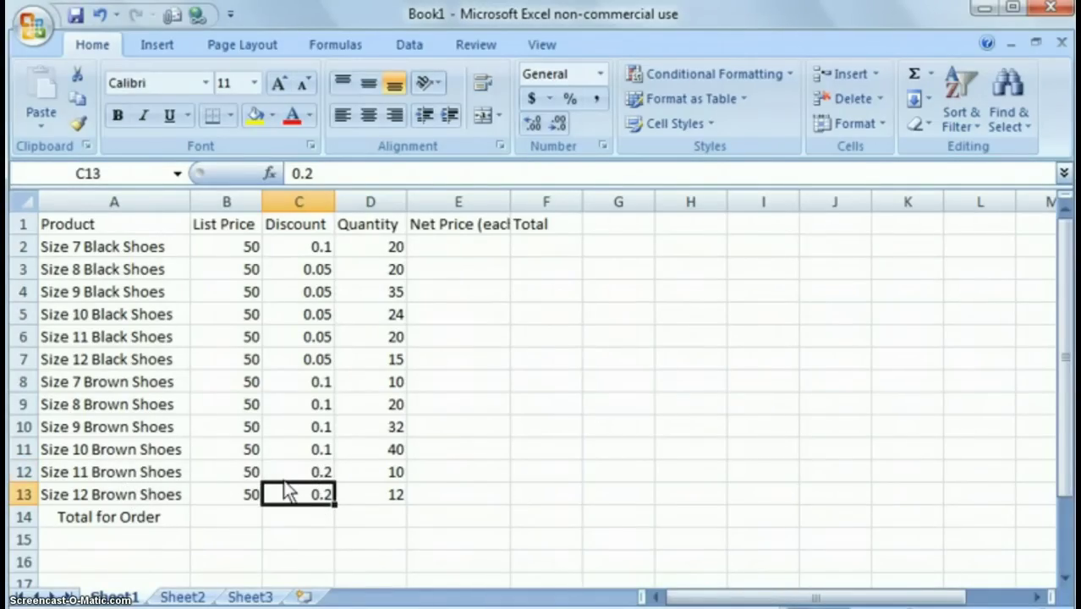
pyautogui.click(319, 481)
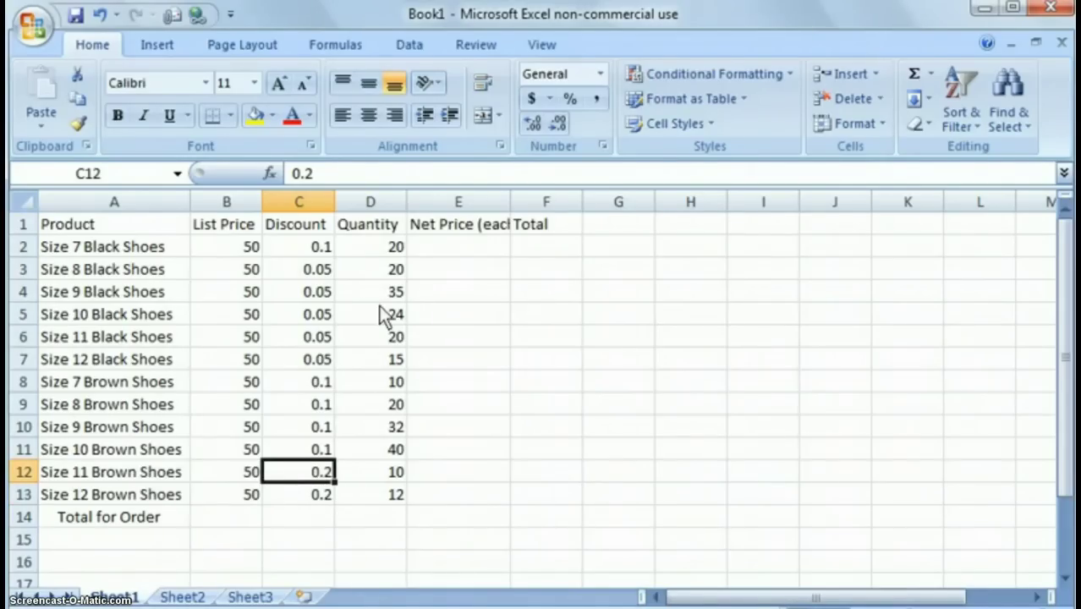
pyautogui.click(391, 246)
pyautogui.click(374, 202)
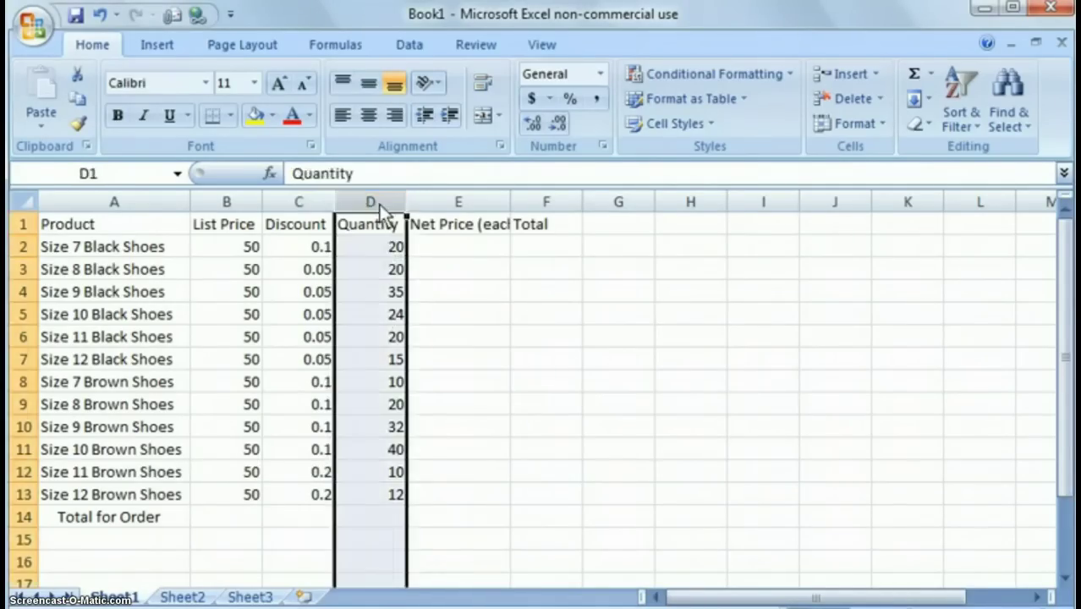
pyautogui.click(394, 252)
pyautogui.doubleClick(393, 252)
pyautogui.doubleClick(394, 251)
pyautogui.click(382, 408)
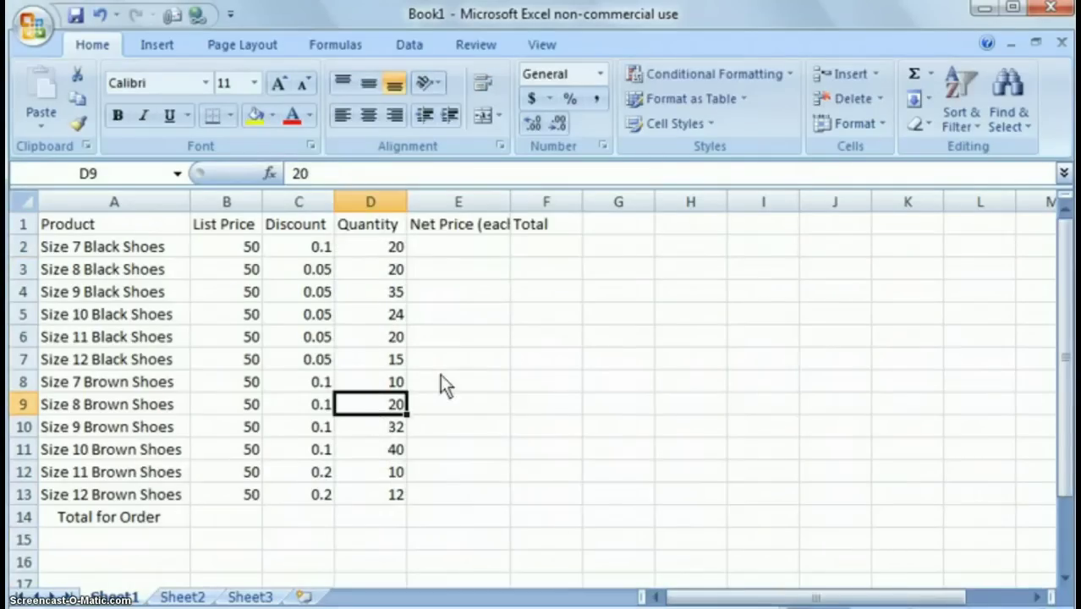
pyautogui.click(478, 225)
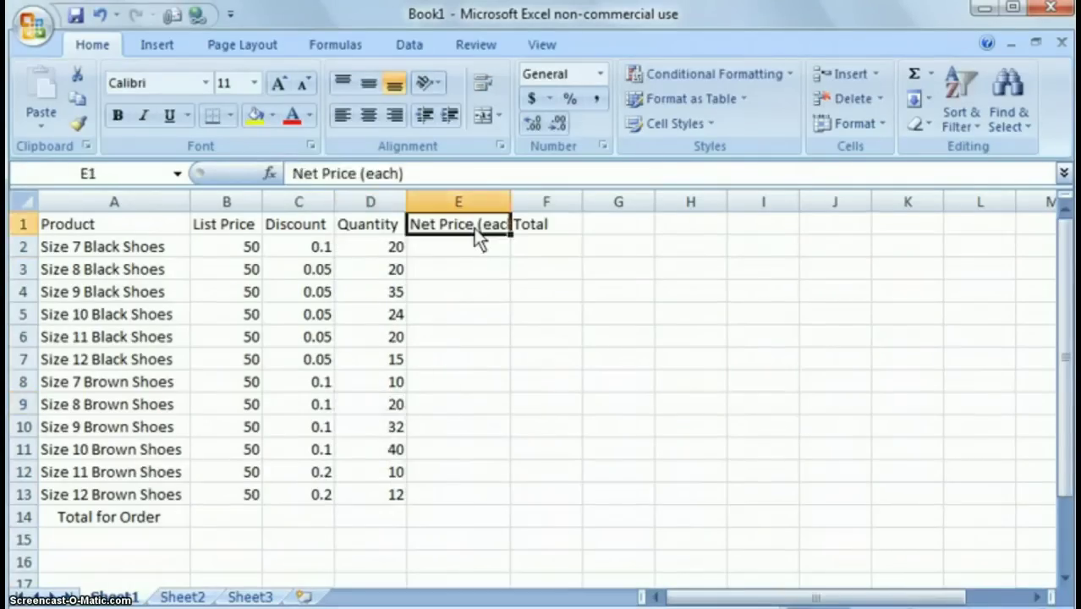
pyautogui.click(476, 252)
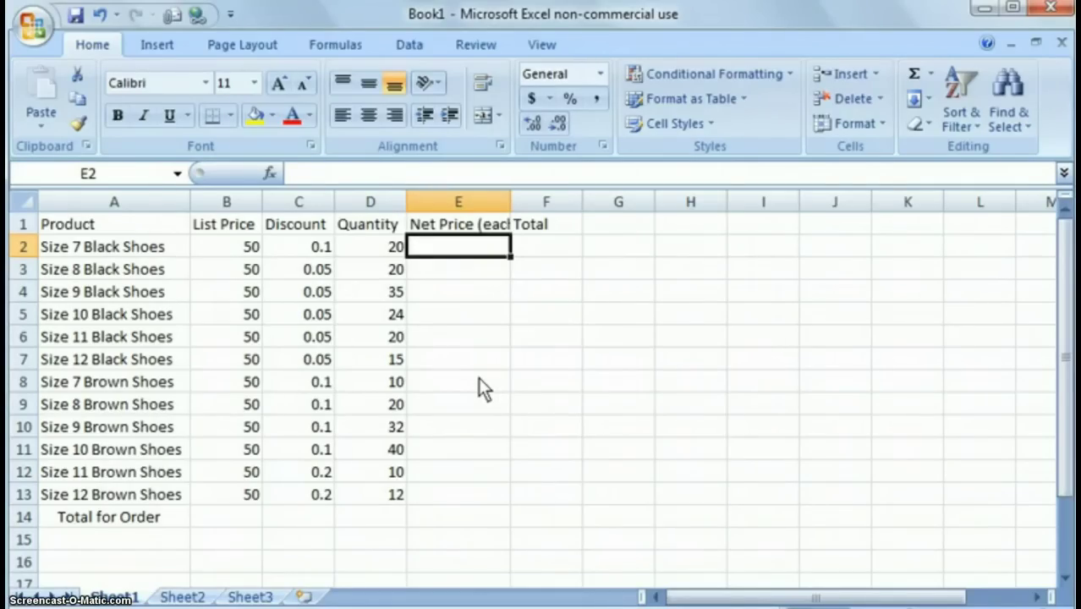
# Enter =B2*.90 in E2 so the first net price shows 45.
pyautogui.write('=')
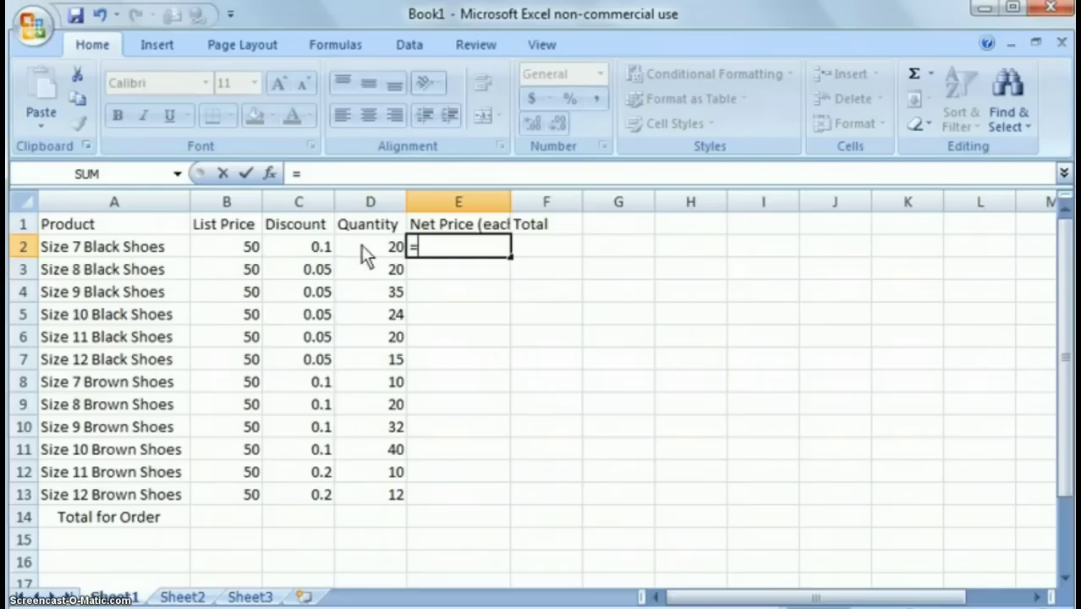
pyautogui.click(243, 257)
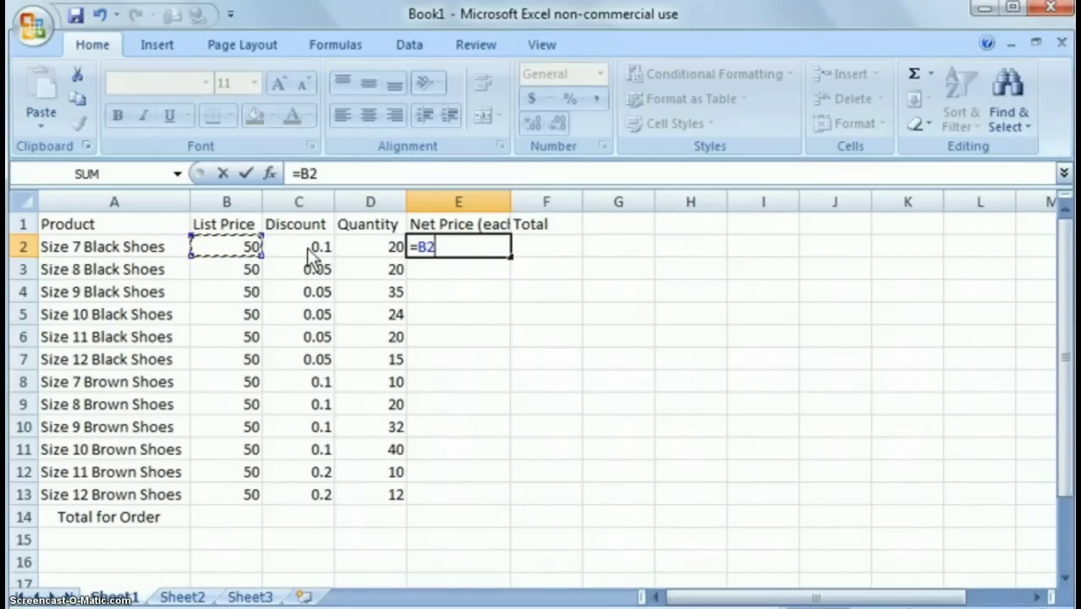
pyautogui.write('*.90')
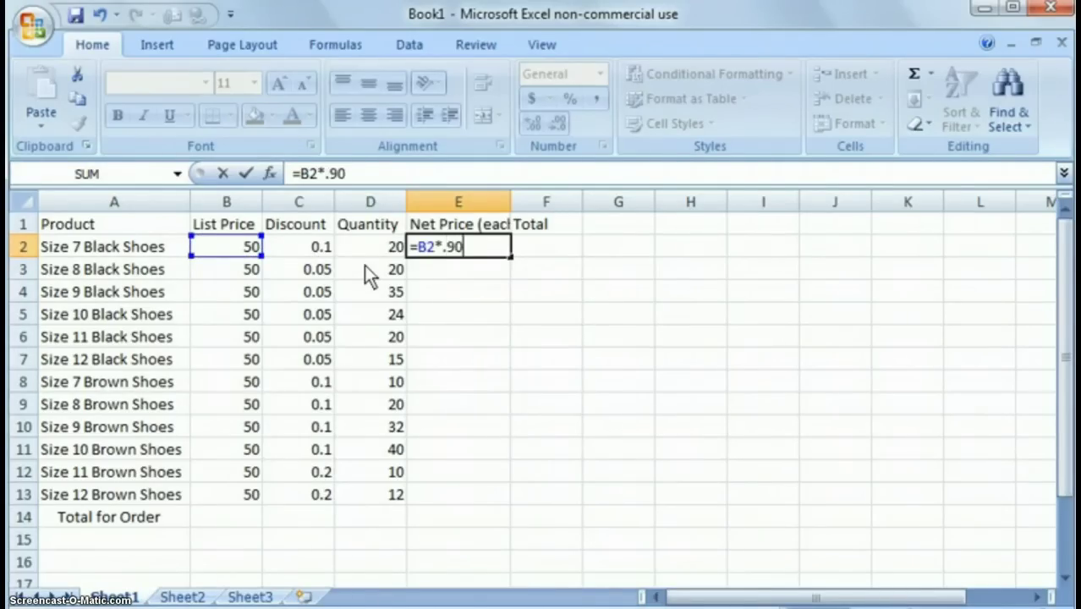
pyautogui.press('Return')
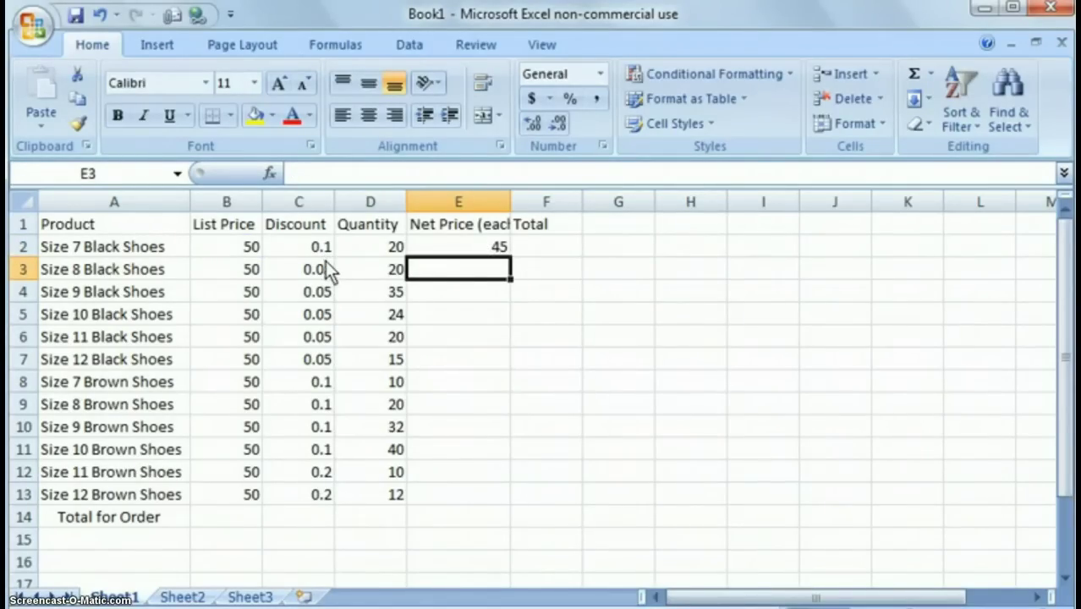
pyautogui.click(466, 252)
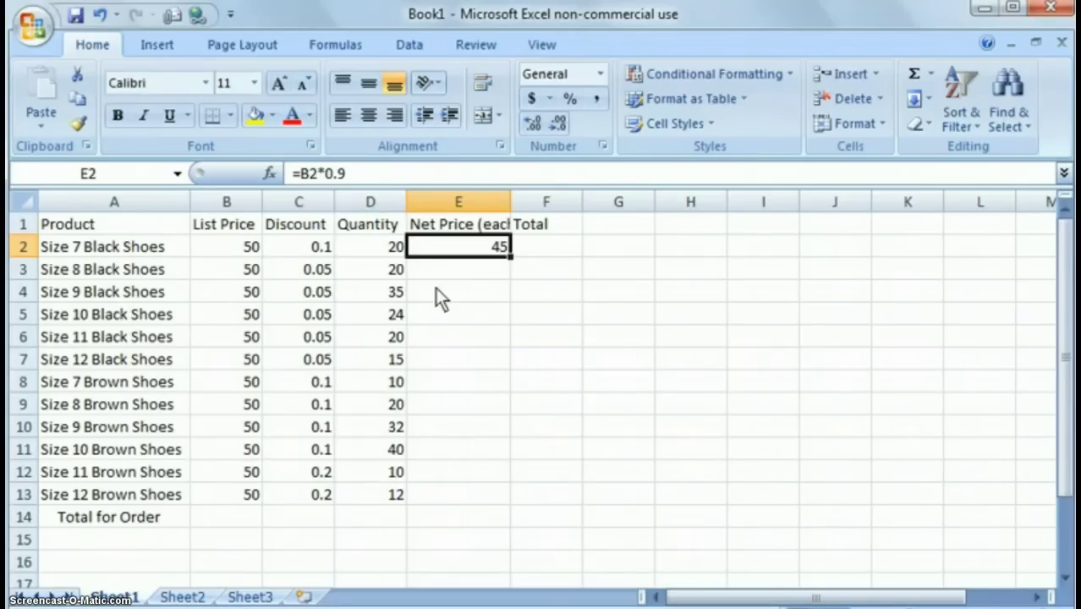
# Change E2's formula to =B2*(1-C2) so it uses the C2 discount.
pyautogui.click(329, 175)
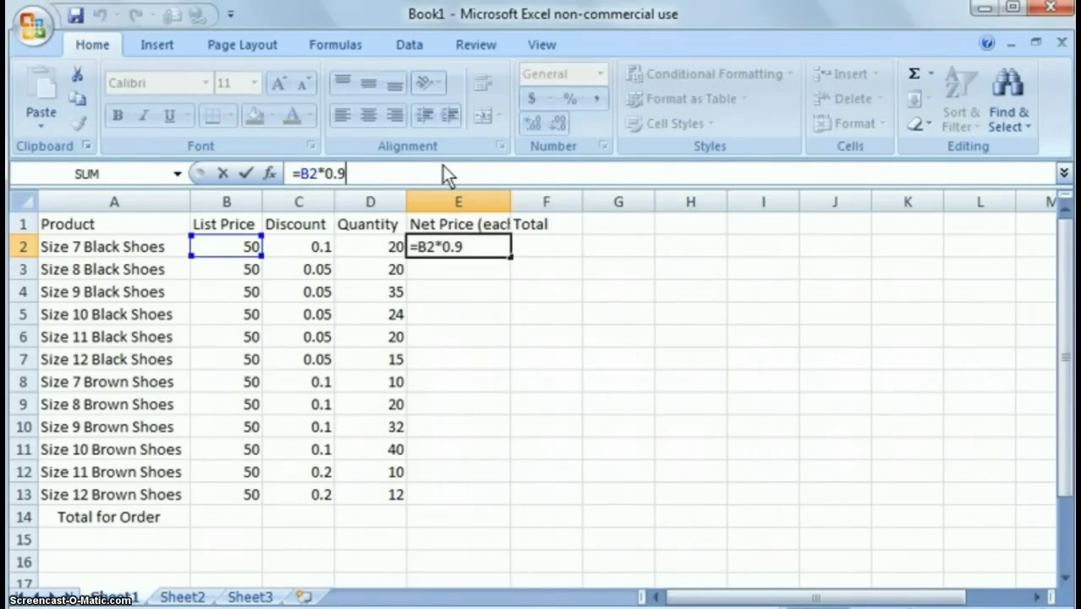
pyautogui.press('BackSpace')
pyautogui.press('BackSpace')
pyautogui.press('BackSpace')
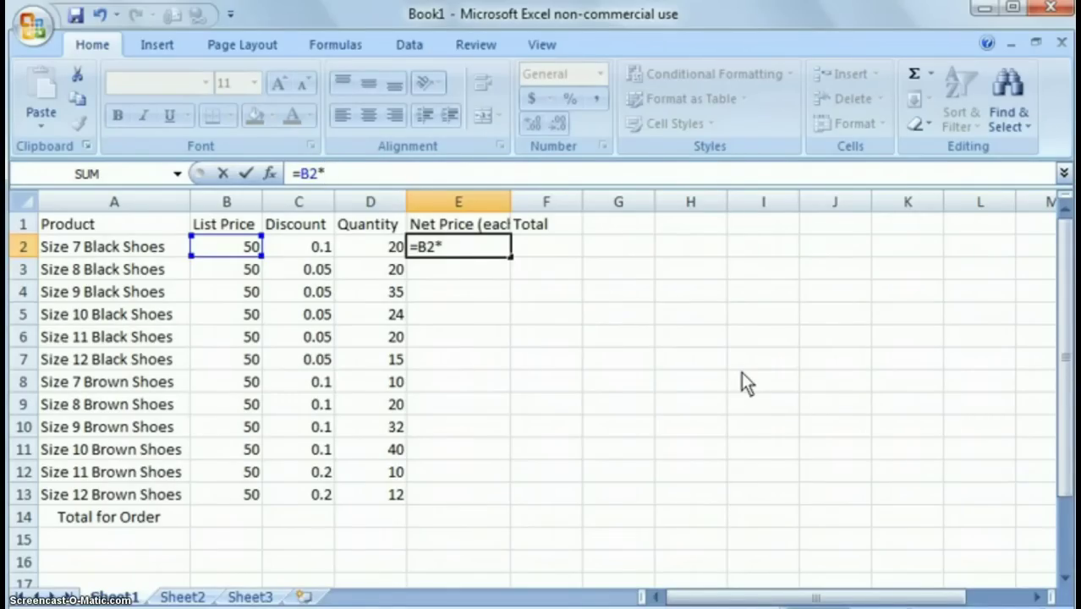
pyautogui.write('(1-')
pyautogui.click(314, 251)
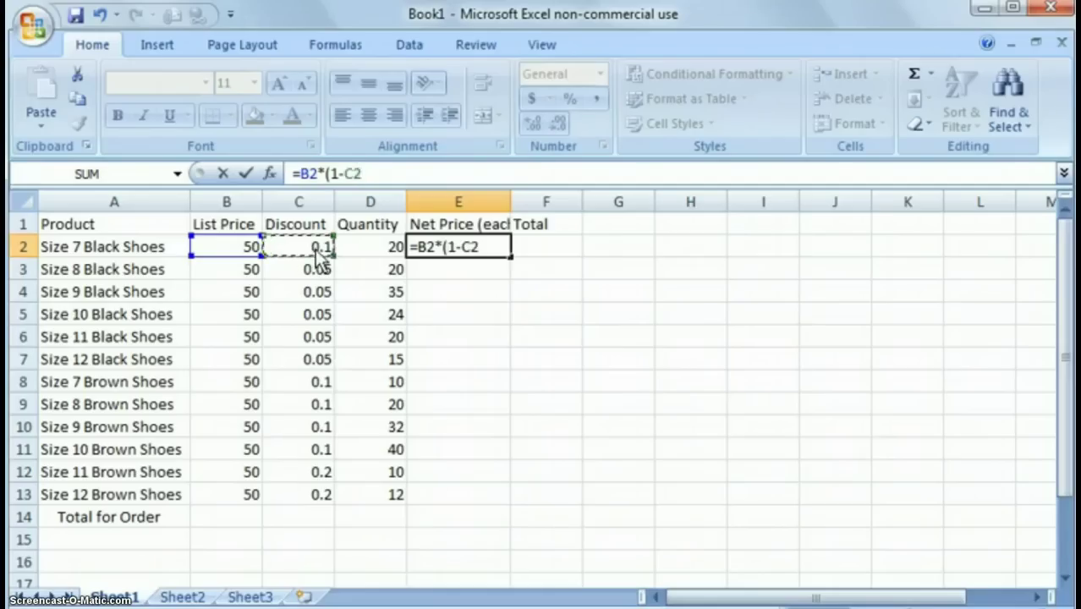
pyautogui.write(')')
pyautogui.press('Return')
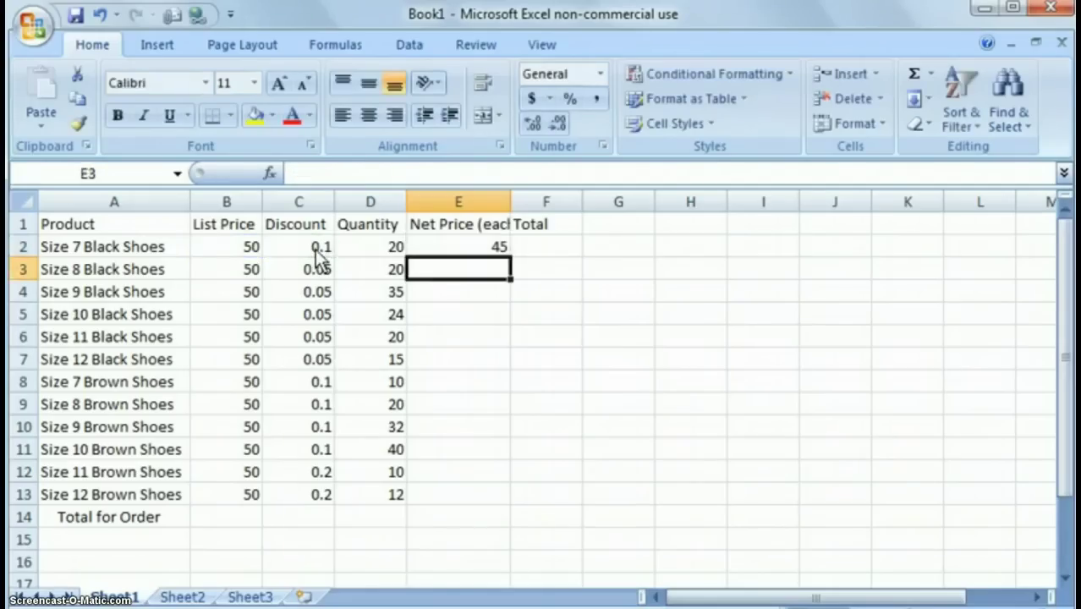
pyautogui.click(499, 254)
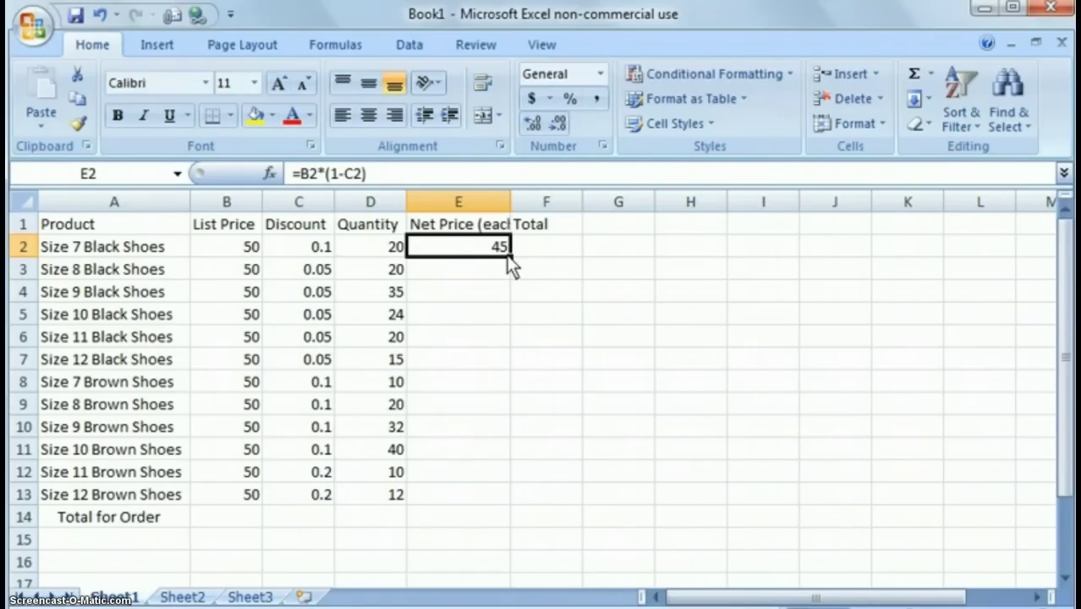
# Fill E2's net price formula down to E13 and check the copies in E3–E5.
pyautogui.moveTo(506, 257); pyautogui.dragTo(501, 505)
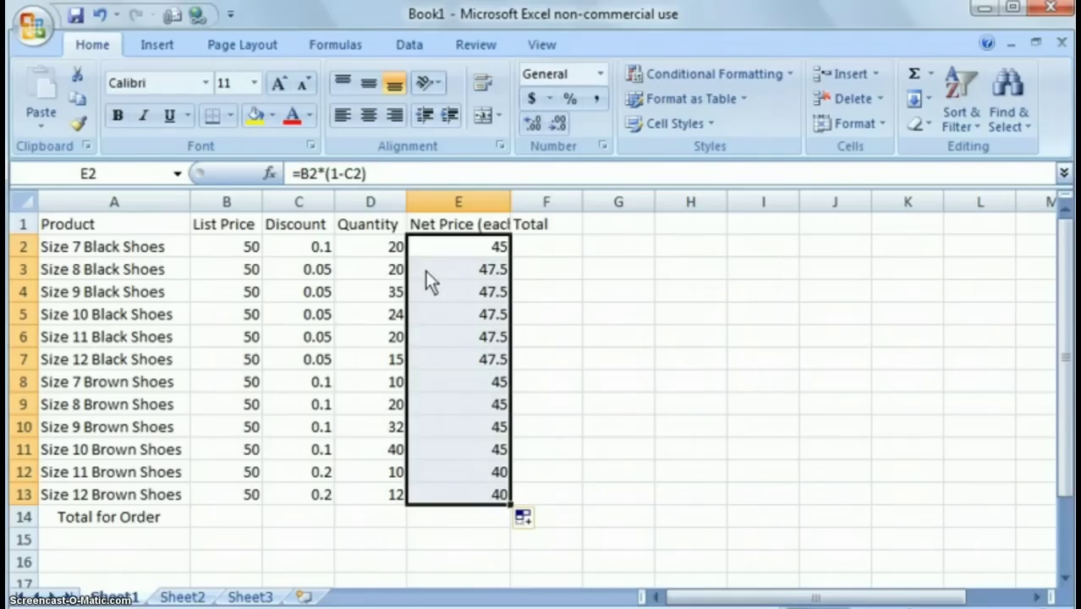
pyautogui.click(488, 271)
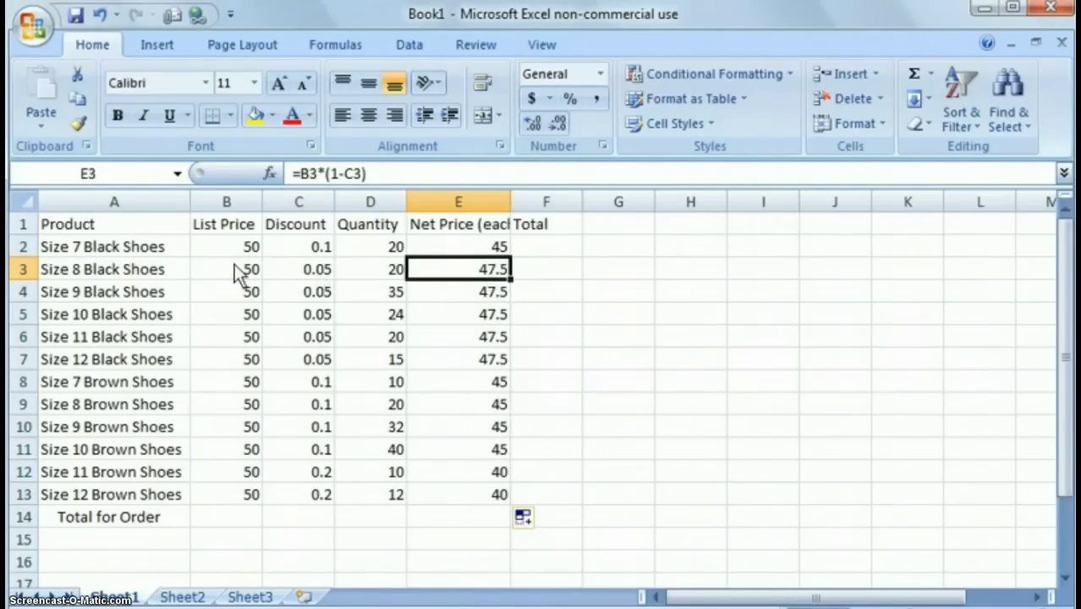
pyautogui.click(495, 298)
pyautogui.click(495, 318)
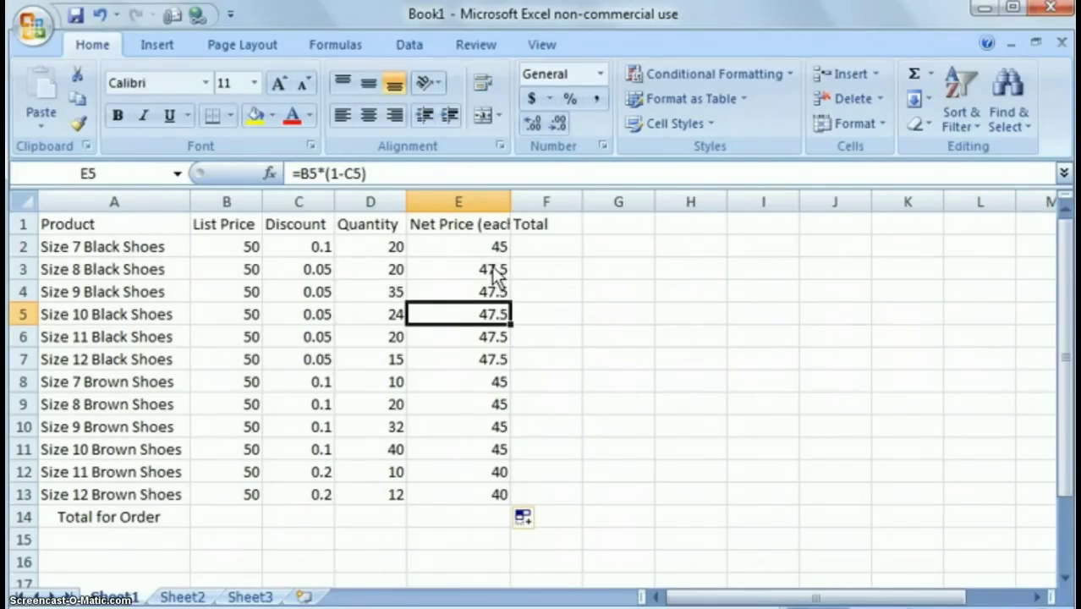
# Enter =D2*E2 in F2, giving 900, and fill it down to F13.
pyautogui.click(544, 250)
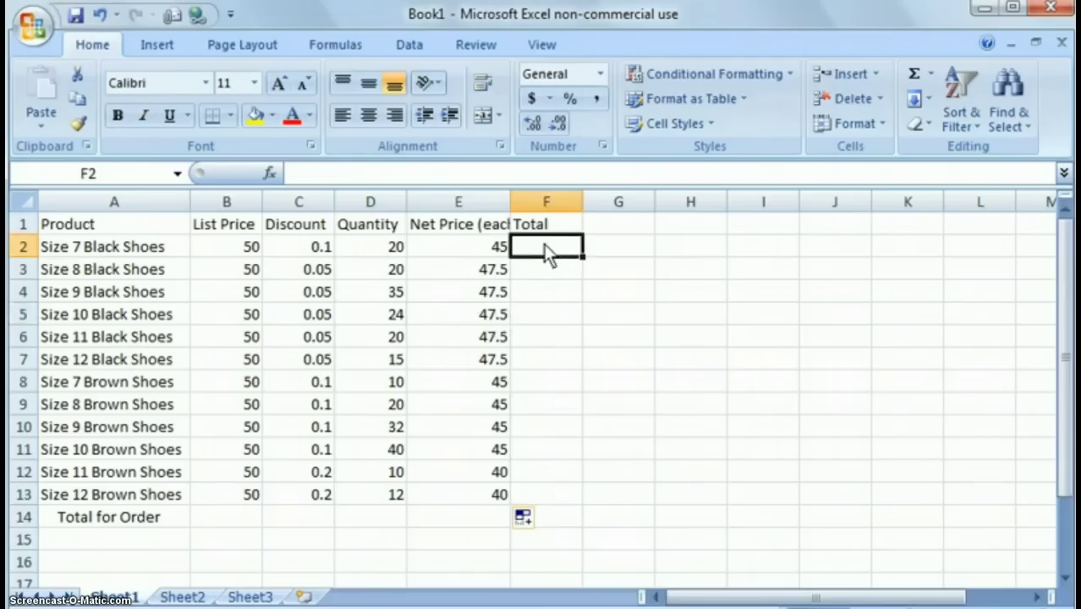
pyautogui.write('=')
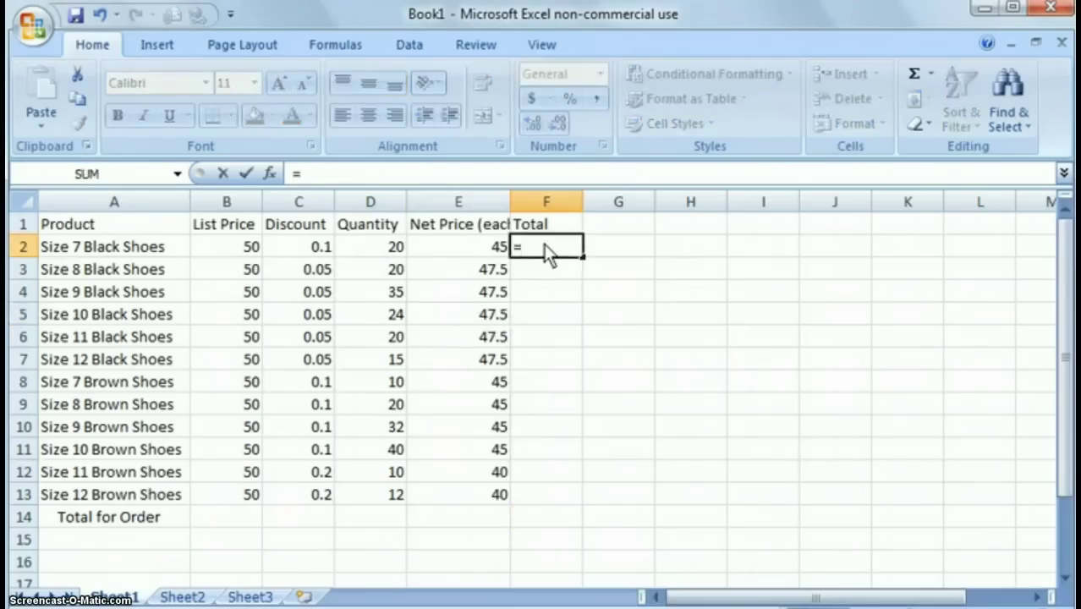
pyautogui.click(392, 250)
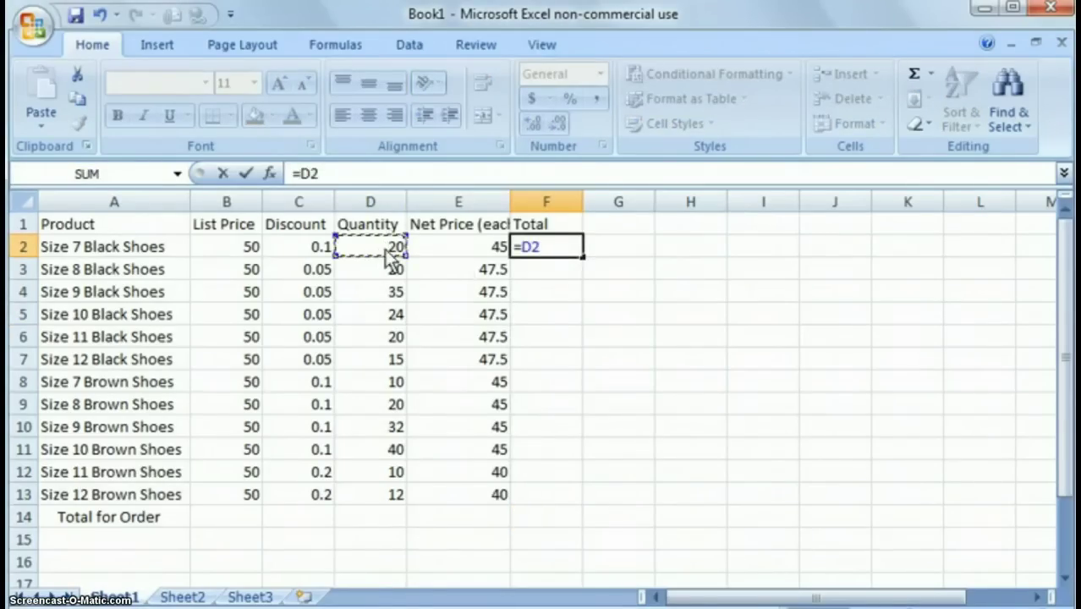
pyautogui.write('*')
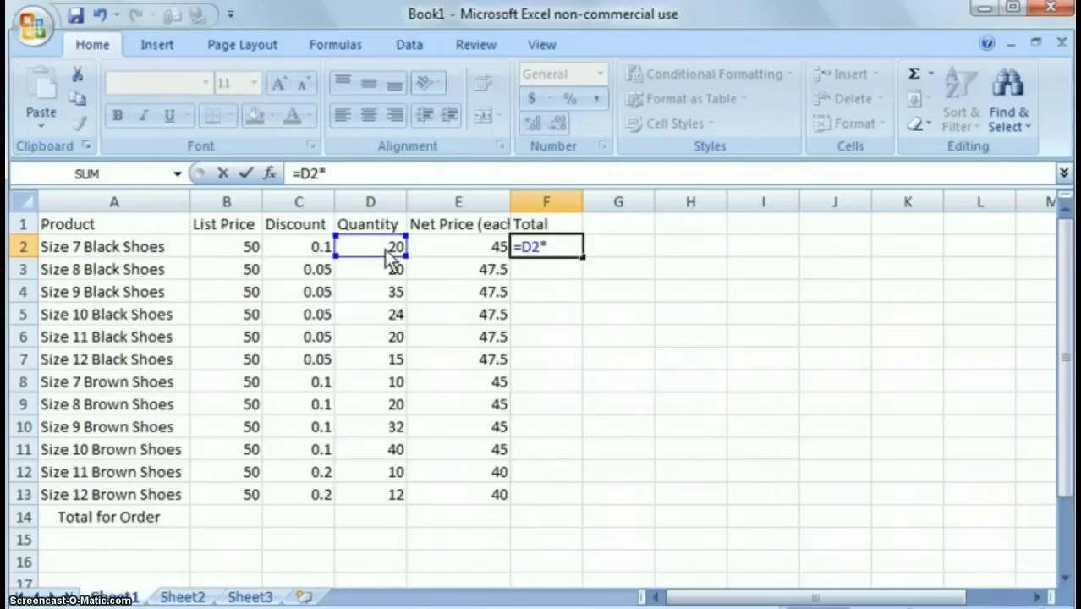
pyautogui.click(452, 250)
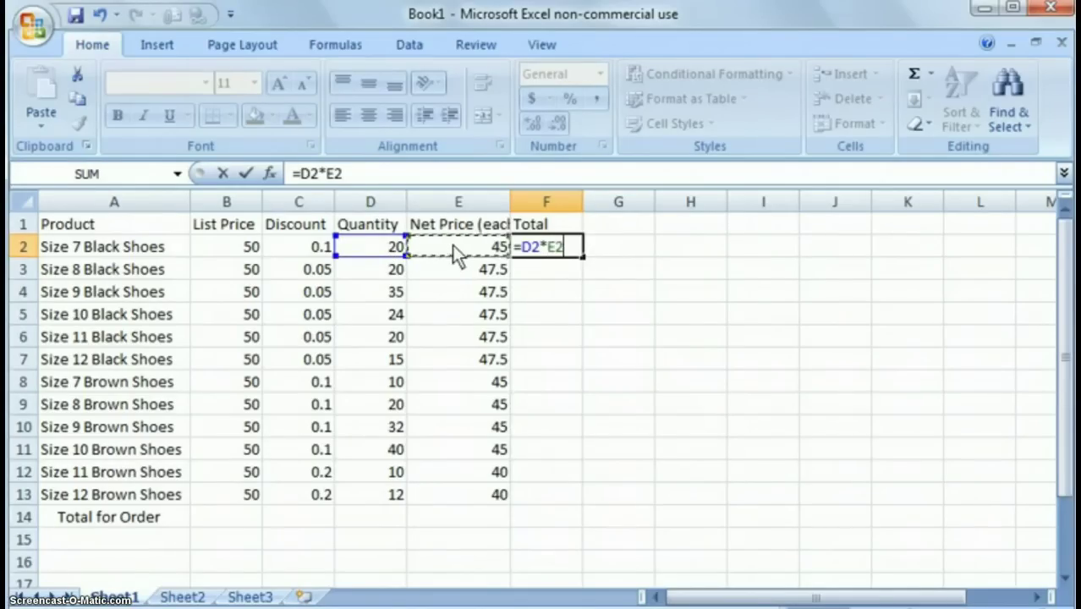
pyautogui.press('Return')
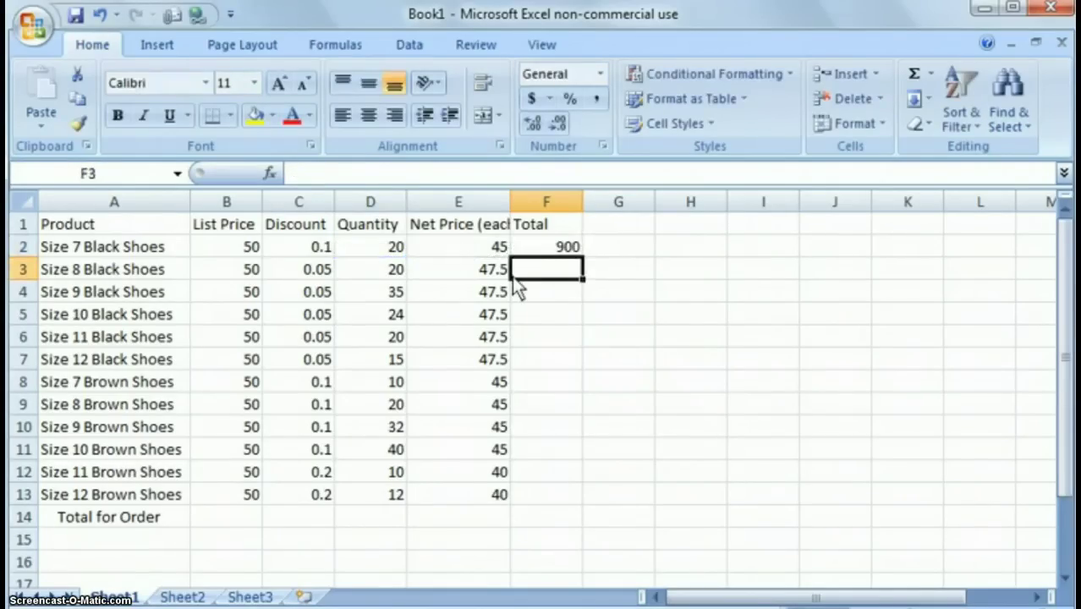
pyautogui.click(555, 249)
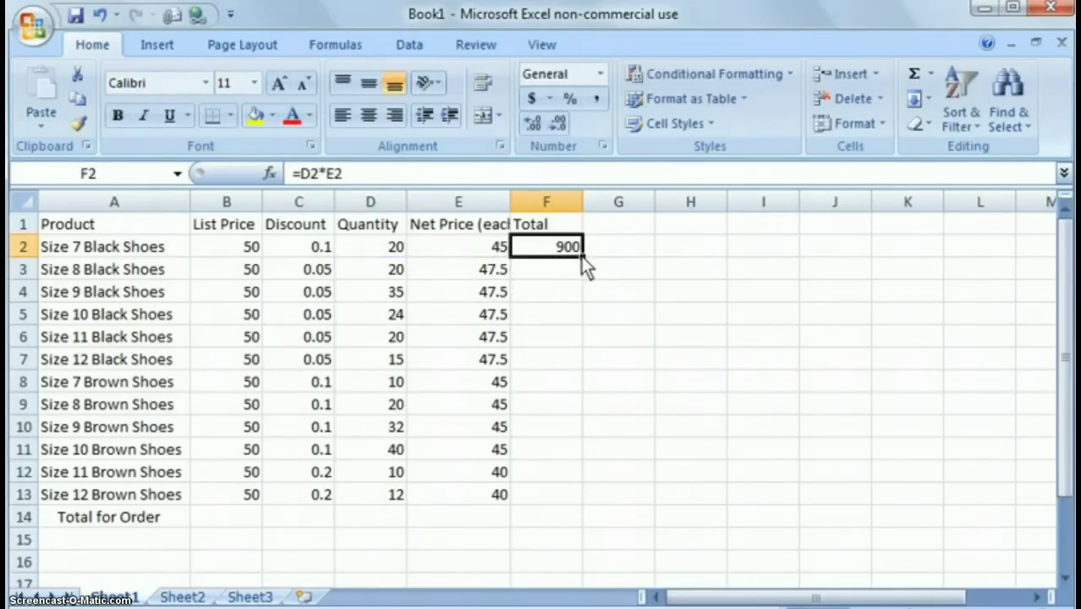
pyautogui.moveTo(582, 257); pyautogui.dragTo(572, 495)
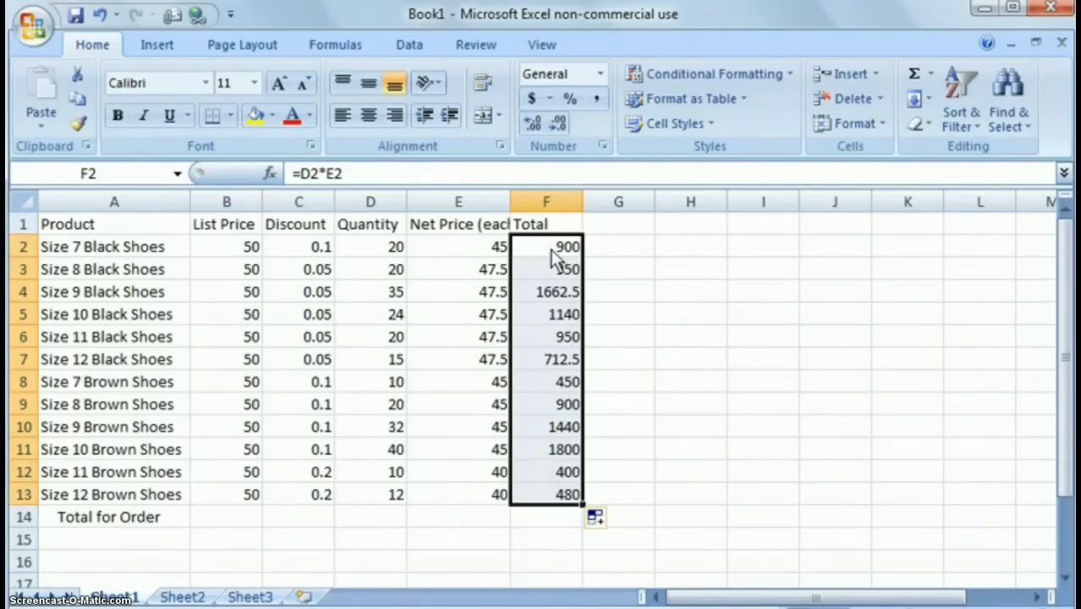
# Undo the totals fill, then copy F2's total formula into F3, F4 and F5.
pyautogui.click(98, 14)
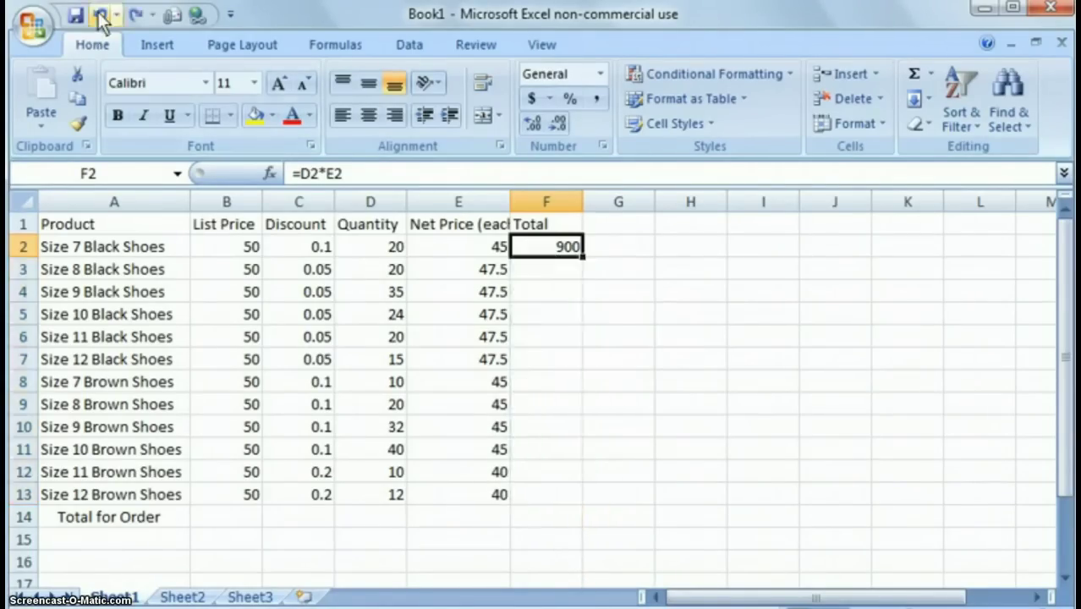
pyautogui.rightClick(569, 247)
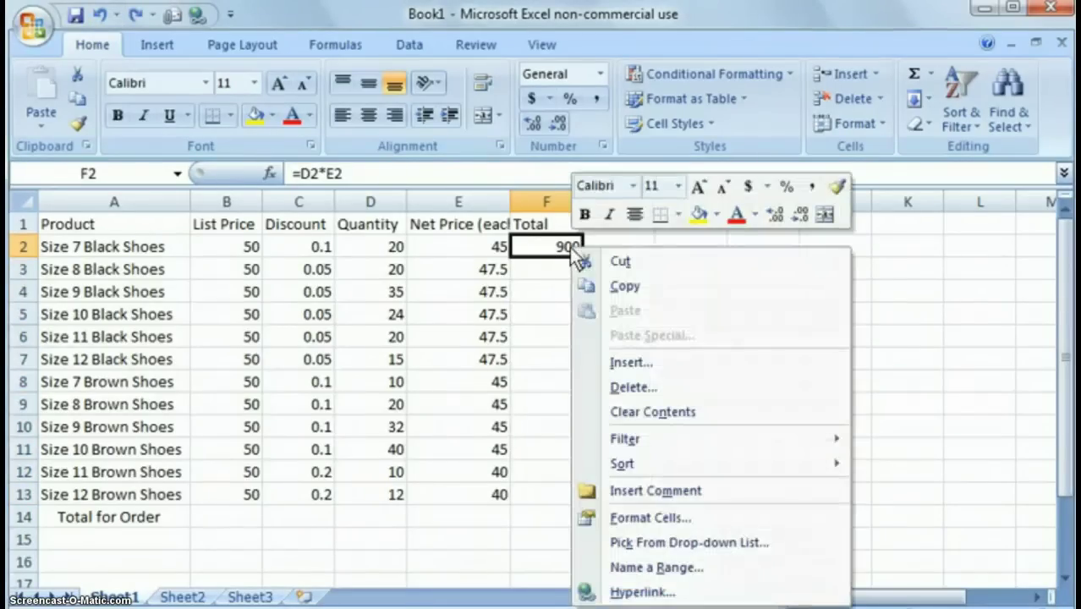
pyautogui.click(621, 285)
pyautogui.rightClick(559, 271)
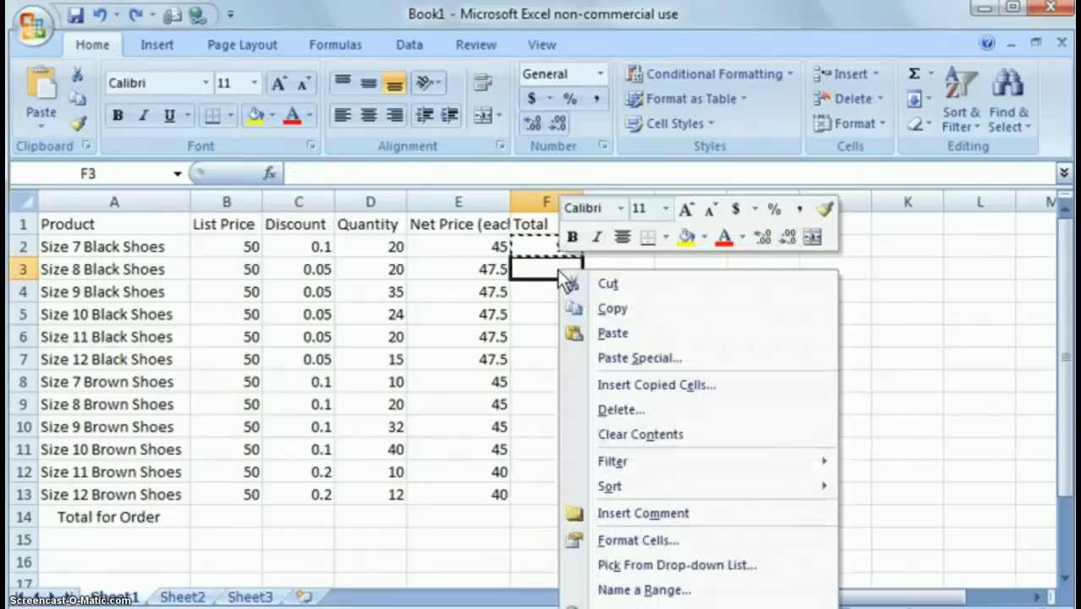
pyautogui.click(612, 333)
pyautogui.click(558, 290)
pyautogui.rightClick(559, 290)
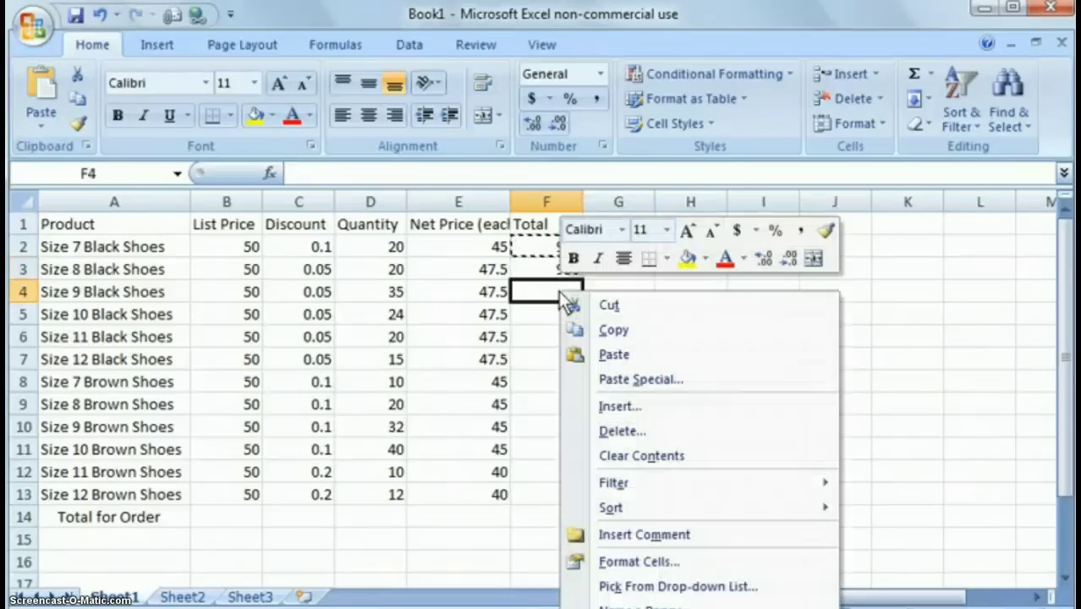
pyautogui.click(614, 355)
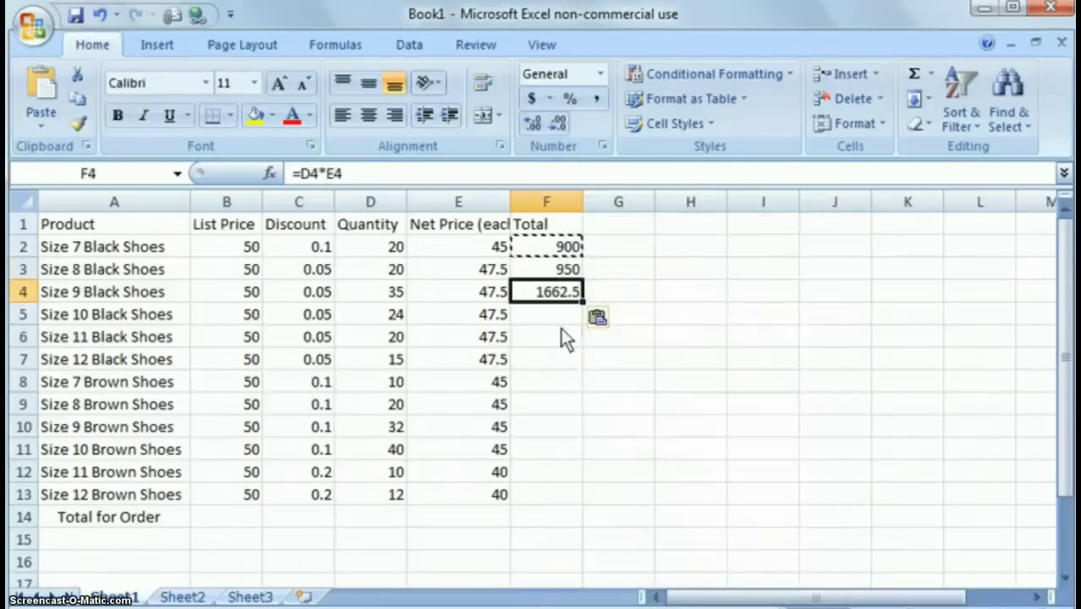
pyautogui.click(551, 314)
pyautogui.rightClick(550, 314)
pyautogui.click(605, 377)
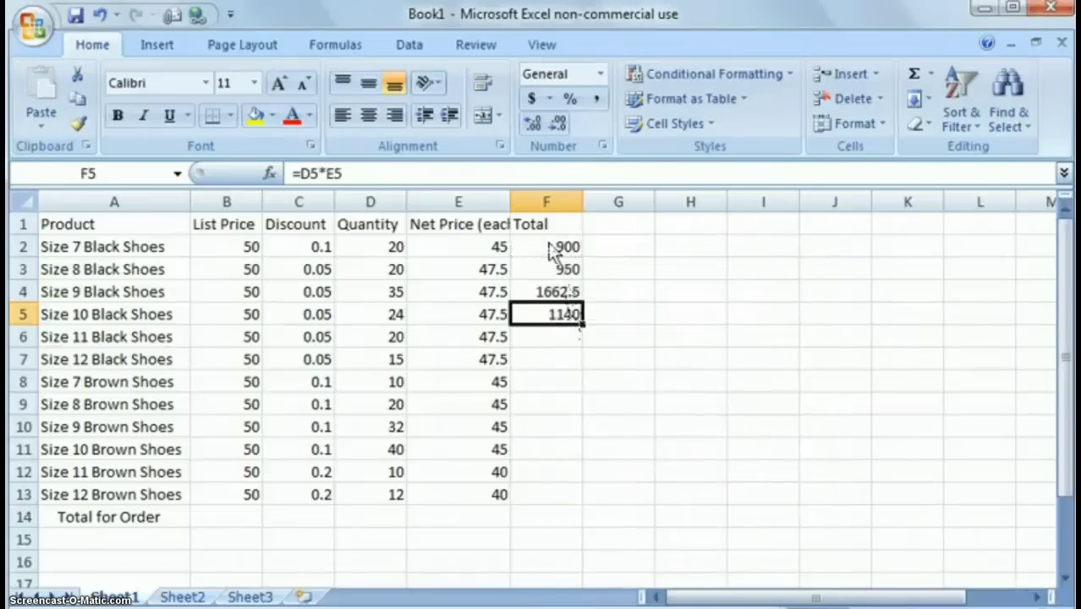
pyautogui.press('Escape')
# Undo the pastes in F5, F4, F3 and the F2 total formula.
pyautogui.click(99, 15)
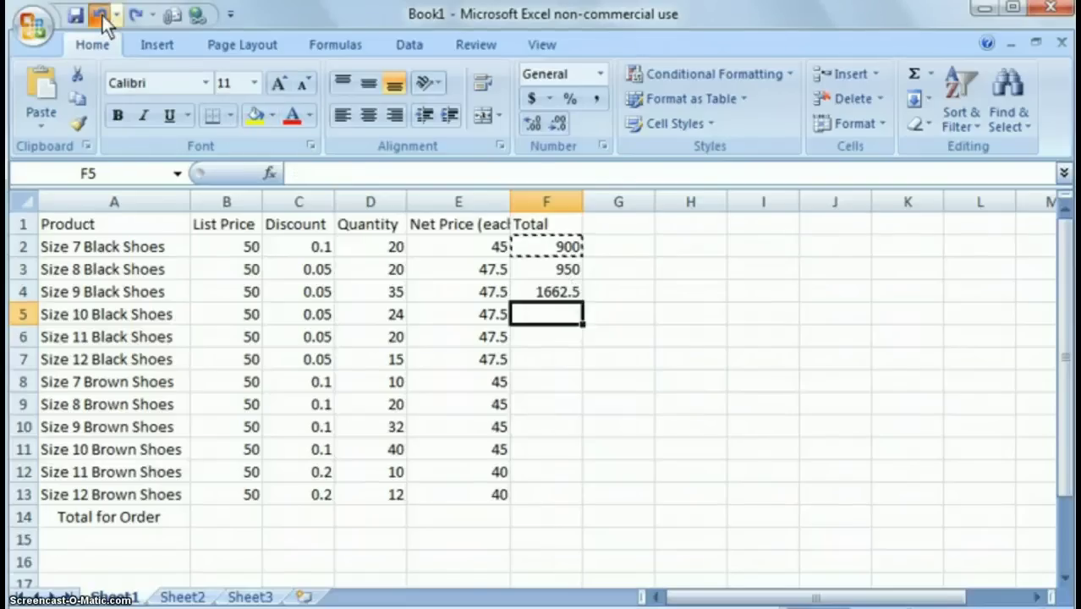
pyautogui.click(99, 14)
pyautogui.click(99, 14)
pyautogui.click(99, 14)
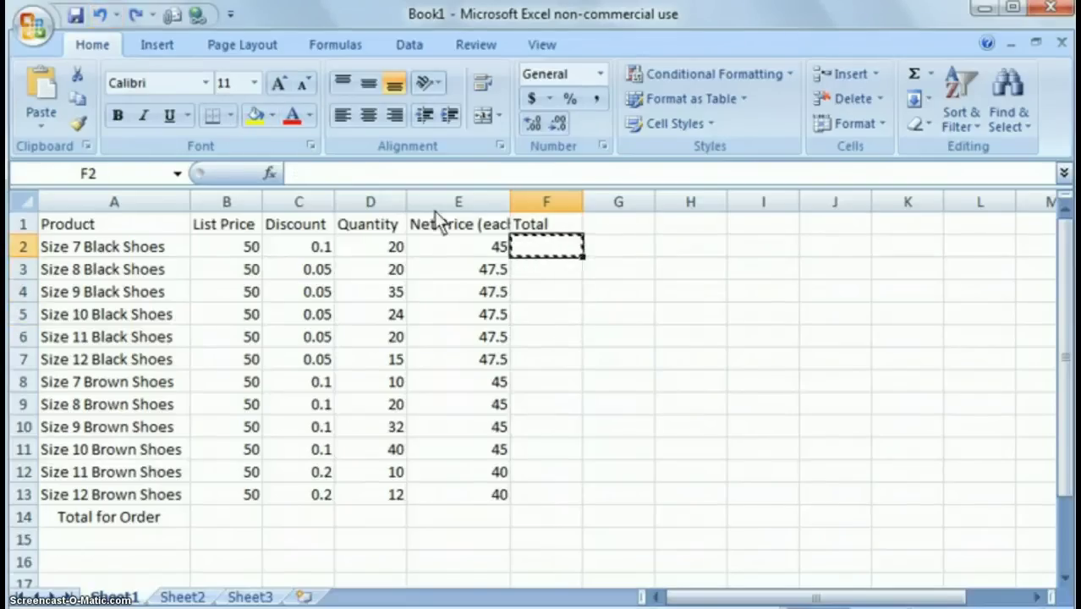
# Redo the =D2*E2 formula in F2, fill it down to F13, and select F14.
pyautogui.click(136, 16)
pyautogui.press('Escape')
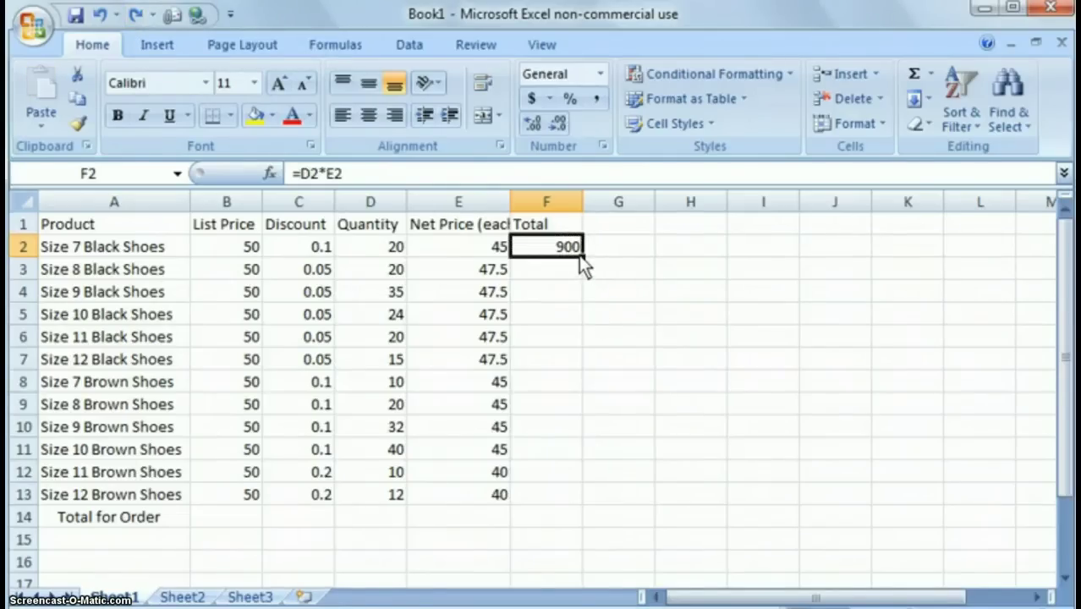
pyautogui.moveTo(580, 257); pyautogui.dragTo(581, 505)
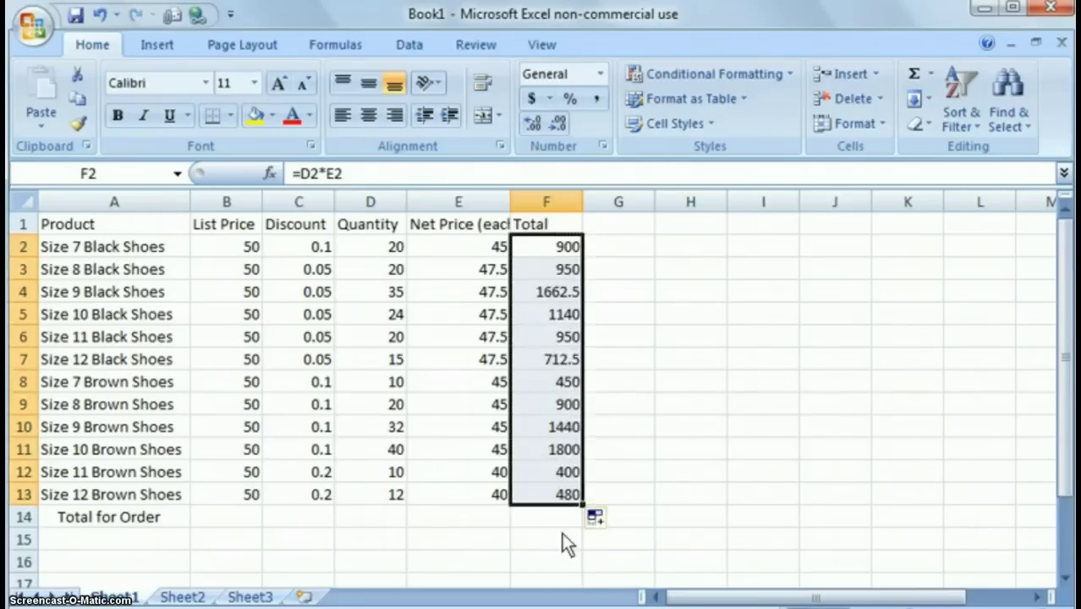
pyautogui.click(562, 517)
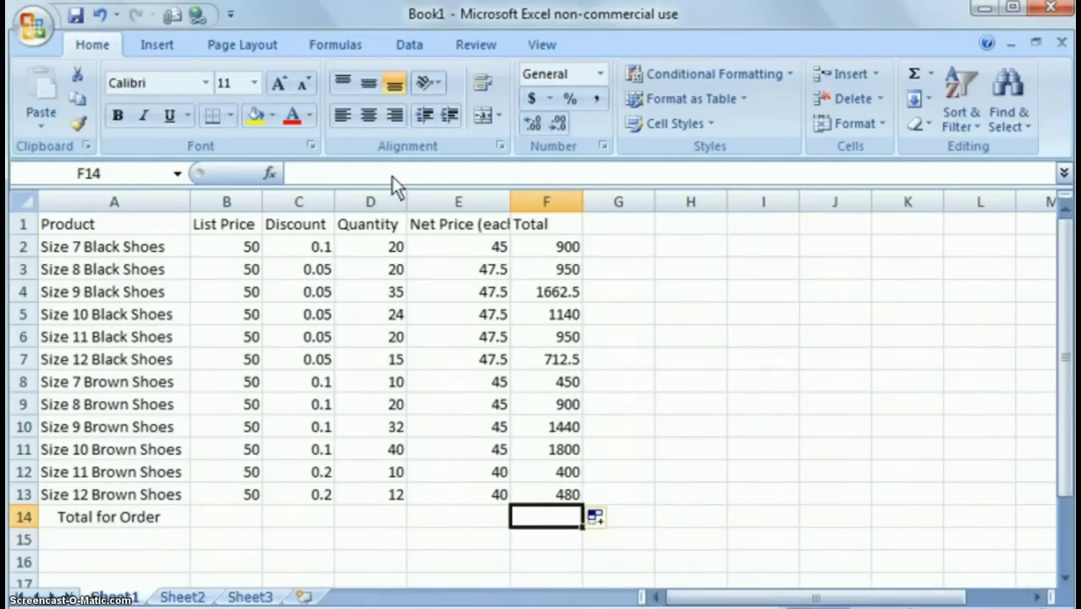
pyautogui.click(158, 45)
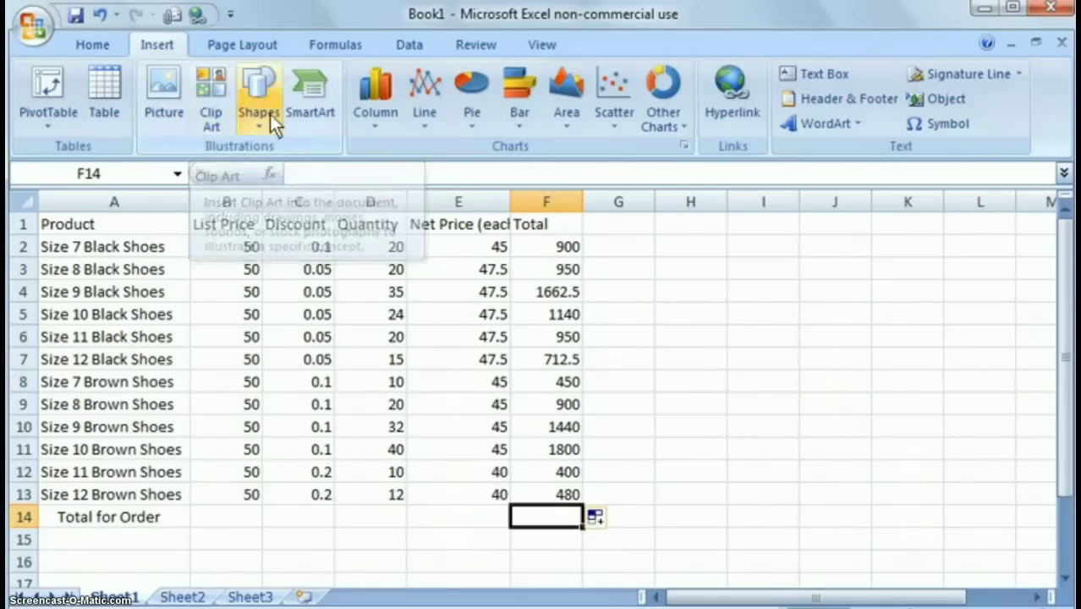
# Show the Formulas ribbon with its function library tools.
pyautogui.click(339, 45)
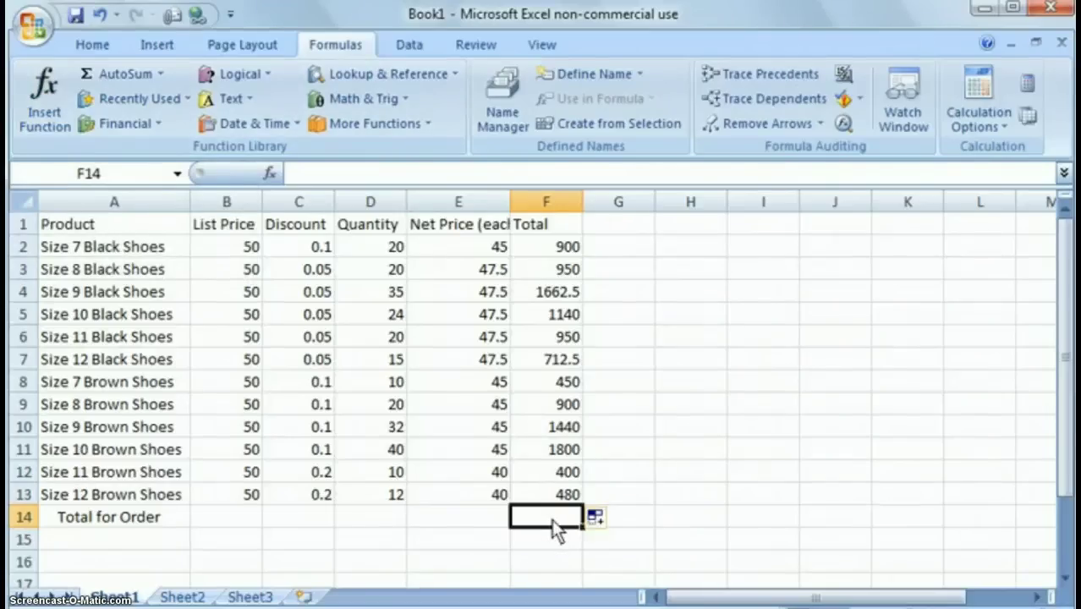
# Enter =SUM(F2:F13) in F14 to total the order at 11785.
pyautogui.write('=')
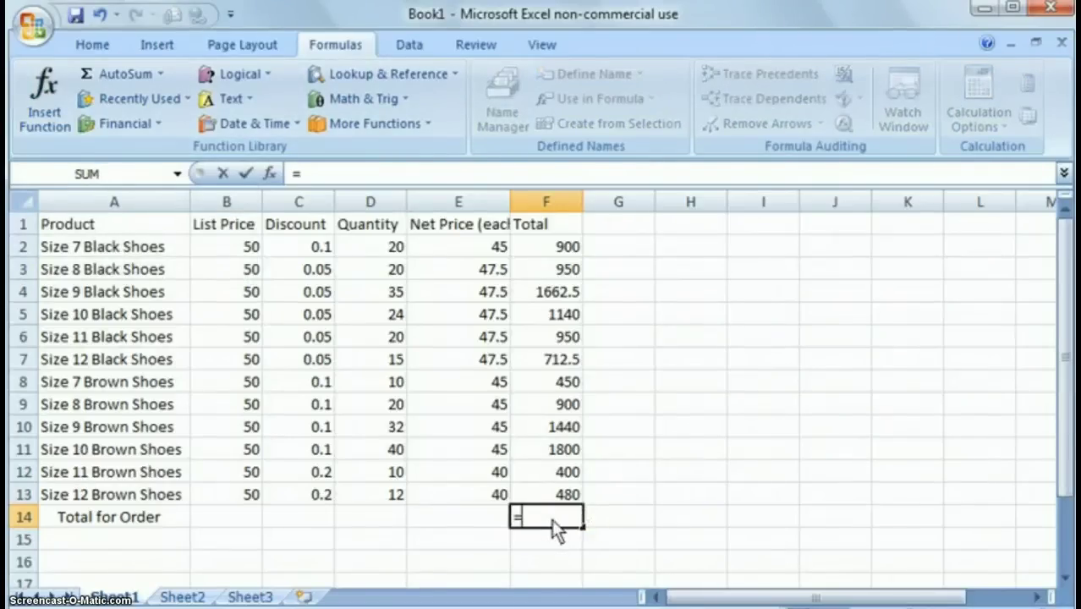
pyautogui.write('s')
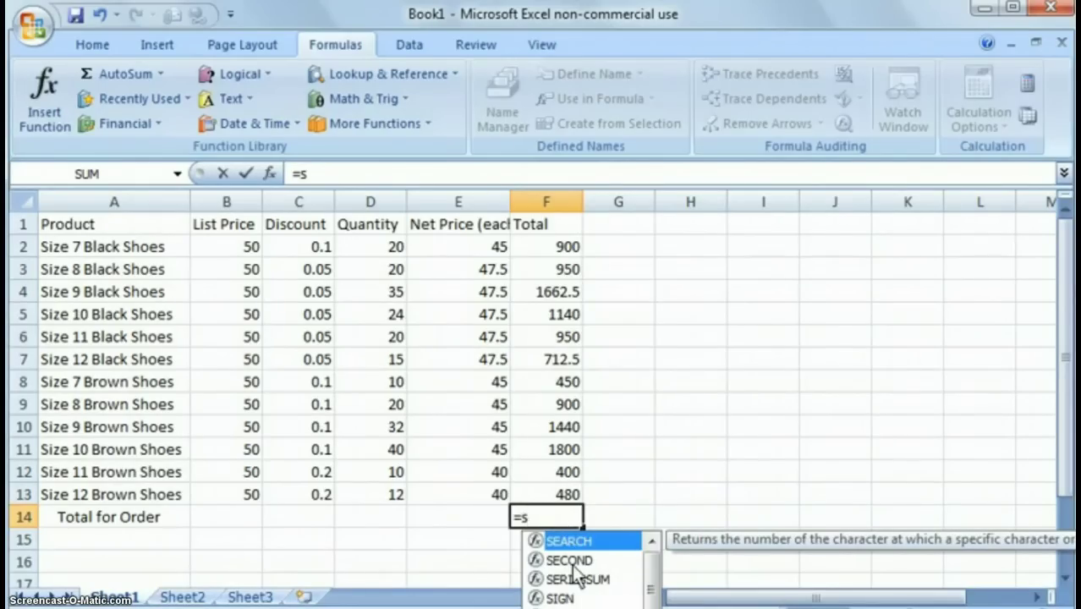
pyautogui.write('um')
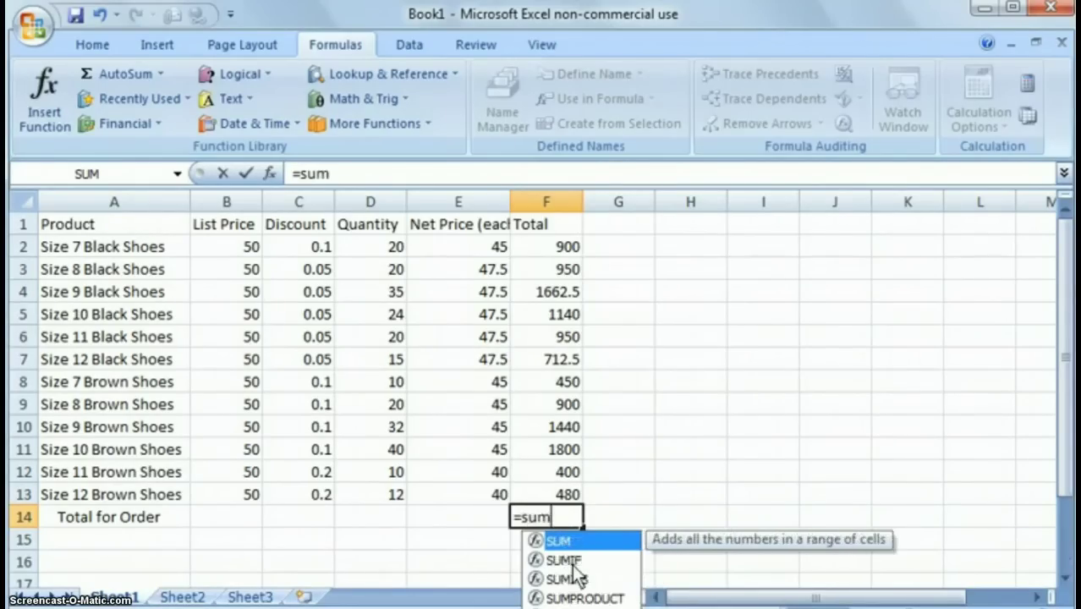
pyautogui.write('(')
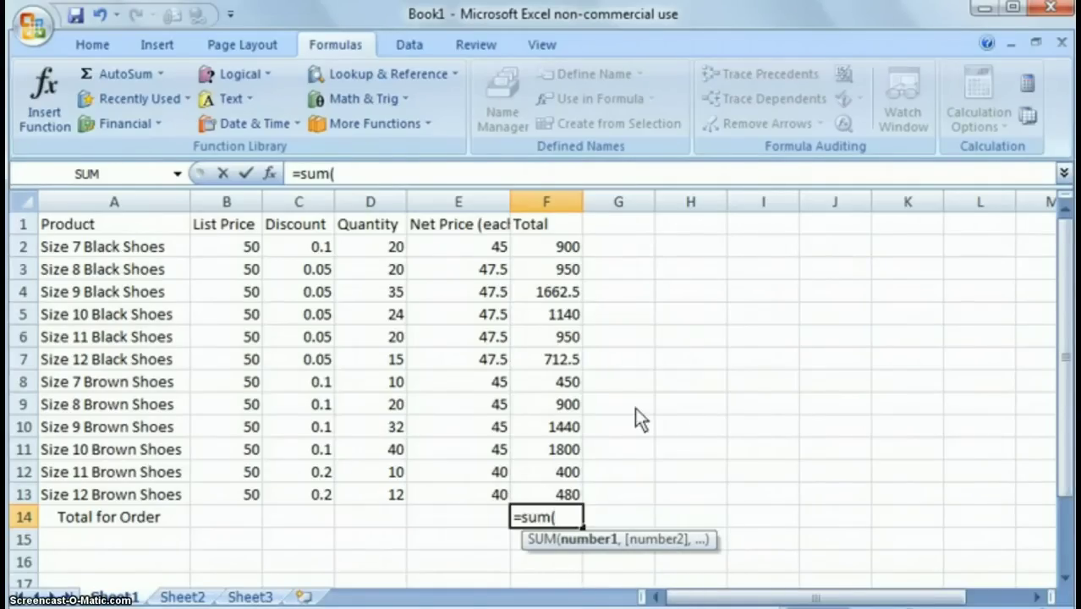
pyautogui.click(561, 247)
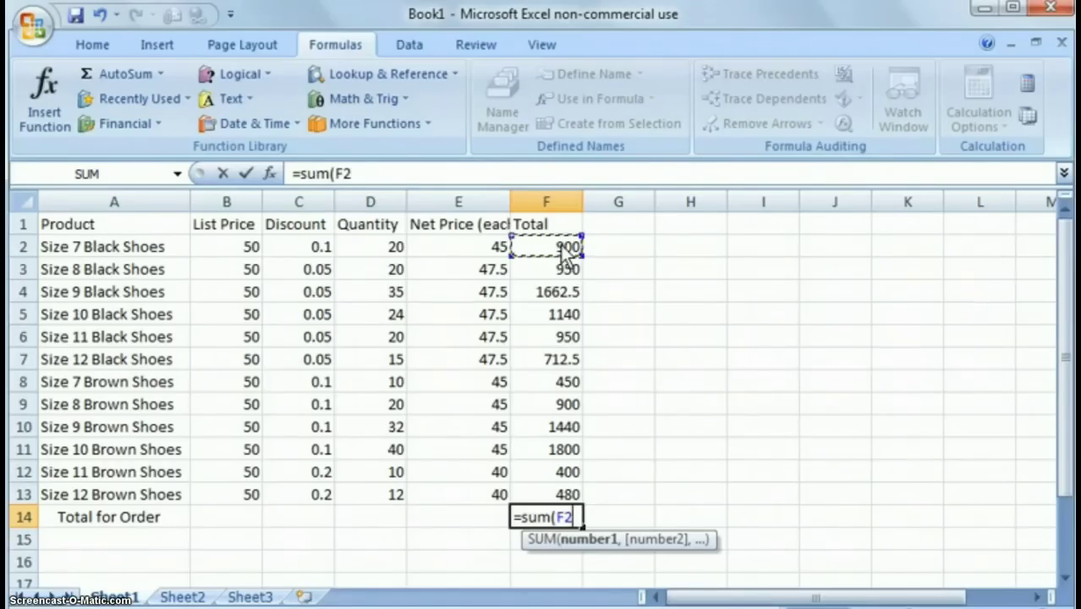
pyautogui.moveTo(563, 252); pyautogui.dragTo(575, 497)
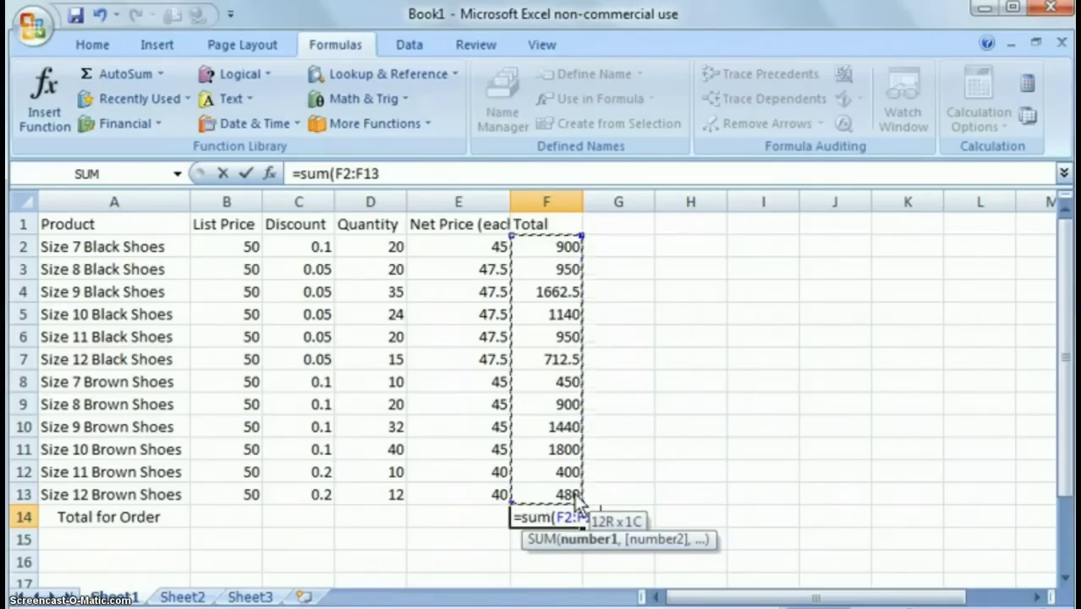
pyautogui.moveTo(576, 499); pyautogui.dragTo(573, 501)
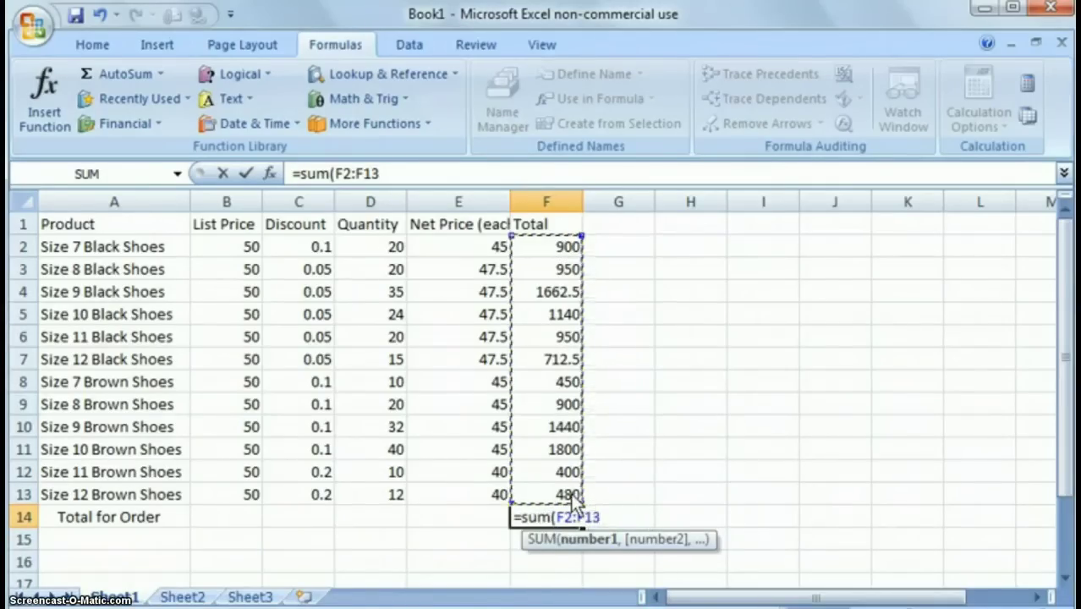
pyautogui.write(')')
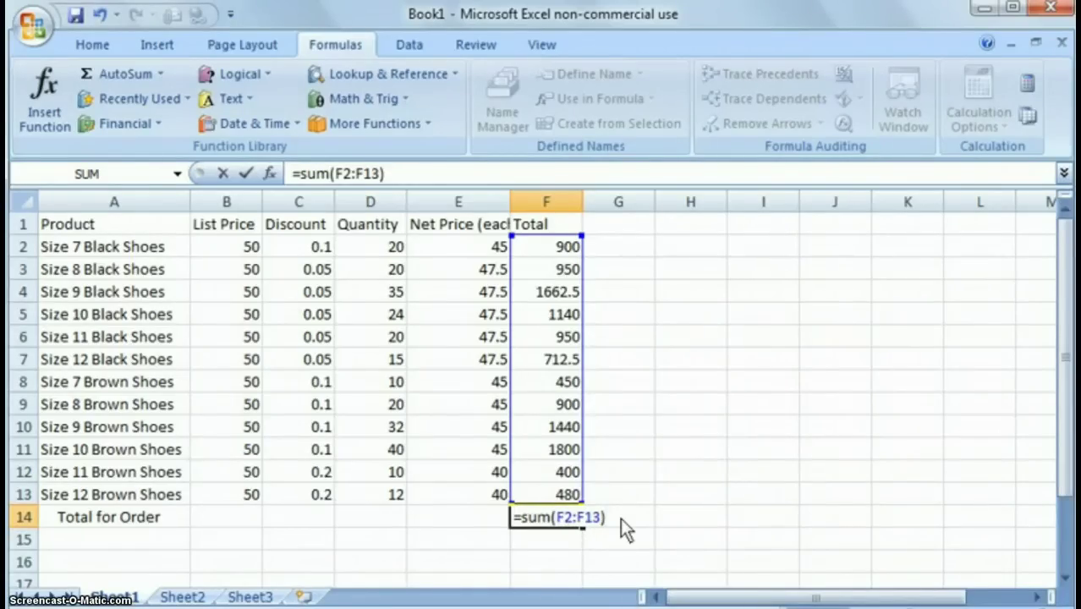
pyautogui.press('Return')
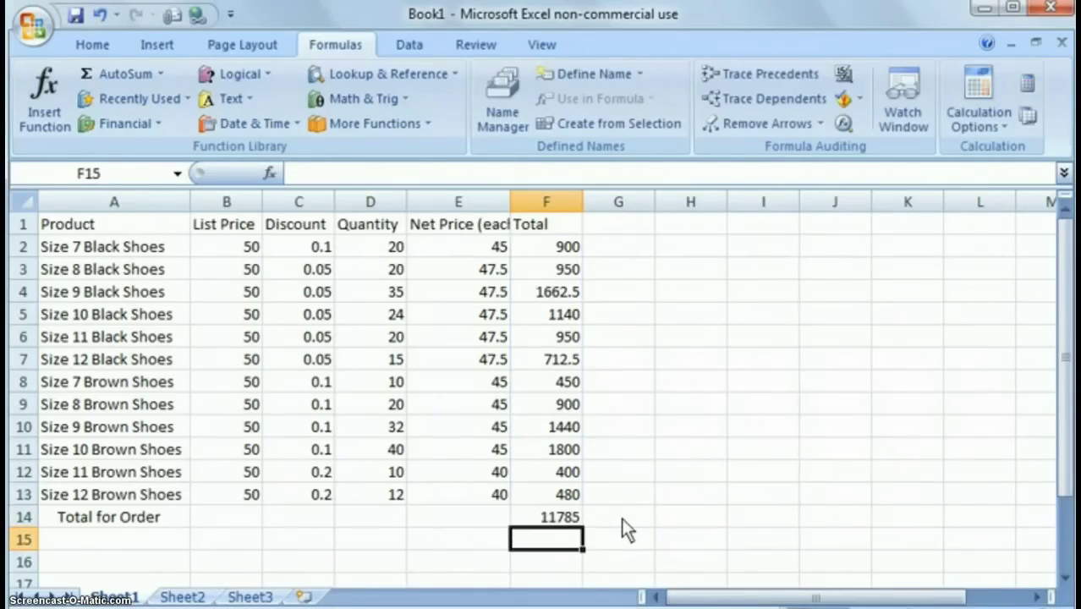
# Check the formula in F14, then select the Discount values C2:C13.
pyautogui.click(567, 518)
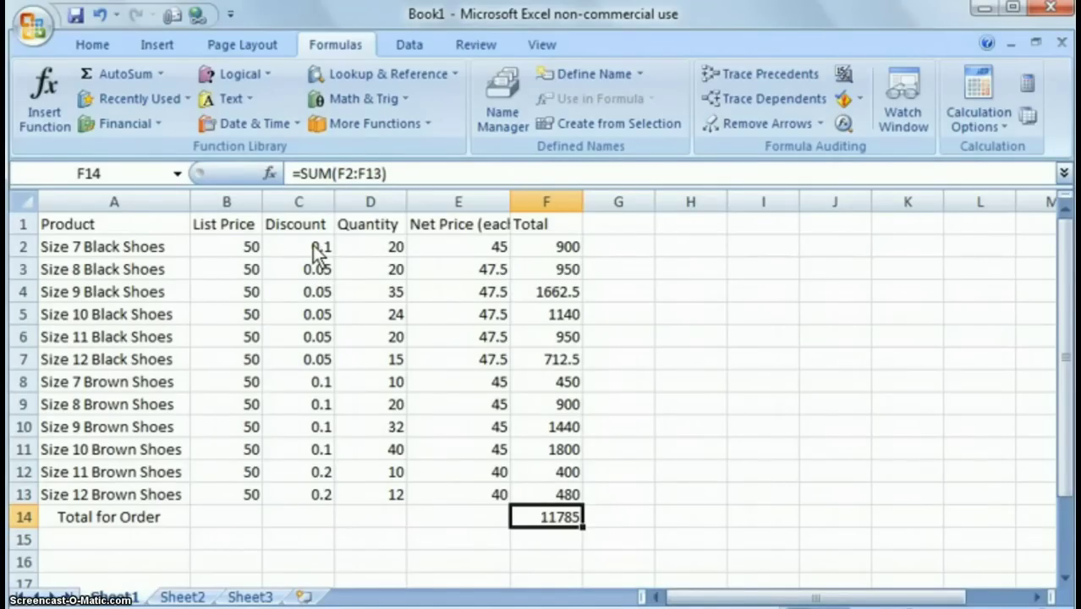
pyautogui.moveTo(317, 251); pyautogui.dragTo(309, 497)
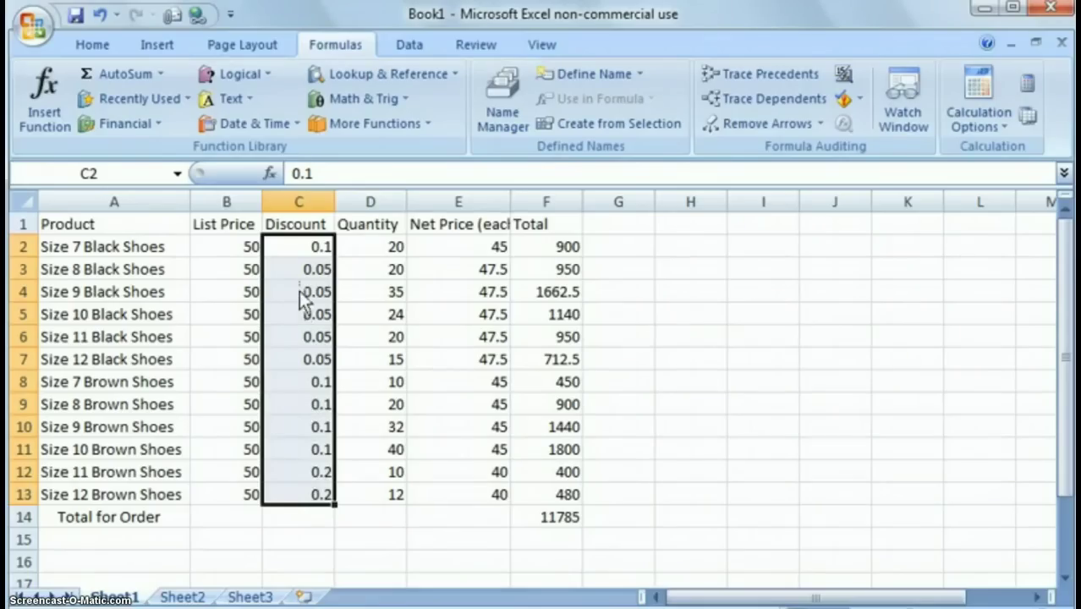
pyautogui.click(350, 335)
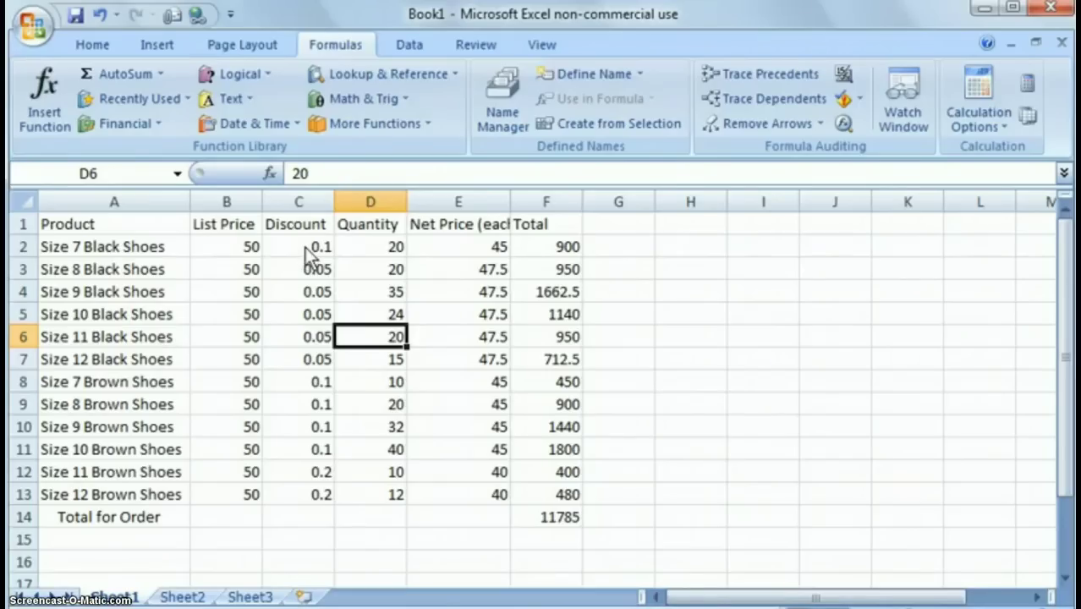
pyautogui.moveTo(305, 247); pyautogui.dragTo(318, 493)
# Format C2:C13 as Percentage with 0 decimal places, so discounts read 5%, 10%, 20%.
pyautogui.rightClick(315, 336)
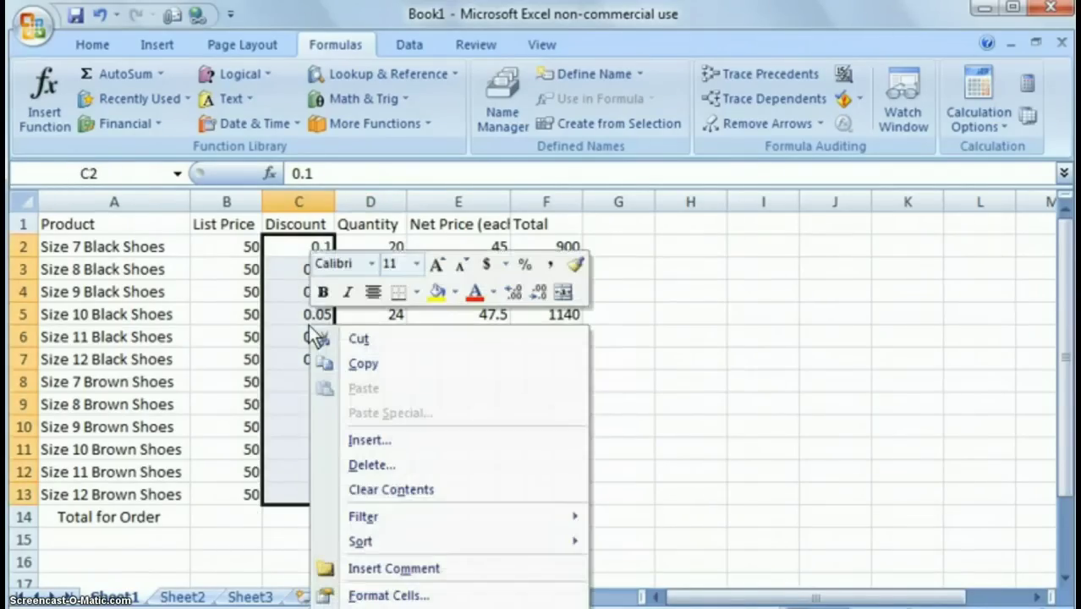
pyautogui.click(387, 597)
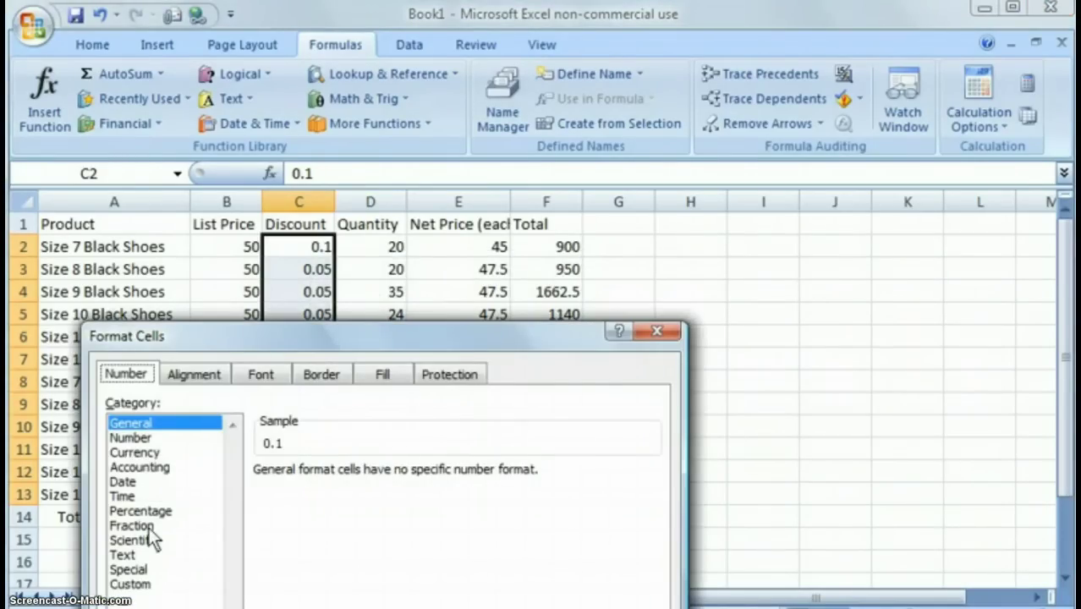
pyautogui.moveTo(340, 331); pyautogui.dragTo(676, 48)
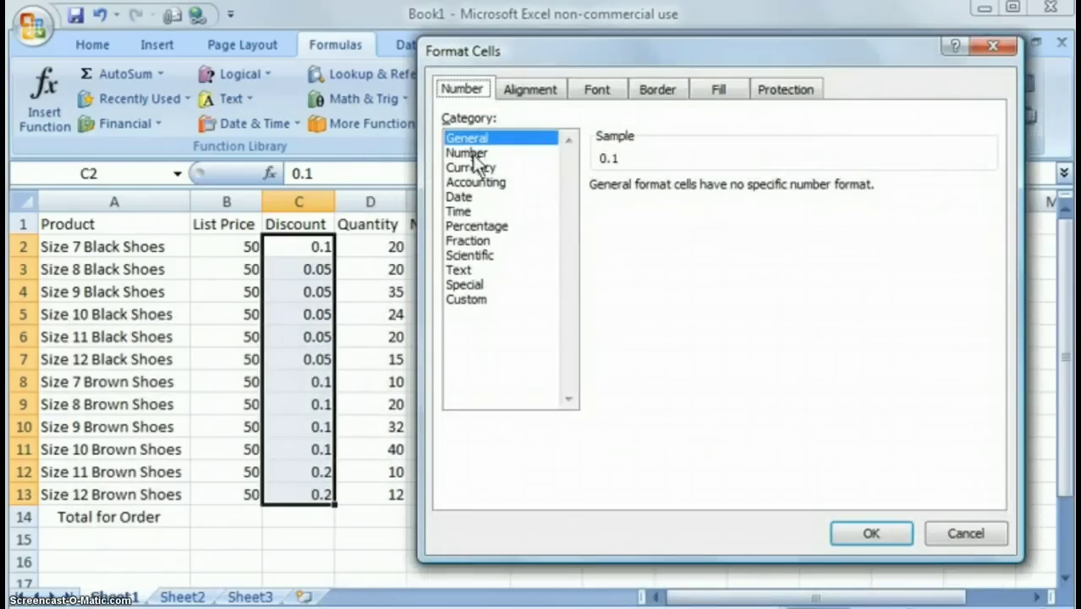
pyautogui.click(474, 229)
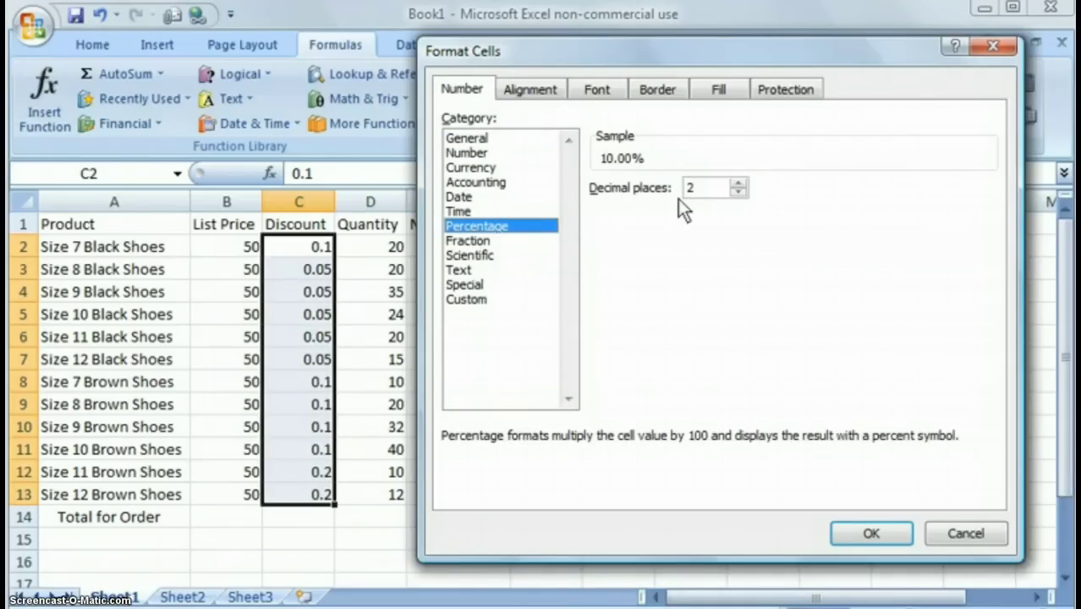
pyautogui.click(738, 192)
pyautogui.click(738, 192)
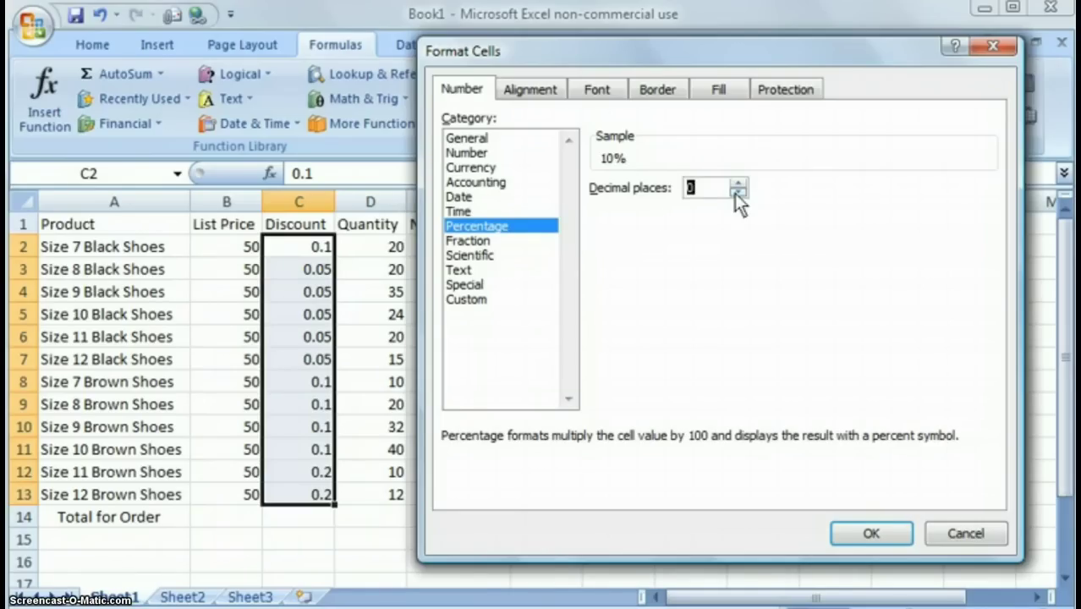
pyautogui.click(855, 528)
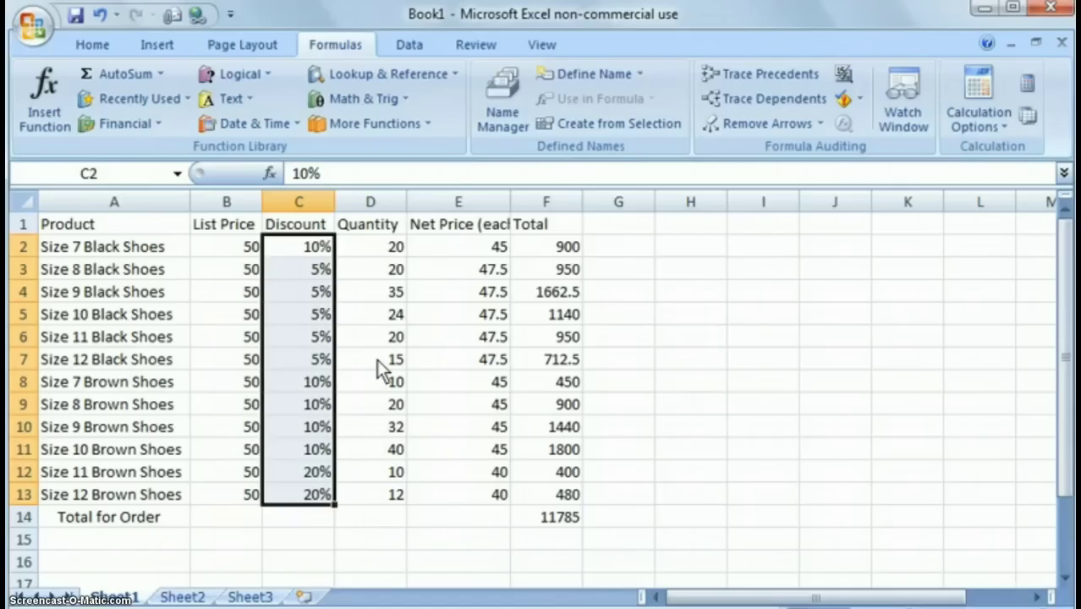
# Format the Net Prices E2:E13 as two-decimal Currency with Symbol set to None.
pyautogui.click(484, 252)
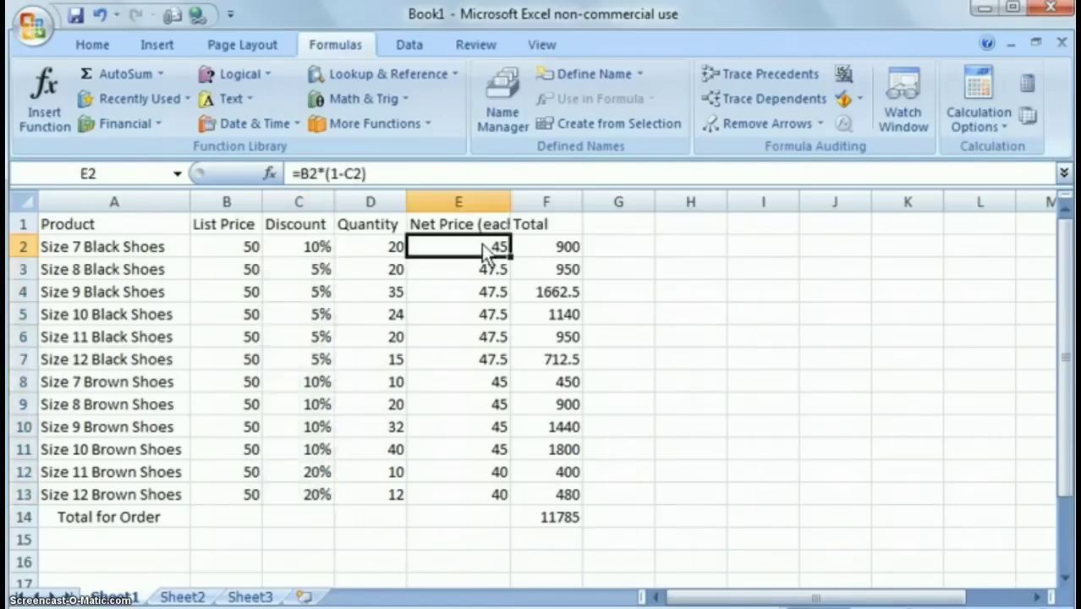
pyautogui.moveTo(484, 252); pyautogui.dragTo(478, 494)
pyautogui.rightClick(448, 278)
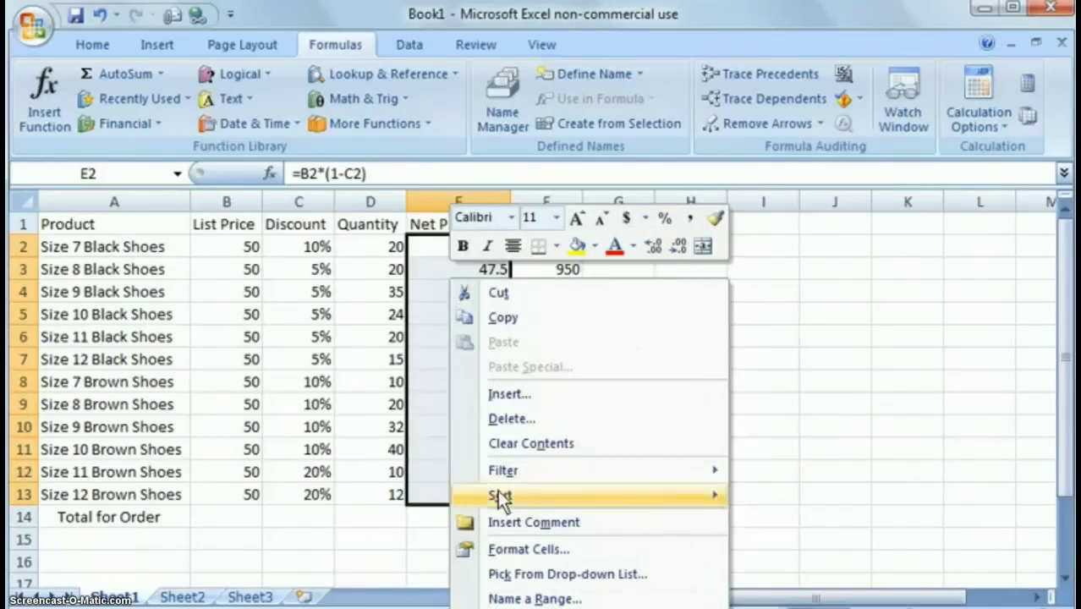
pyautogui.click(505, 550)
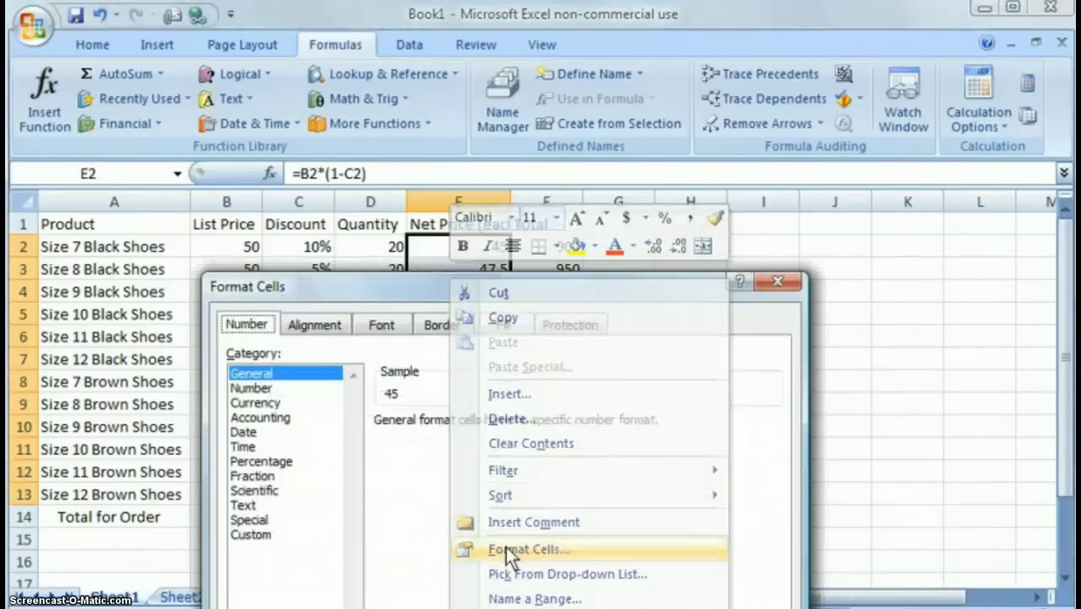
pyautogui.moveTo(479, 274); pyautogui.dragTo(785, 44)
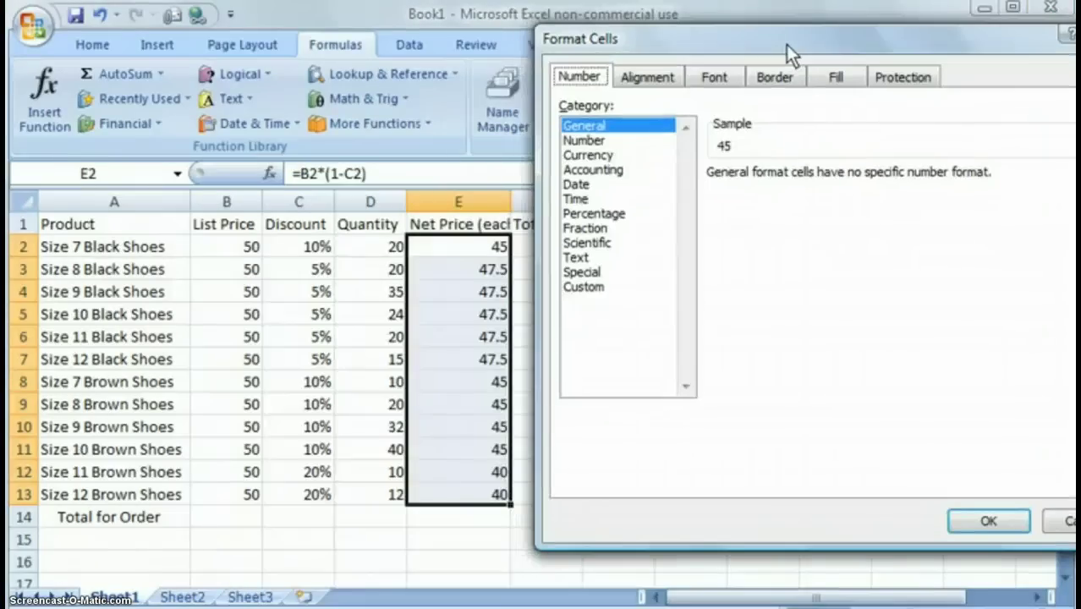
pyautogui.click(592, 156)
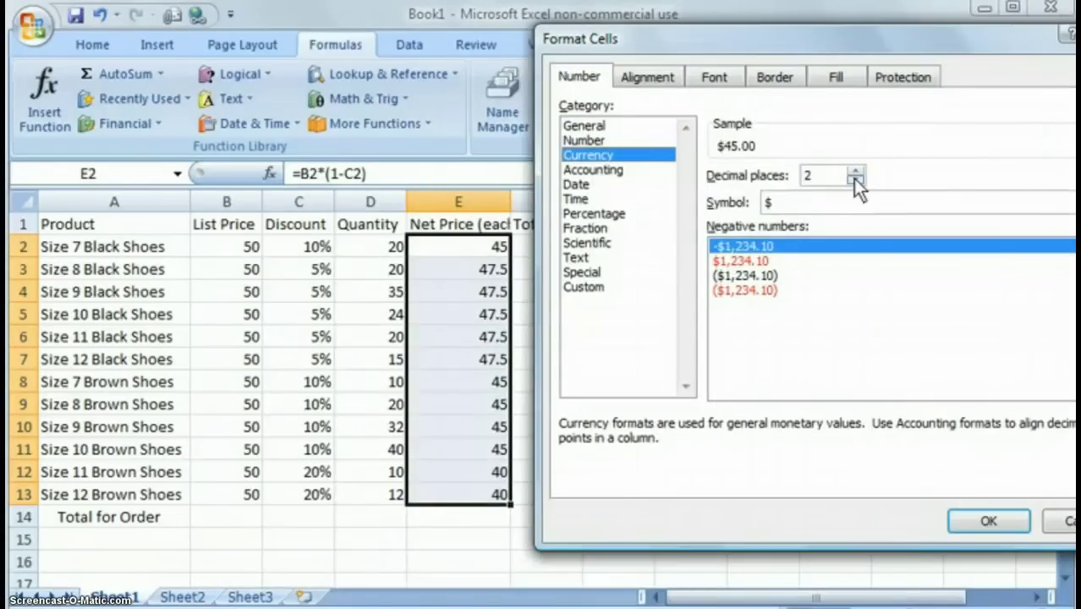
pyautogui.click(785, 205)
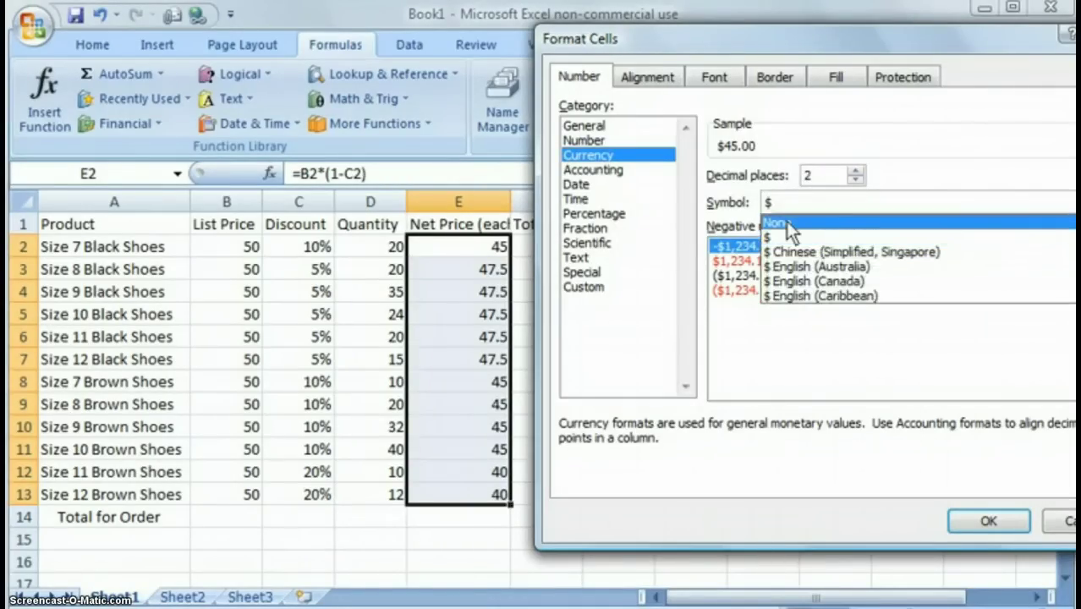
pyautogui.click(791, 206)
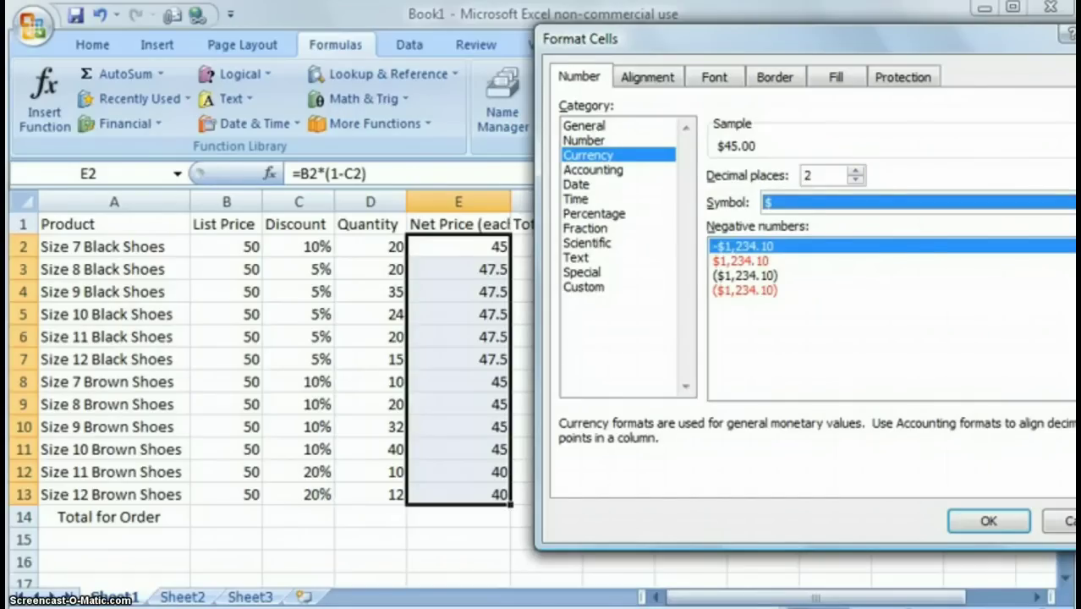
pyautogui.click(791, 203)
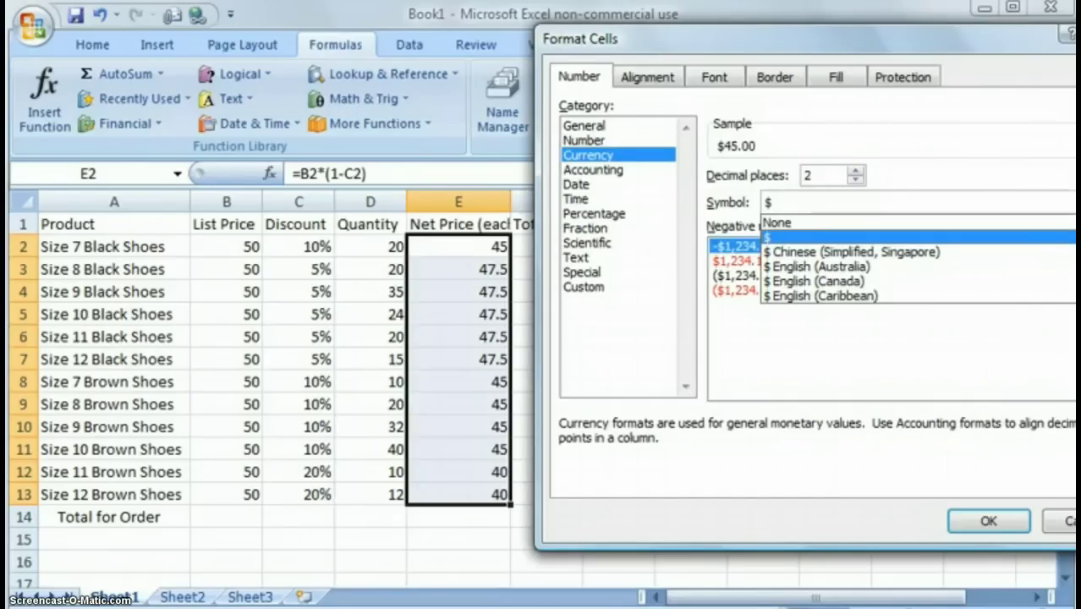
pyautogui.click(803, 222)
pyautogui.click(977, 515)
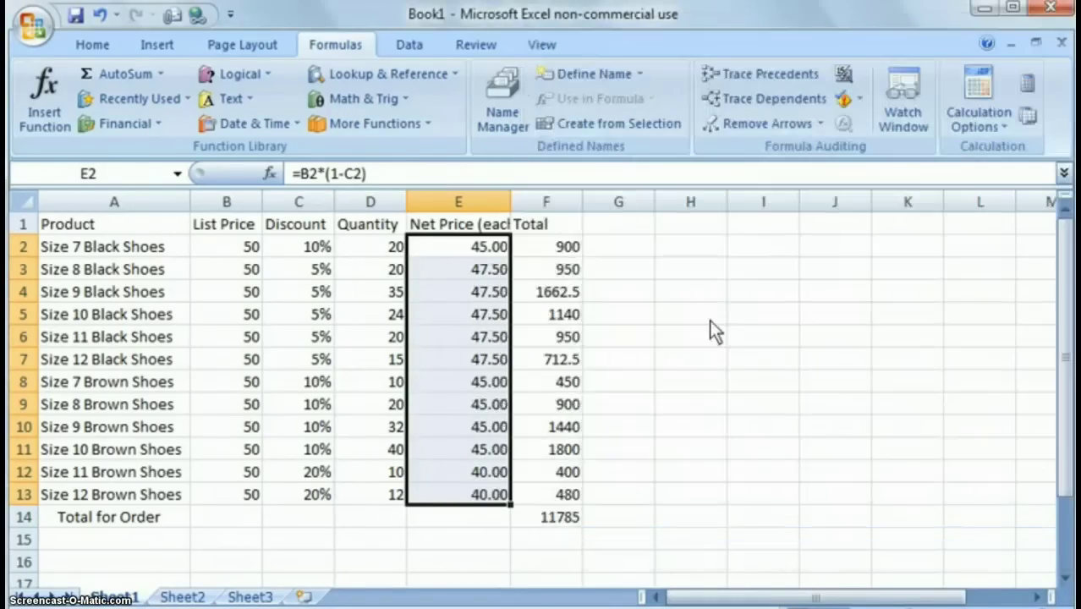
# Format F2 as dollar Currency so the first total shows $900.00.
pyautogui.click(556, 245)
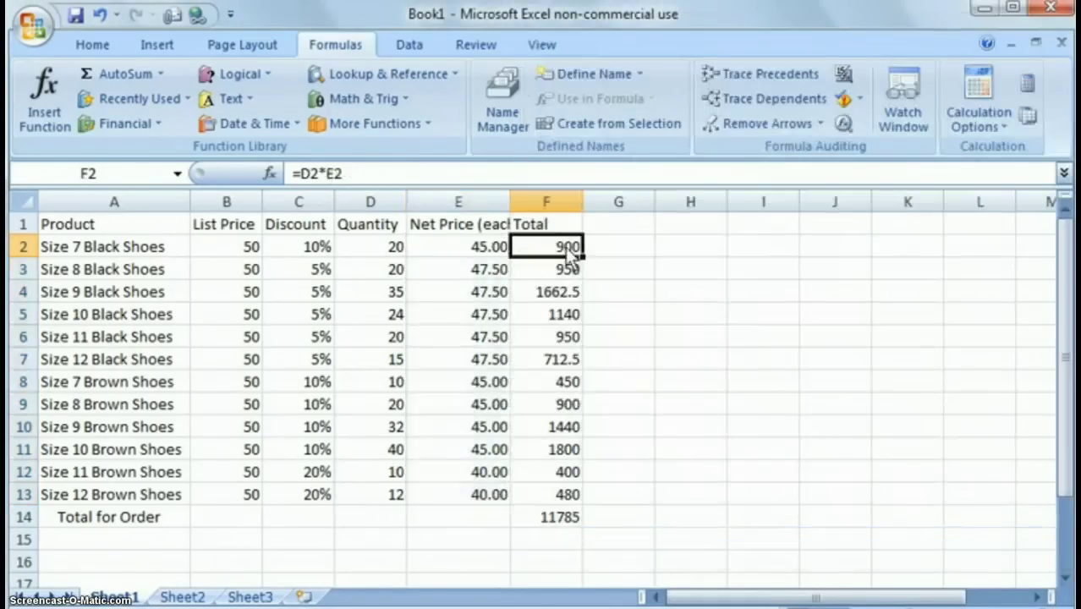
pyautogui.rightClick(565, 247)
pyautogui.click(549, 252)
pyautogui.rightClick(560, 256)
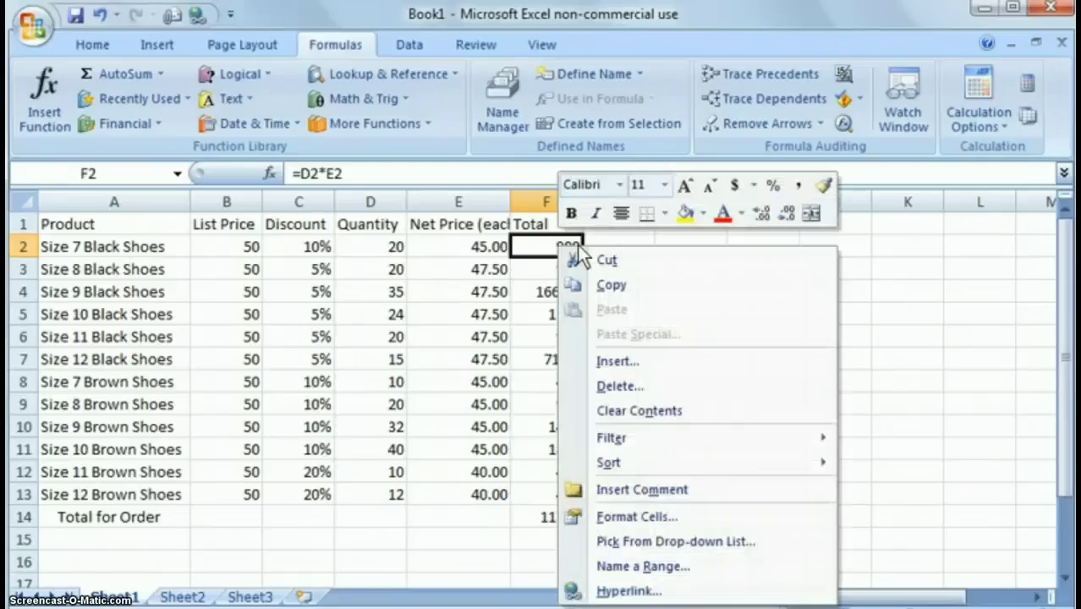
pyautogui.click(639, 516)
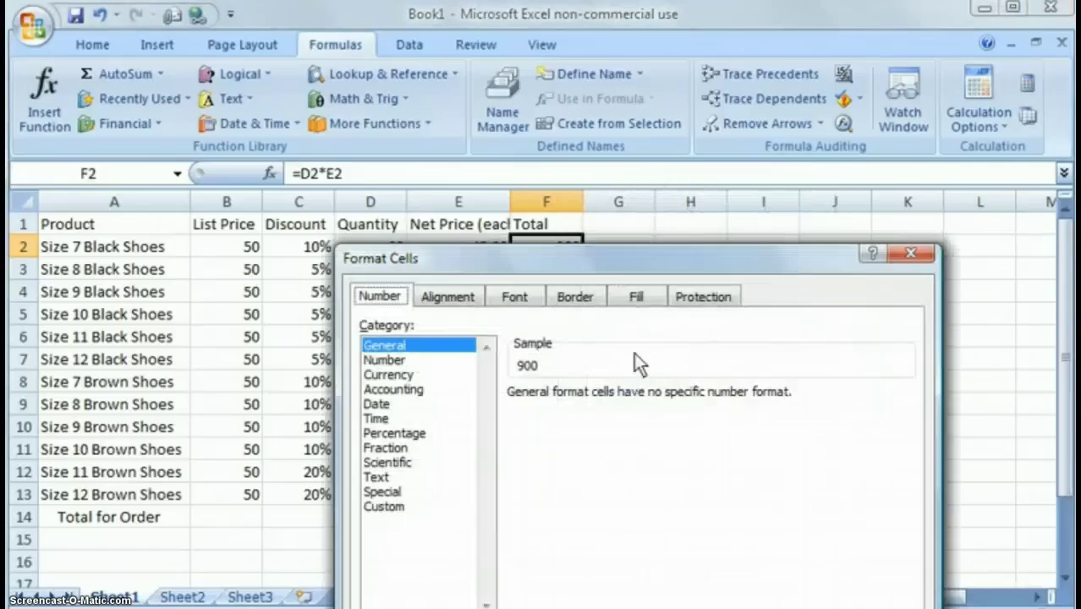
pyautogui.click(414, 376)
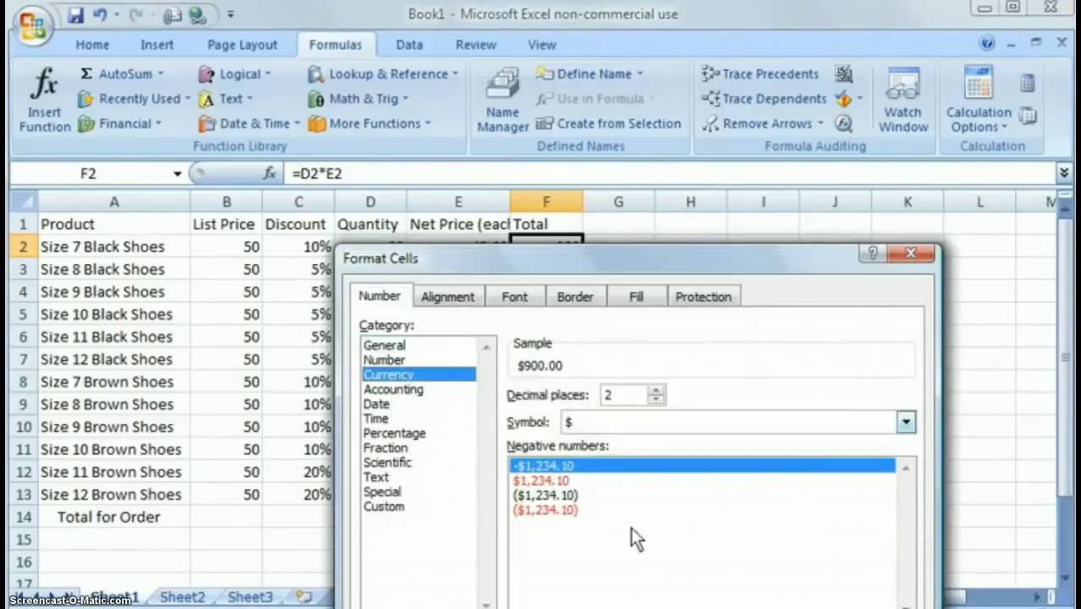
pyautogui.press('Return')
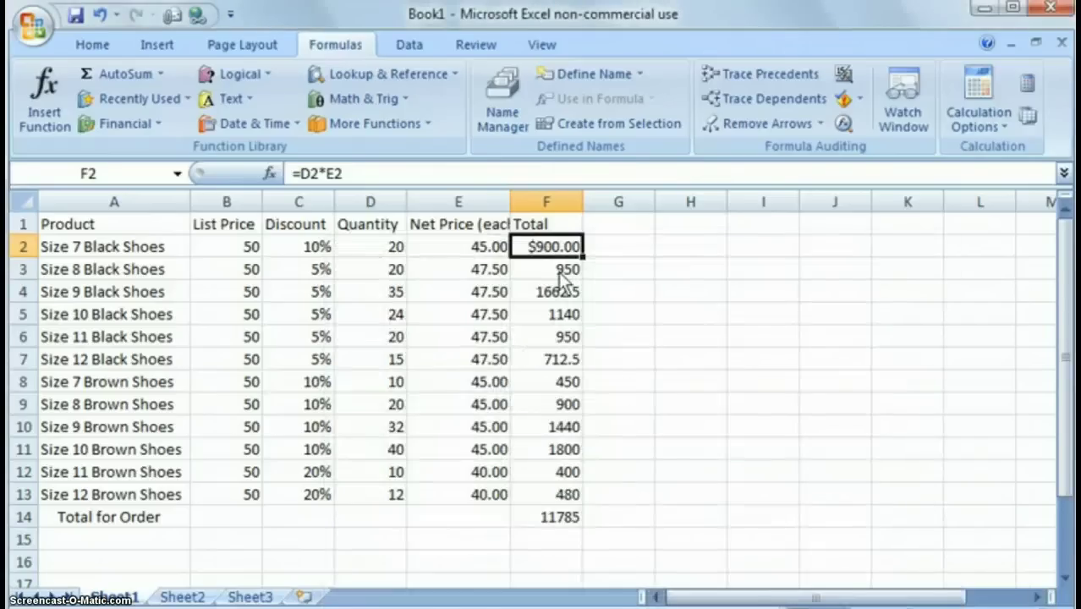
# Format totals F3:F13 as Currency with Symbol None, showing values like 1,662.50.
pyautogui.moveTo(559, 274); pyautogui.dragTo(563, 494)
pyautogui.rightClick(540, 330)
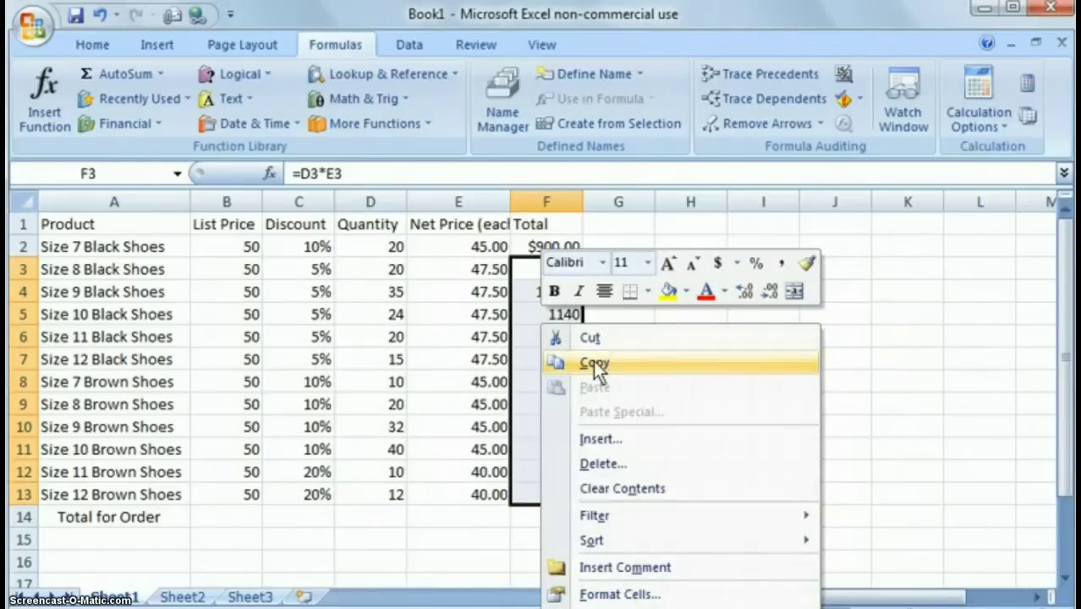
pyautogui.click(621, 593)
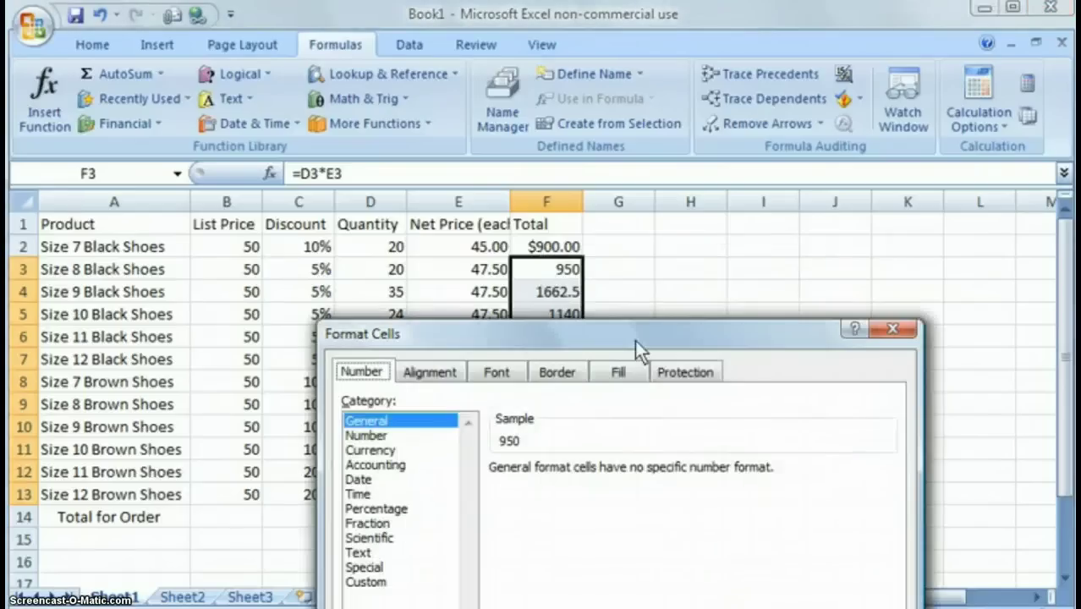
pyautogui.moveTo(634, 339); pyautogui.dragTo(773, 93)
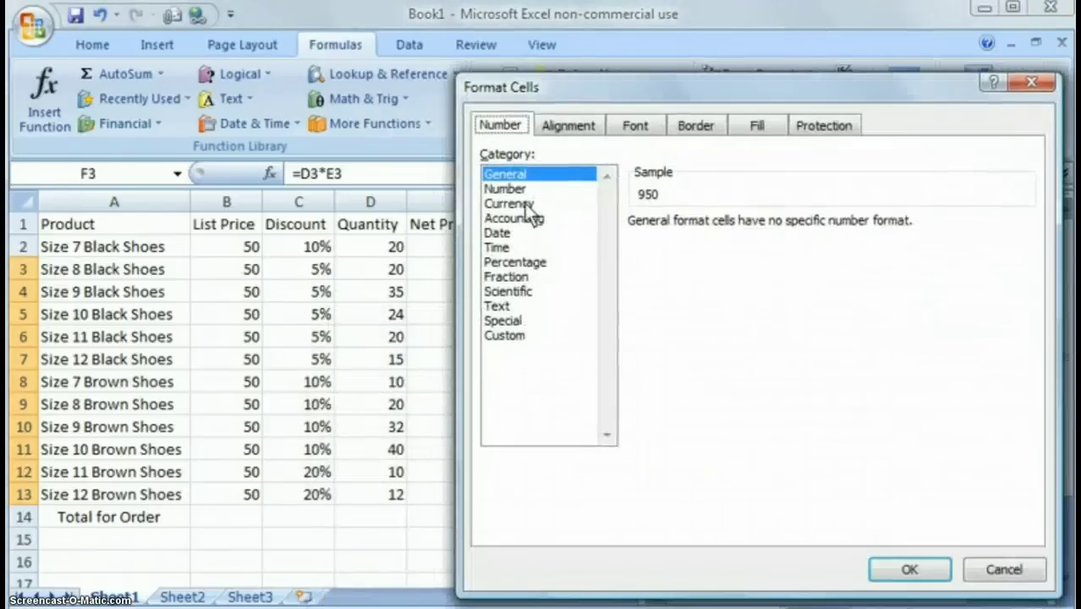
pyautogui.click(509, 204)
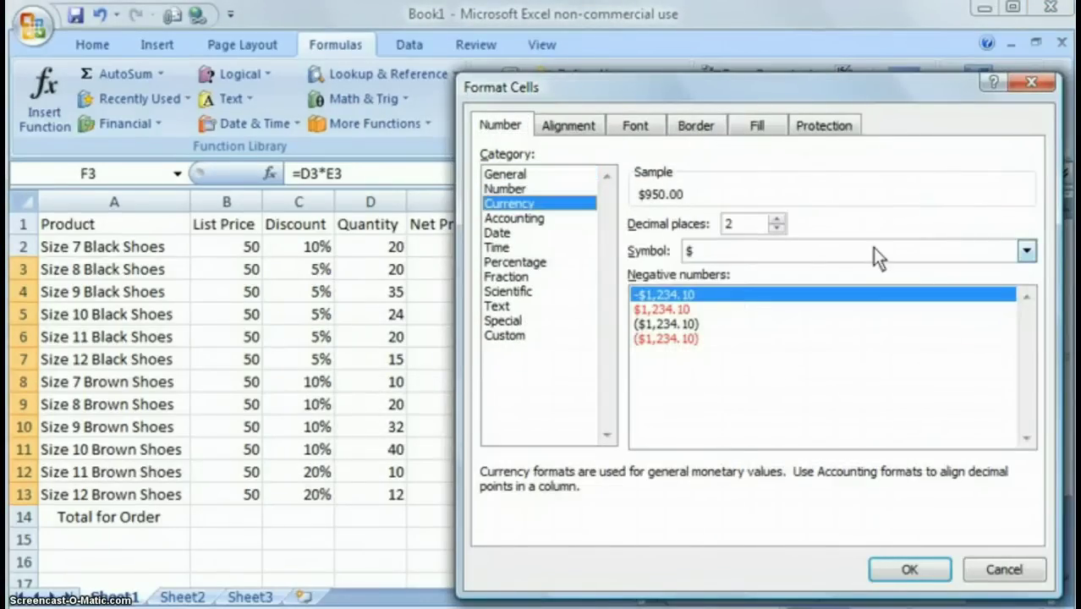
pyautogui.click(873, 250)
pyautogui.click(752, 271)
pyautogui.click(909, 570)
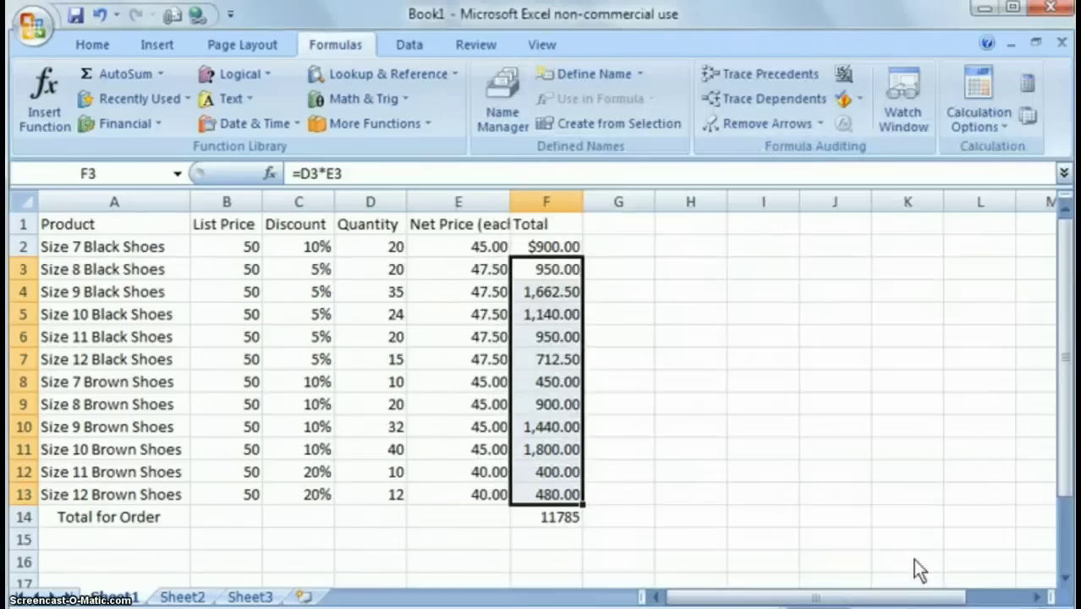
# Format F14 as dollar Currency so the order total reads $11,785.00.
pyautogui.click(572, 518)
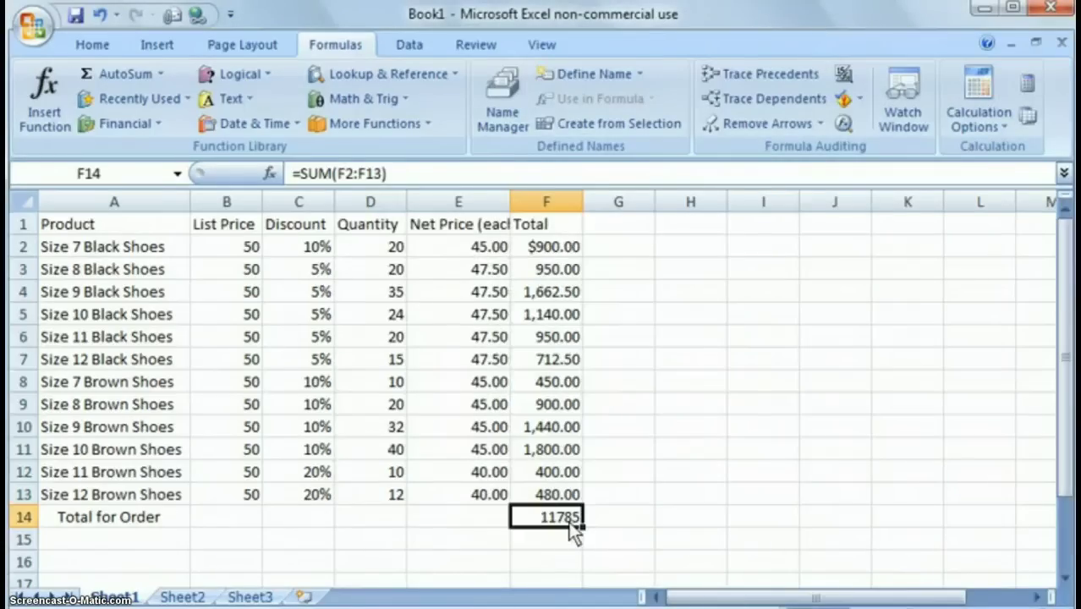
pyautogui.rightClick(568, 521)
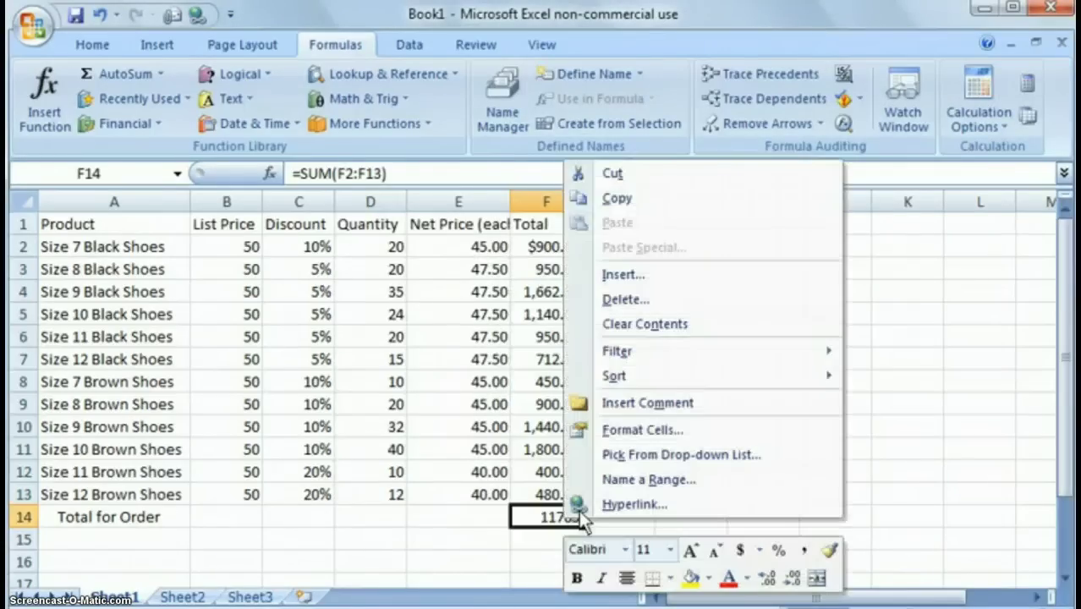
pyautogui.click(637, 430)
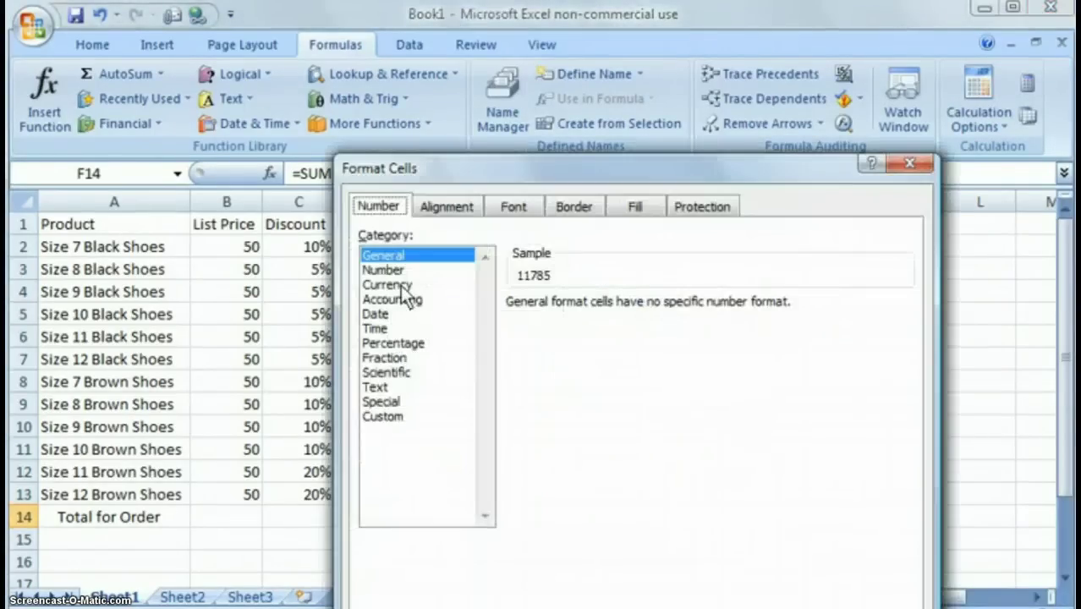
pyautogui.click(403, 285)
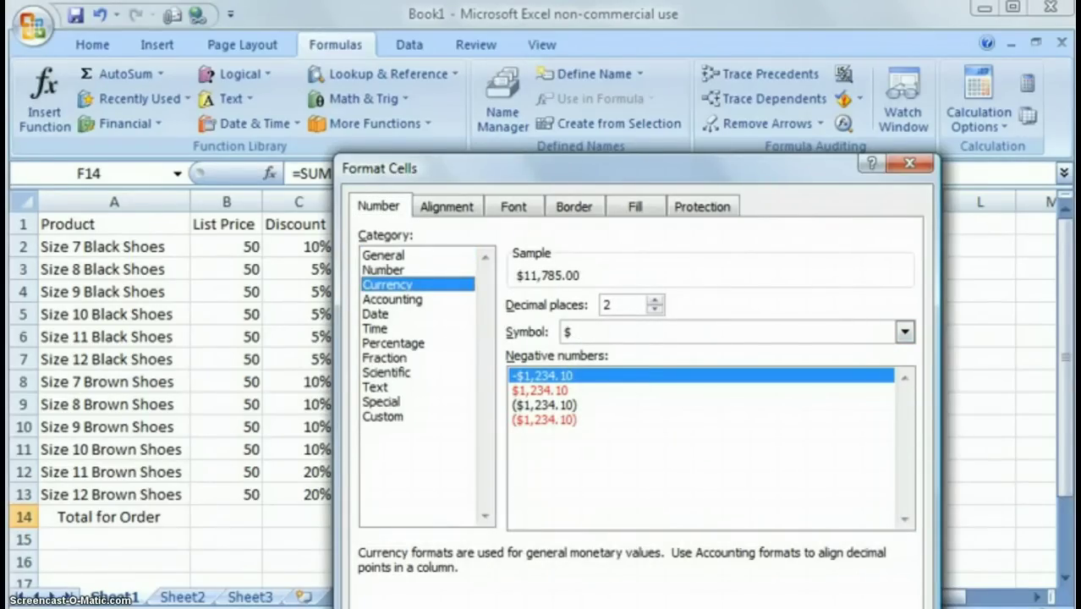
pyautogui.moveTo(744, 161); pyautogui.dragTo(950, 26)
pyautogui.click(998, 513)
pyautogui.click(775, 512)
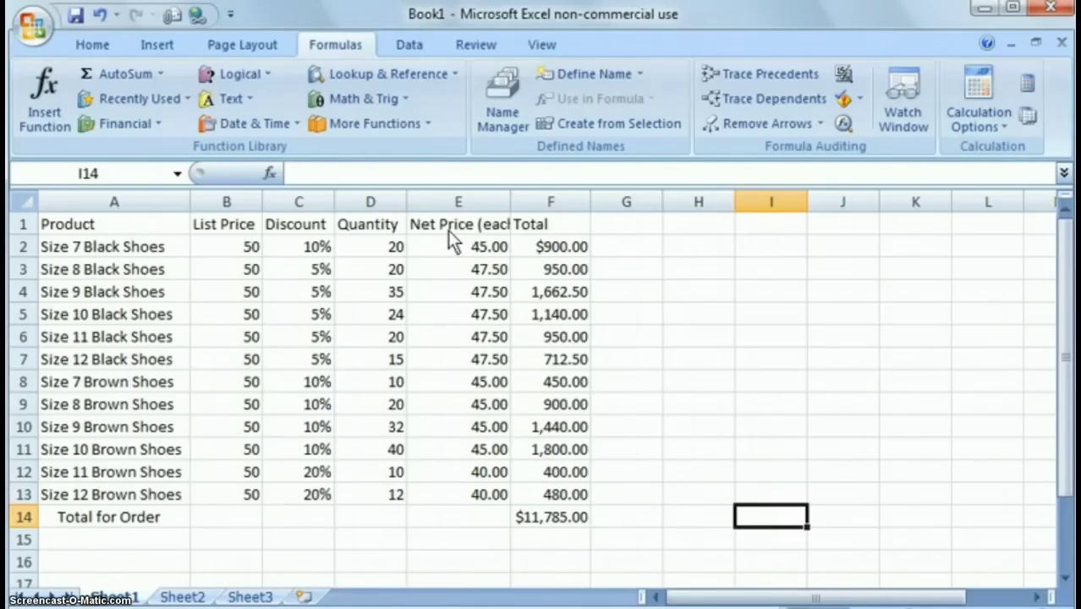
pyautogui.click(474, 224)
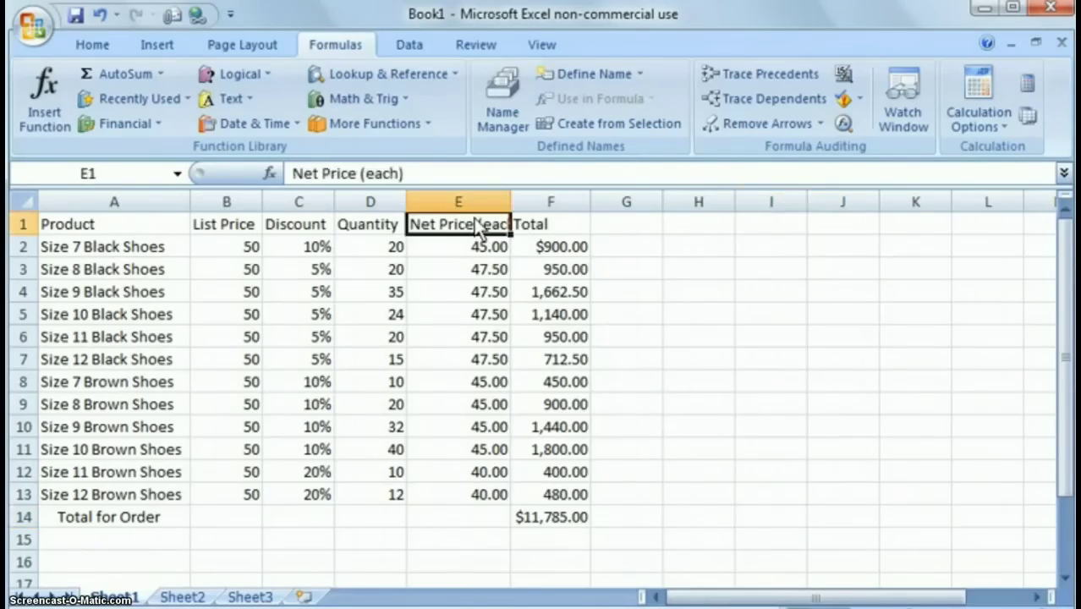
pyautogui.click(539, 226)
pyautogui.click(461, 227)
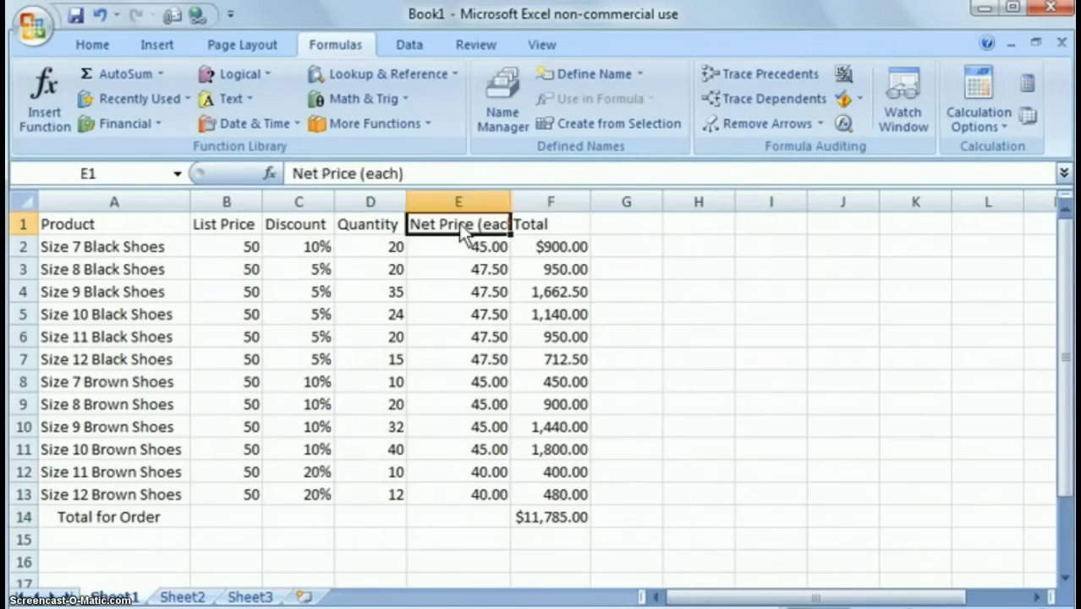
pyautogui.click(510, 206)
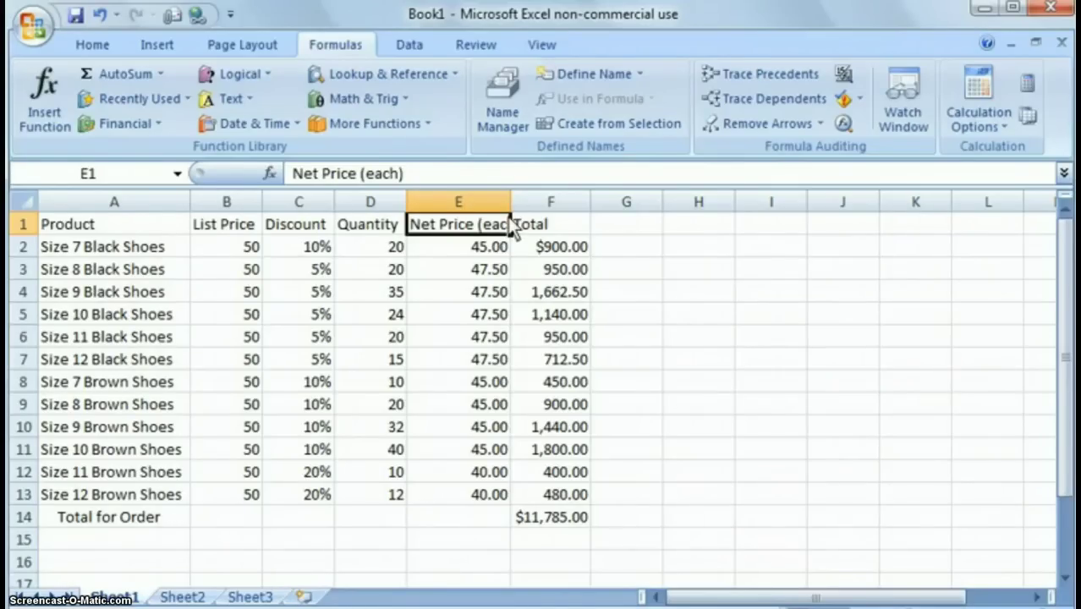
pyautogui.click(489, 246)
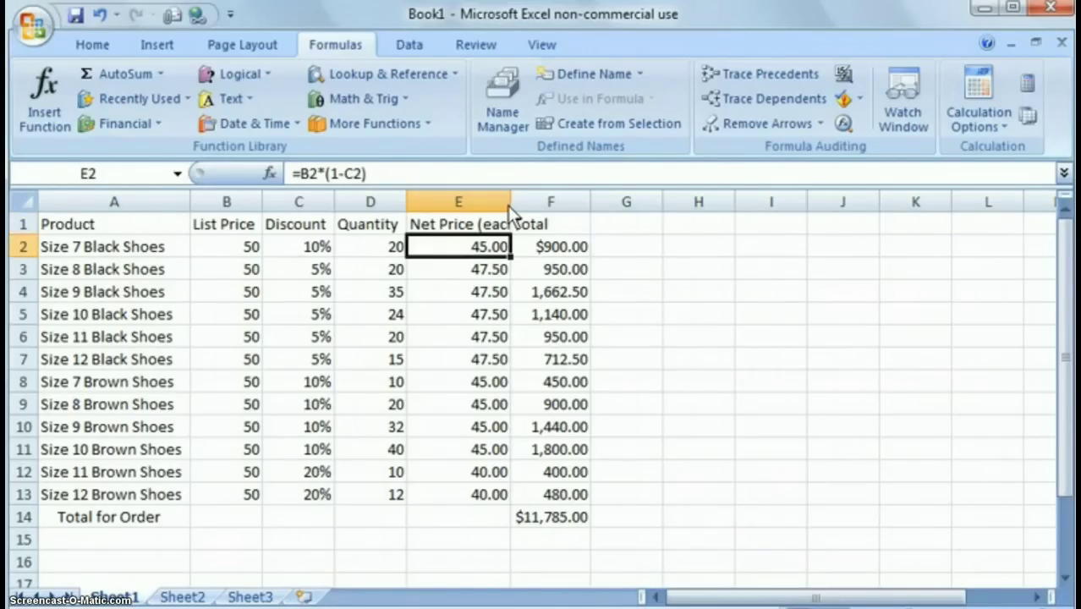
pyautogui.click(550, 337)
pyautogui.click(377, 357)
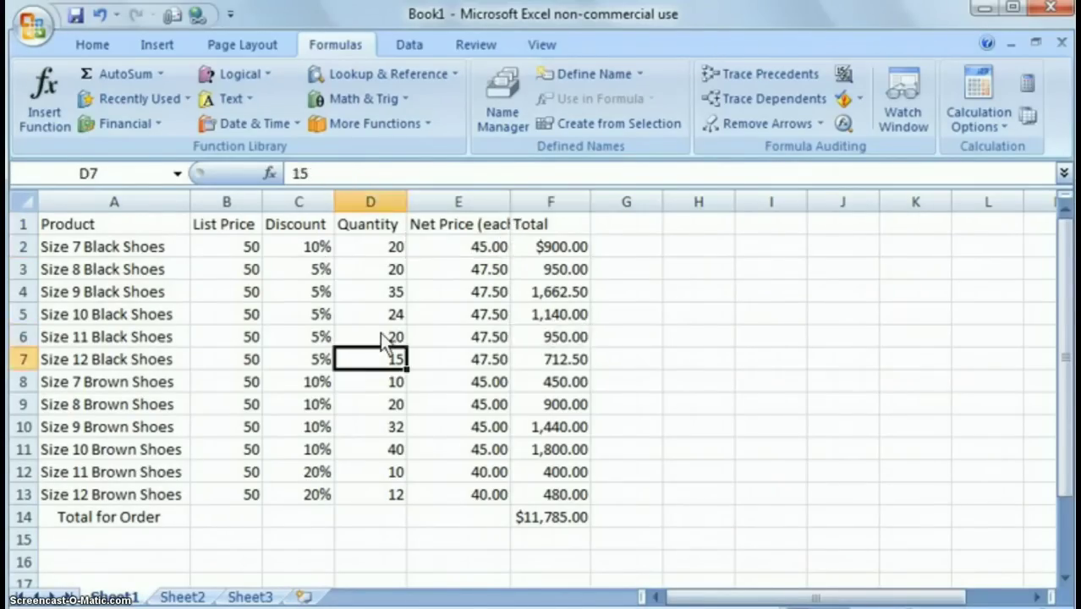
pyautogui.click(509, 207)
pyautogui.click(509, 205)
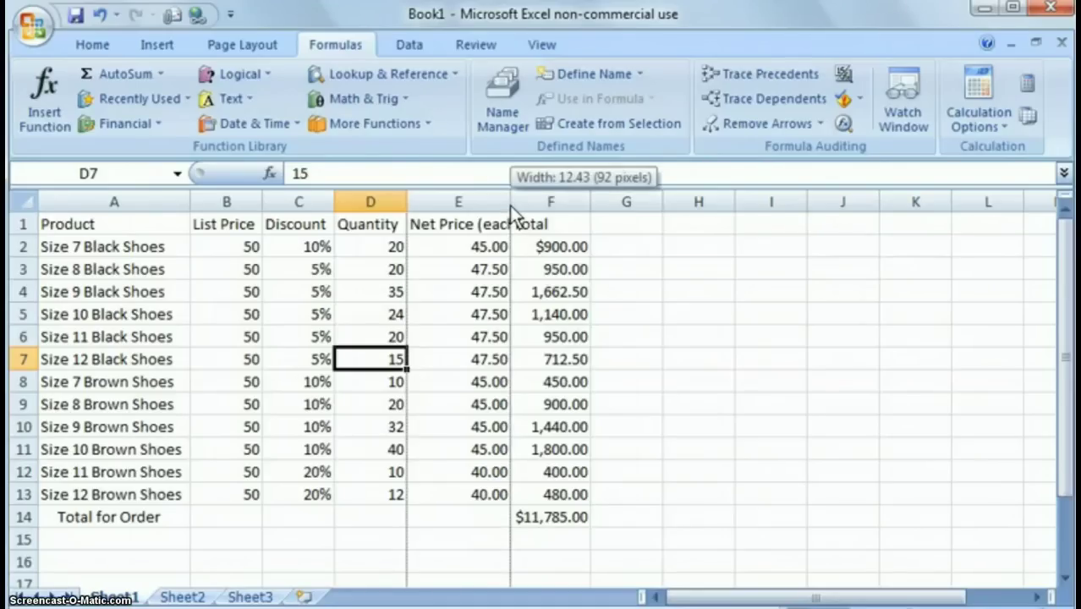
pyautogui.moveTo(509, 206)
pyautogui.mouseDown()
pyautogui.moveTo(563, 207)
pyautogui.moveTo(504, 203)
pyautogui.mouseUp()
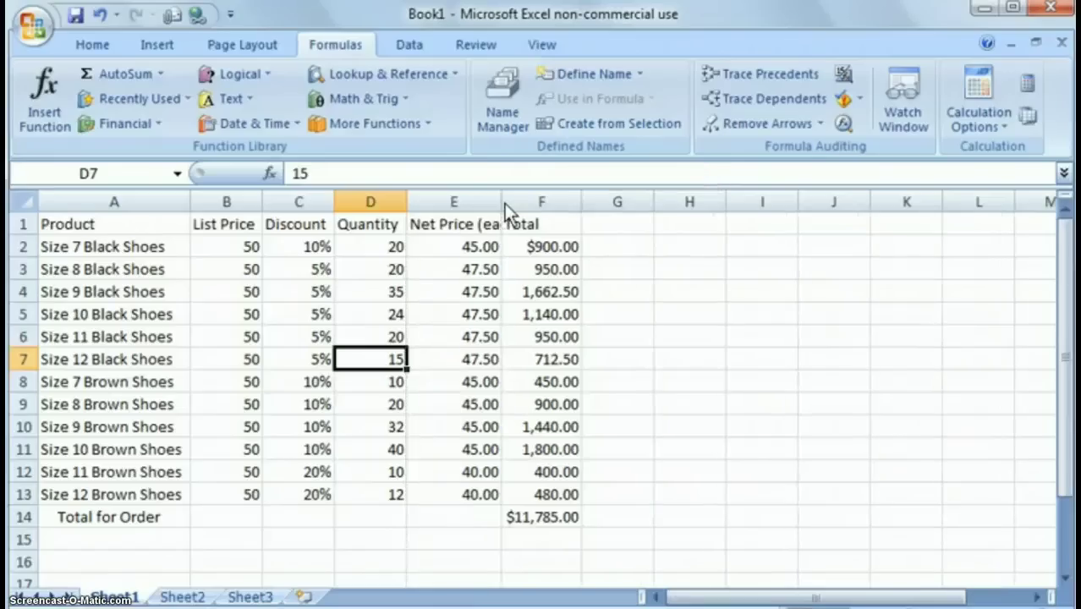
pyautogui.click(470, 209)
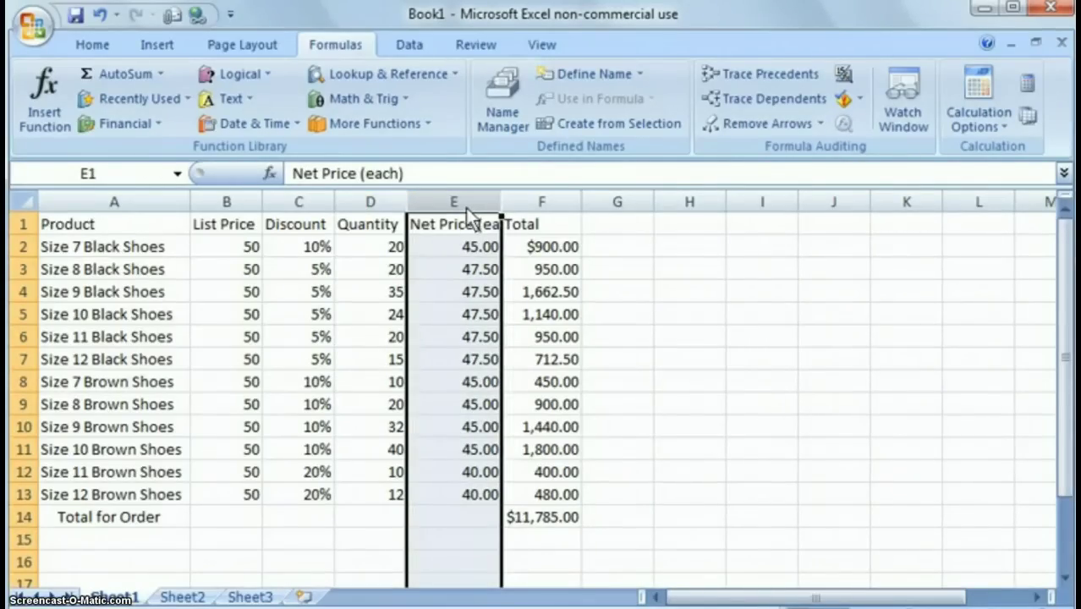
pyautogui.rightClick(465, 207)
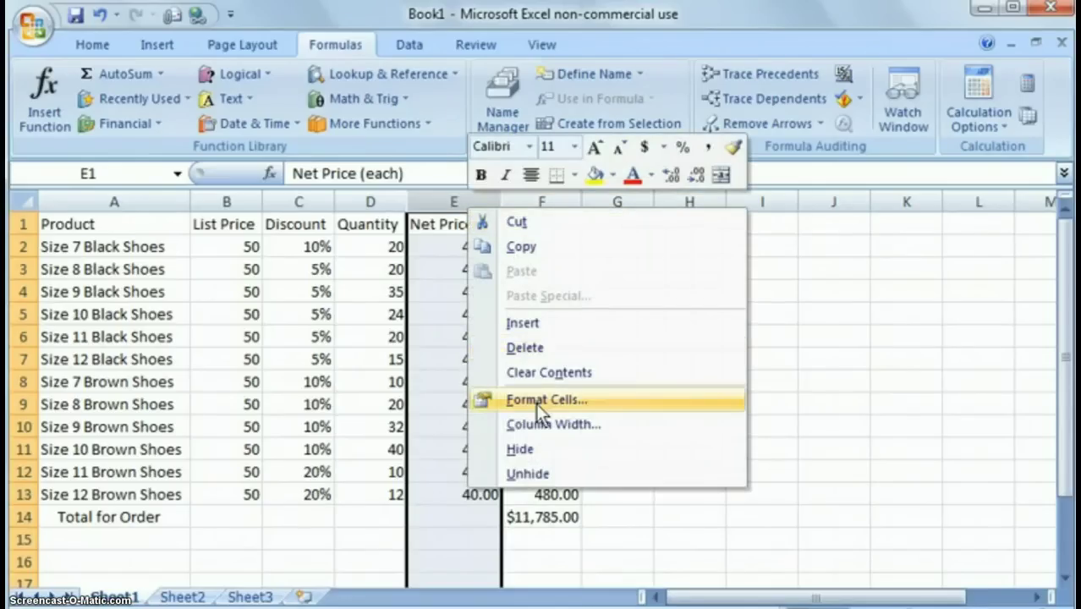
pyautogui.click(541, 425)
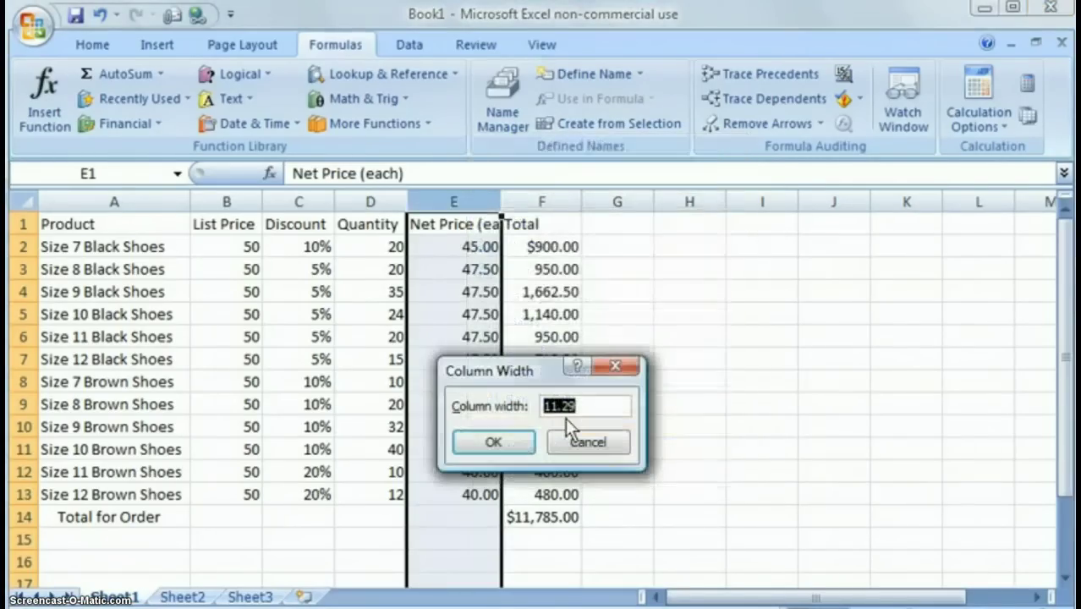
pyautogui.write('15')
pyautogui.press('Return')
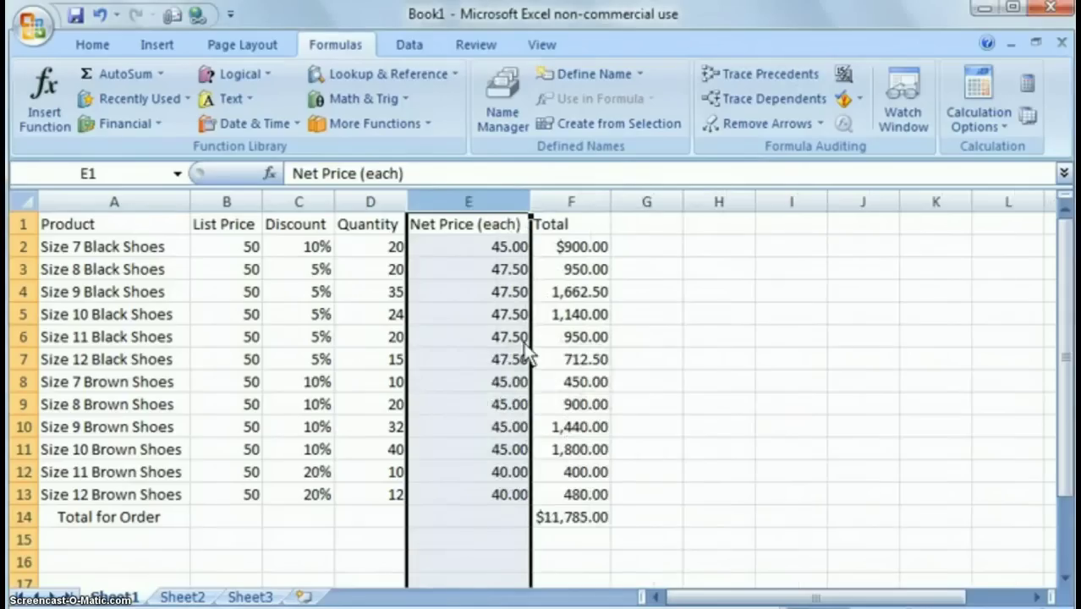
pyautogui.moveTo(531, 204); pyautogui.dragTo(500, 205)
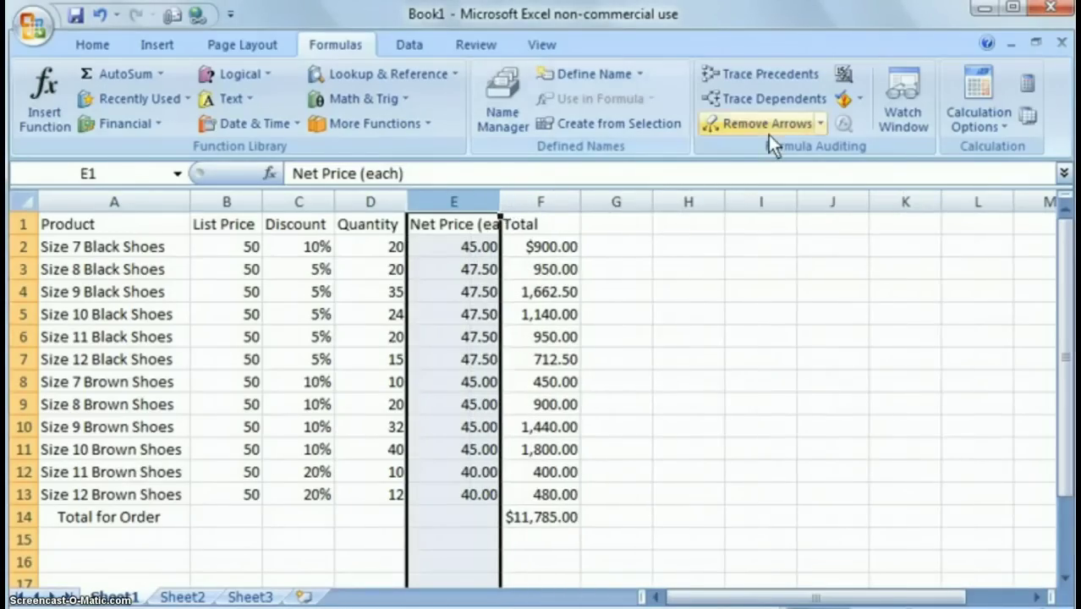
# AutoFit column E's width so the full 'Net Price (each)' heading shows.
pyautogui.click(406, 41)
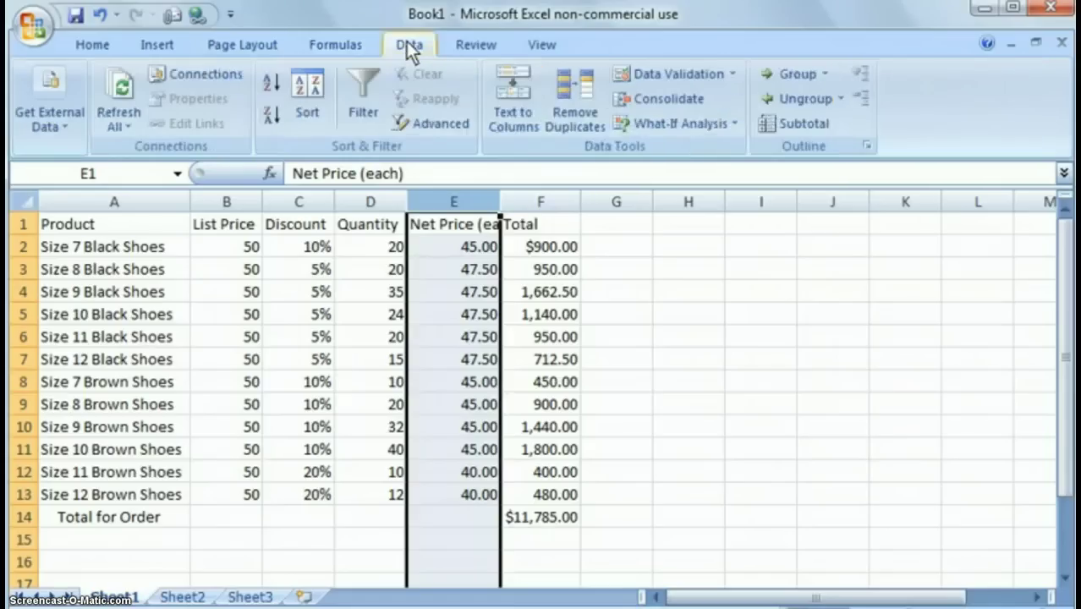
pyautogui.click(229, 47)
pyautogui.click(159, 47)
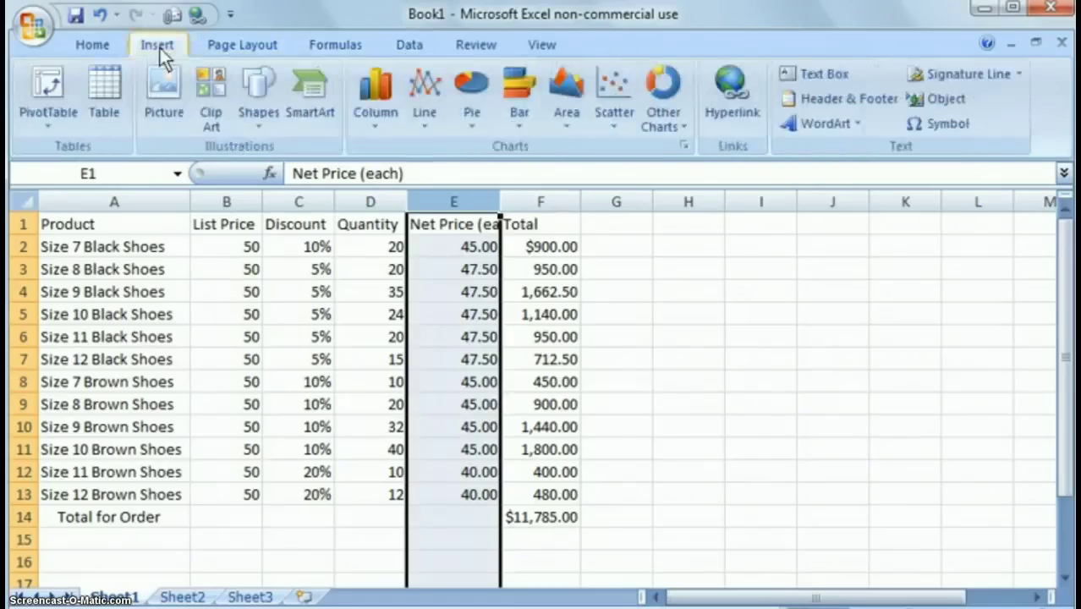
pyautogui.click(103, 50)
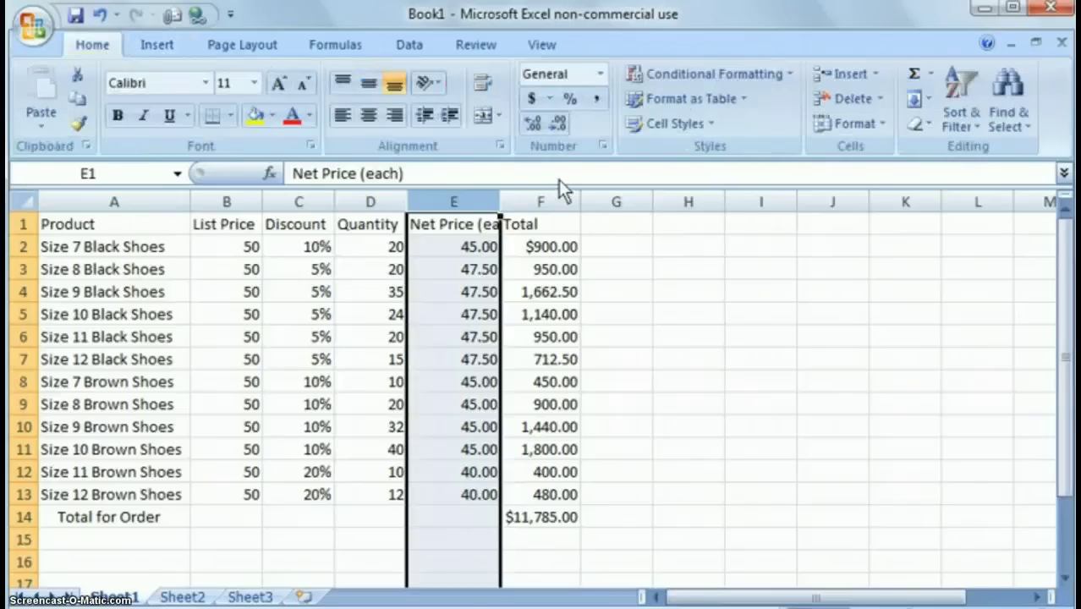
pyautogui.click(853, 127)
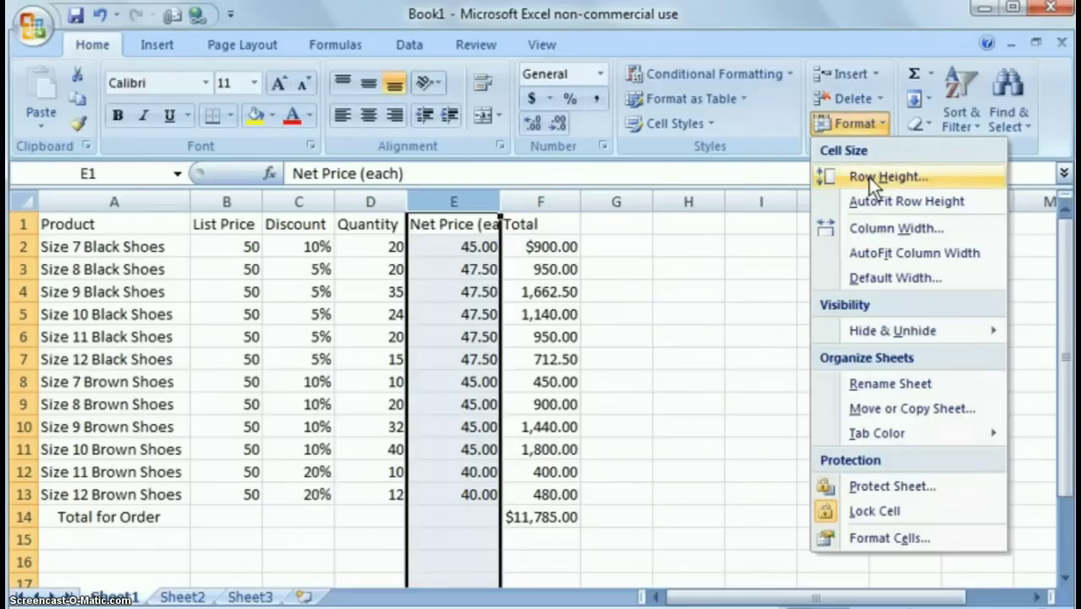
pyautogui.click(882, 254)
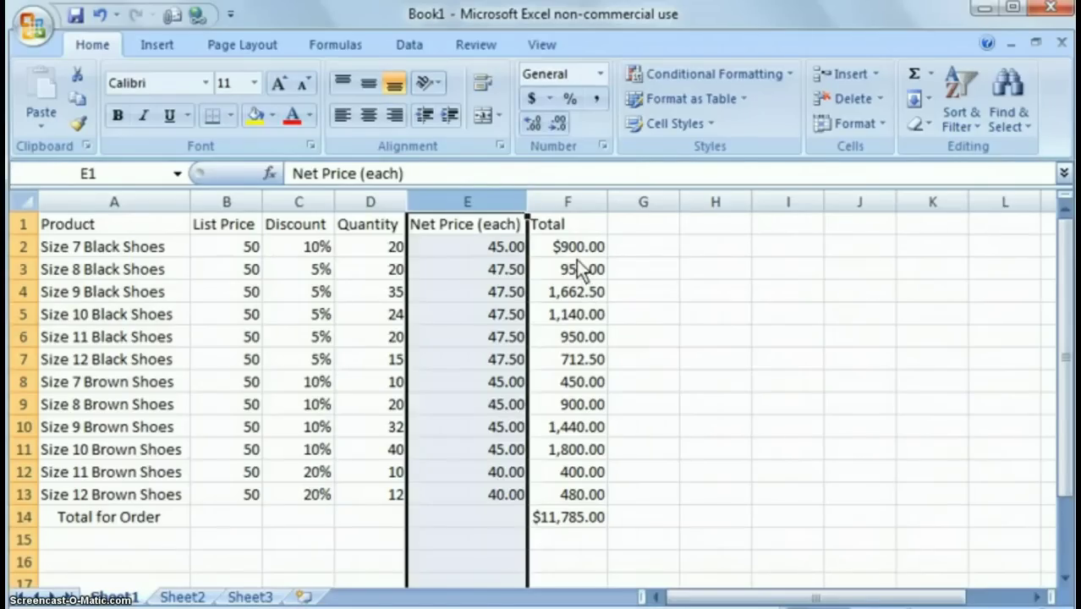
# Insert a table over $A$1:$F$13 with headers, creating Table1 with filter arrows.
pyautogui.click(446, 319)
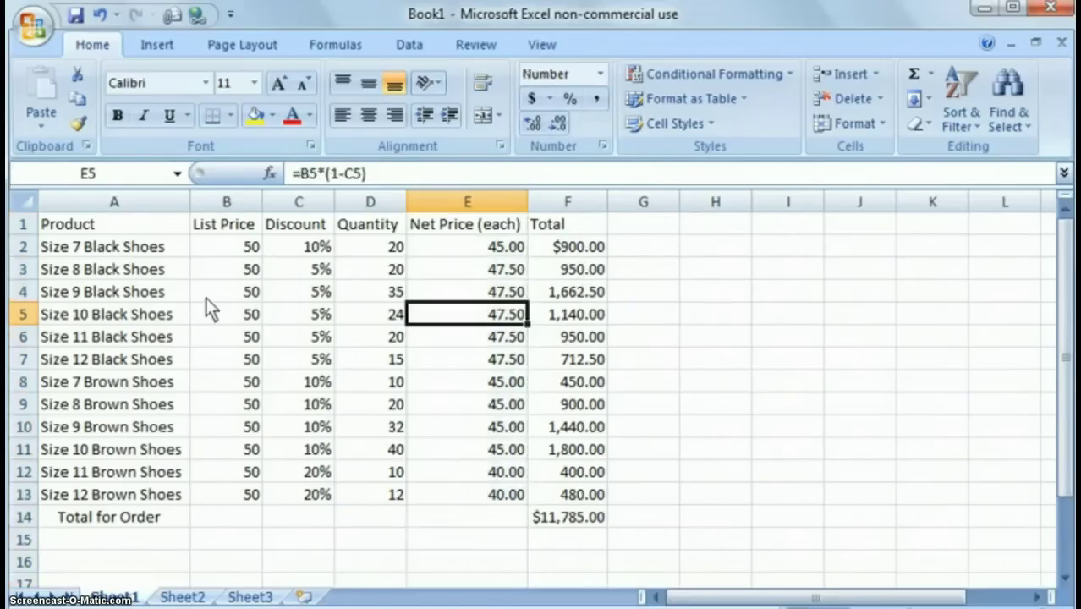
pyautogui.click(319, 367)
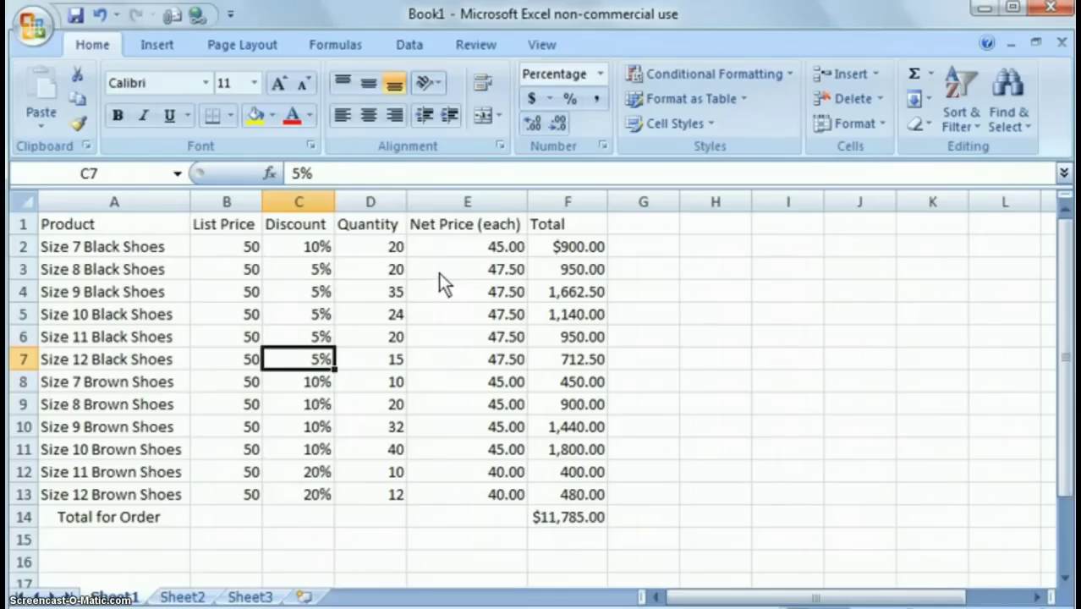
pyautogui.click(158, 46)
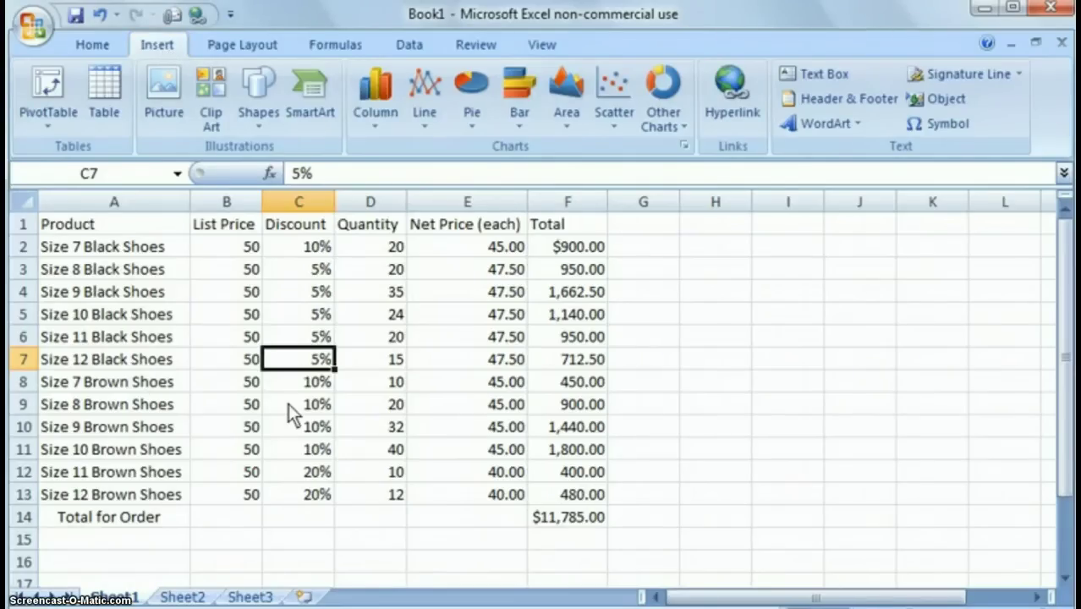
pyautogui.click(110, 89)
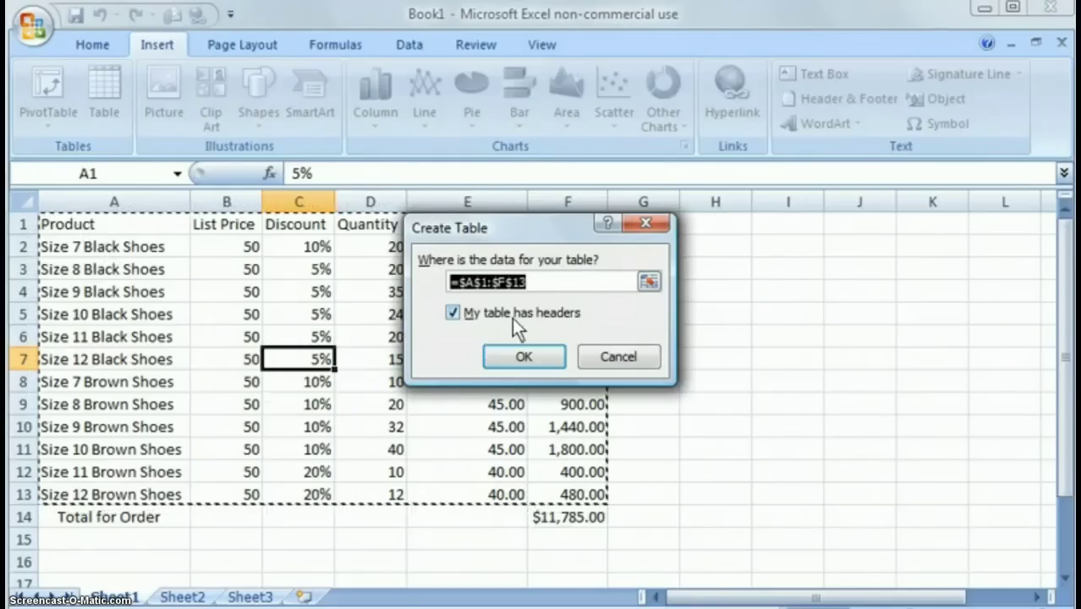
pyautogui.moveTo(545, 240); pyautogui.dragTo(748, 302)
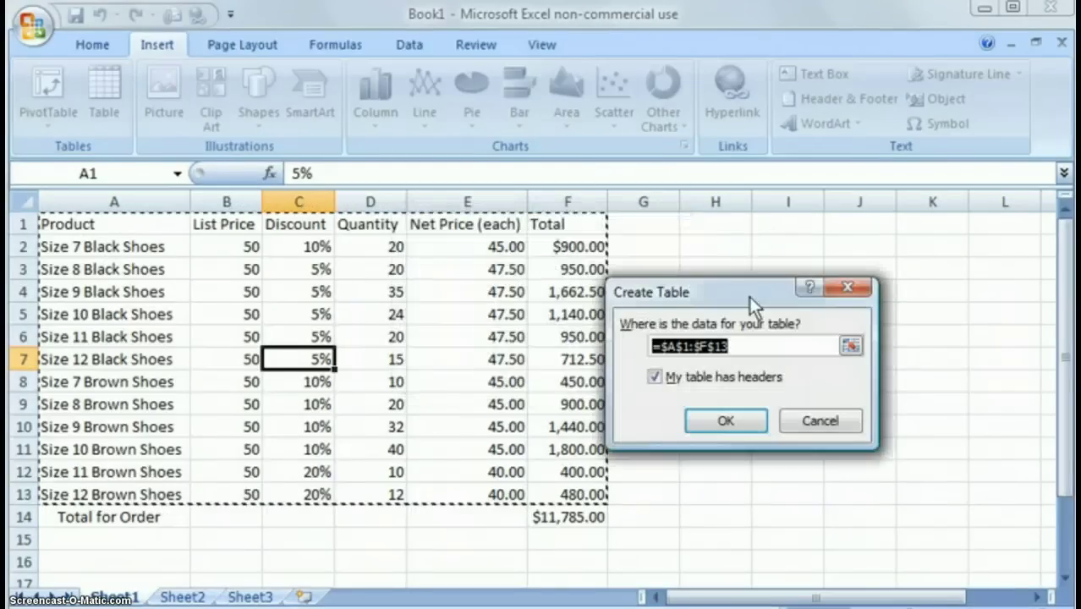
pyautogui.click(727, 421)
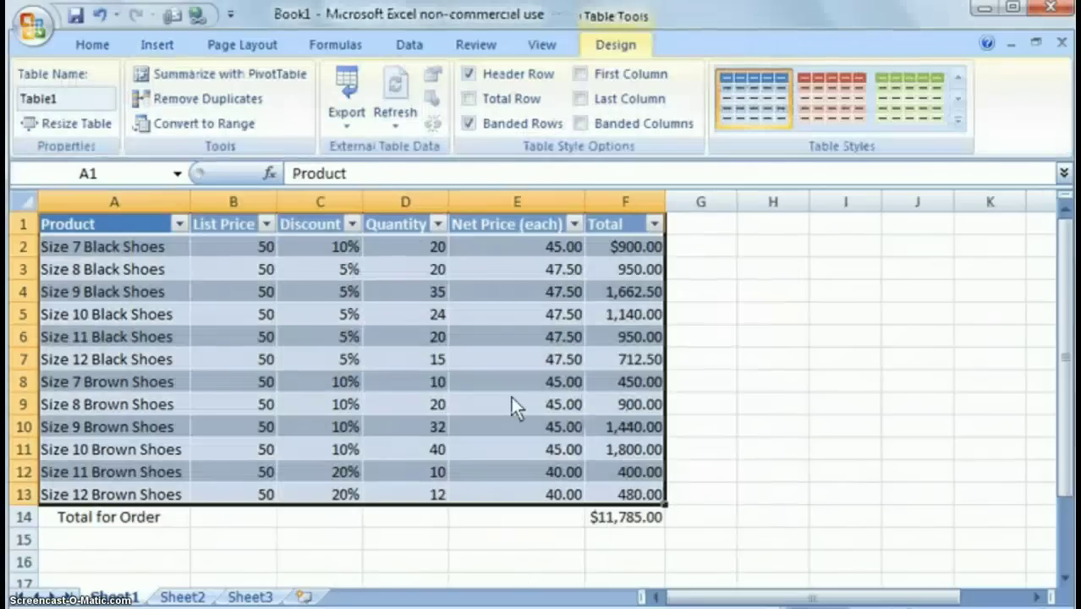
pyautogui.click(352, 224)
pyautogui.click(352, 224)
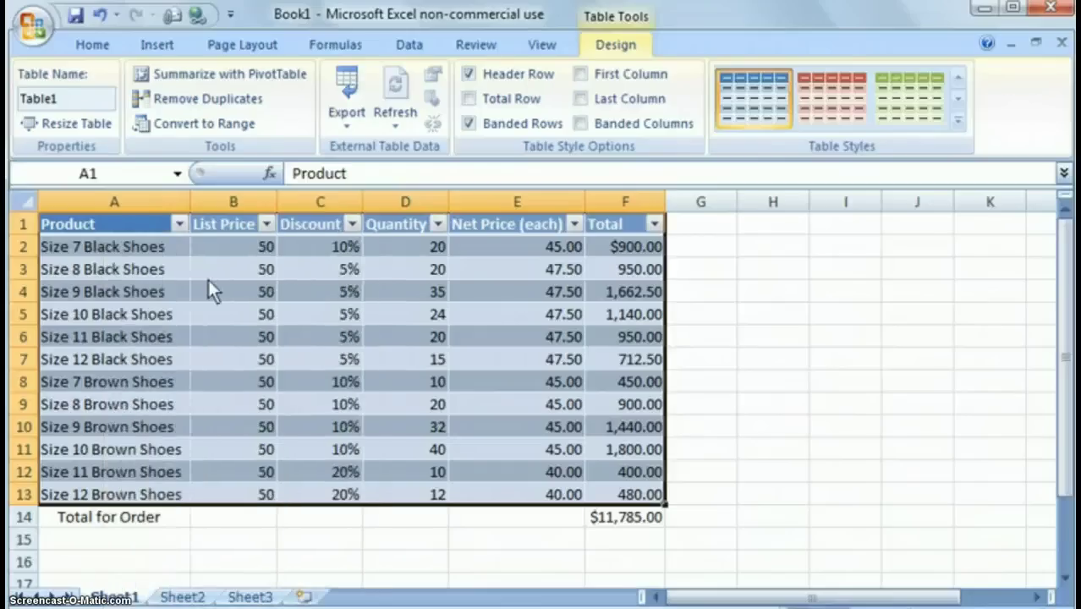
pyautogui.click(181, 223)
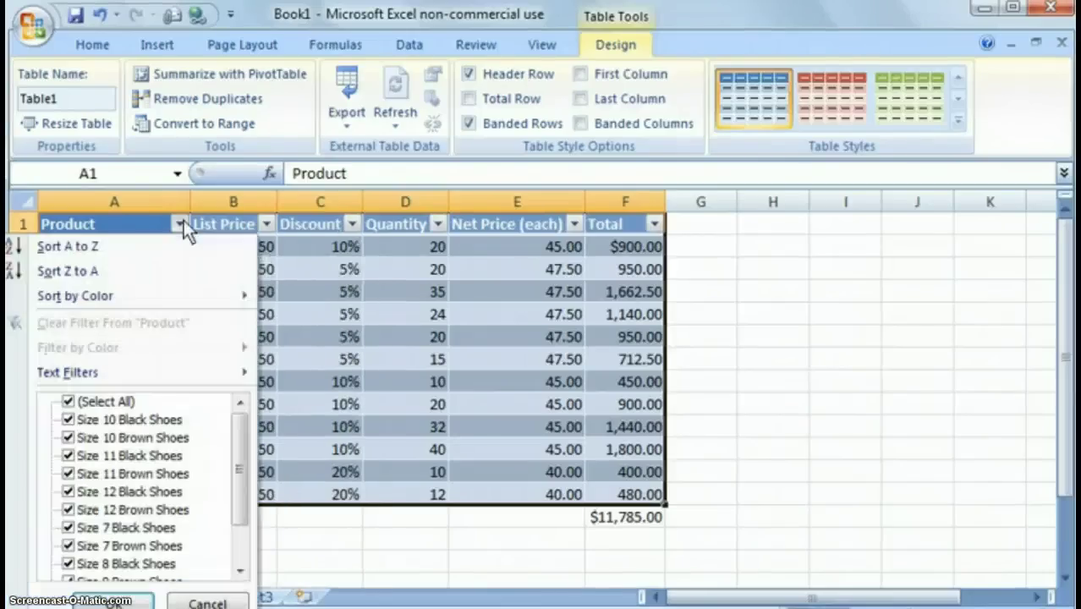
pyautogui.click(69, 403)
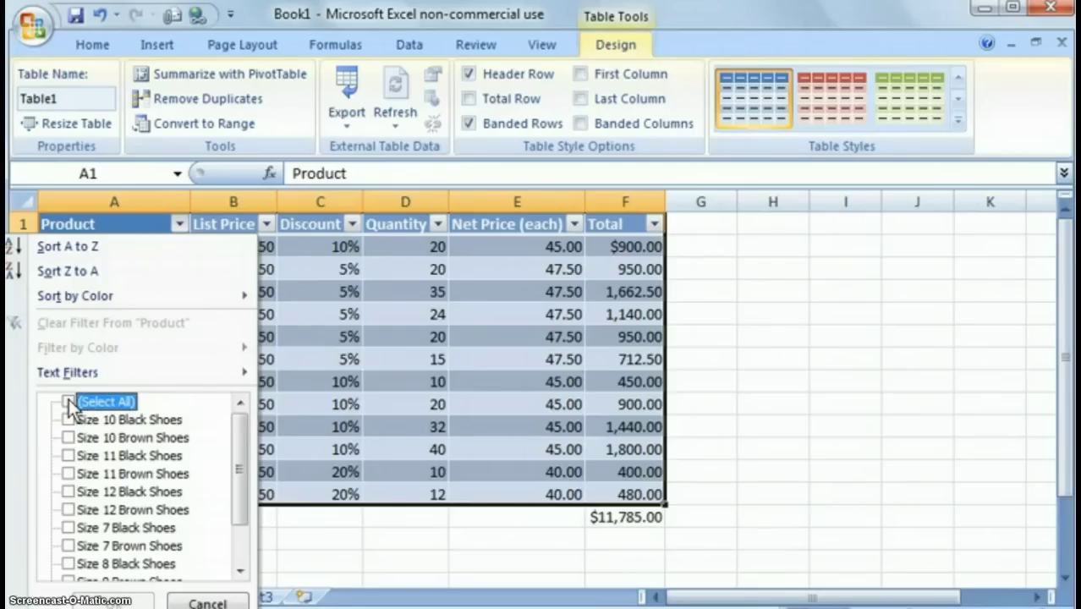
pyautogui.moveTo(240, 492); pyautogui.dragTo(241, 526)
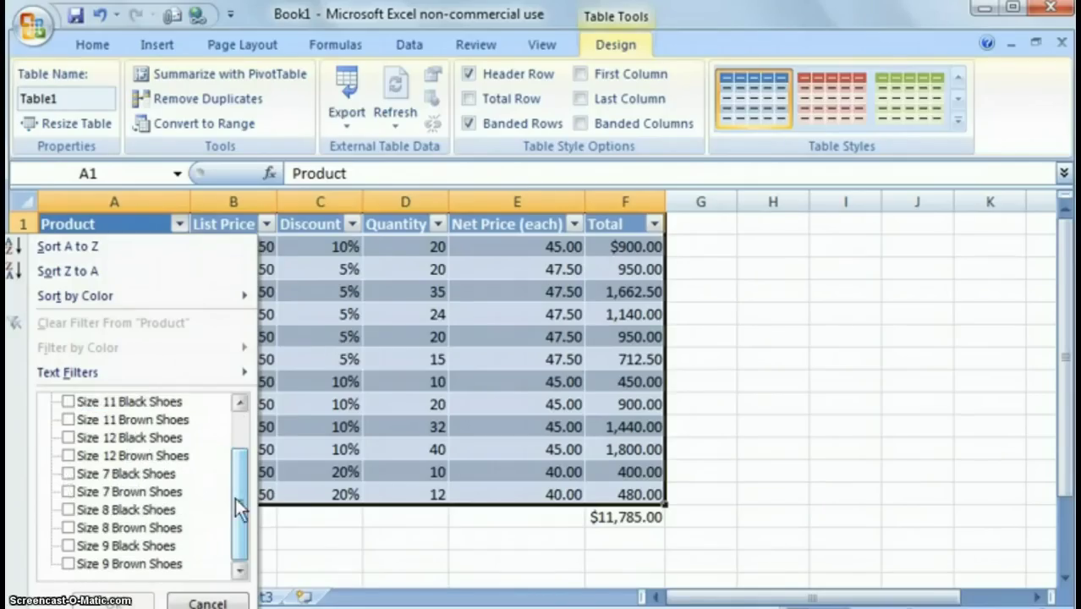
pyautogui.scroll(1, 235, 498)
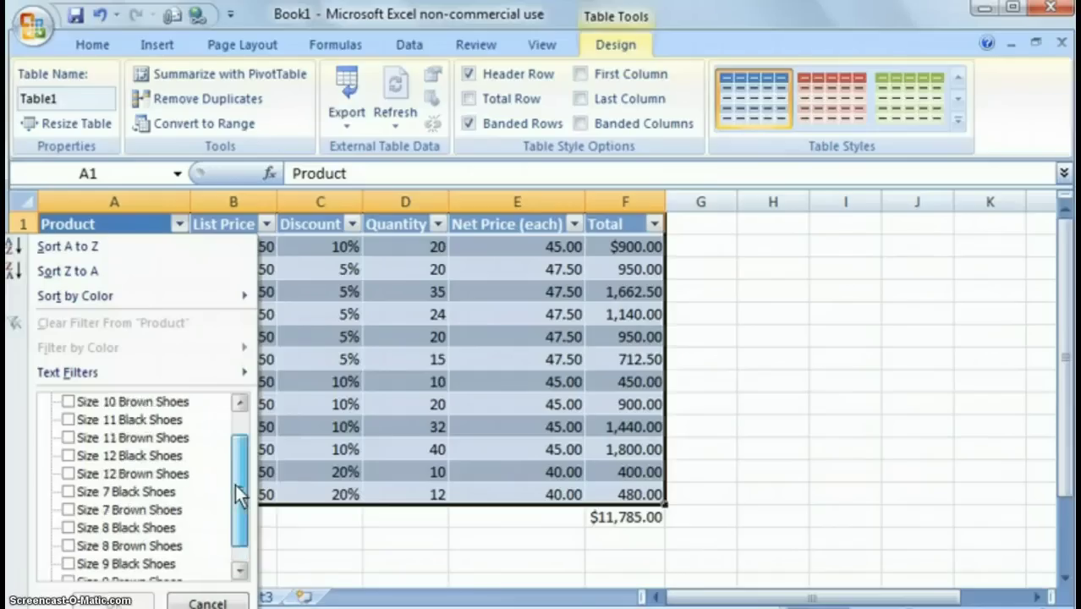
pyautogui.click(85, 474)
pyautogui.click(117, 603)
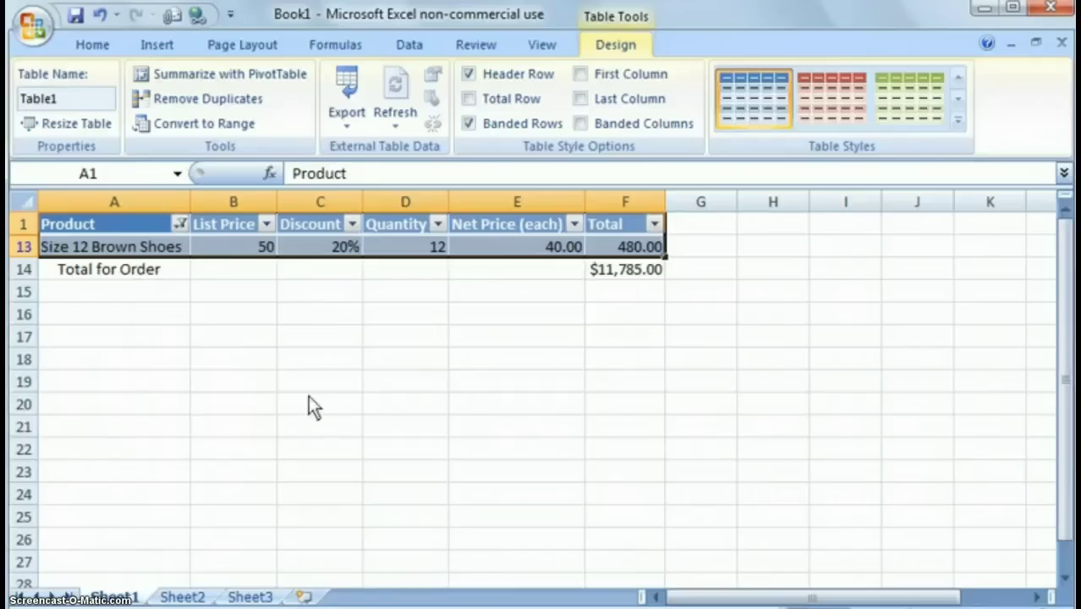
pyautogui.click(102, 16)
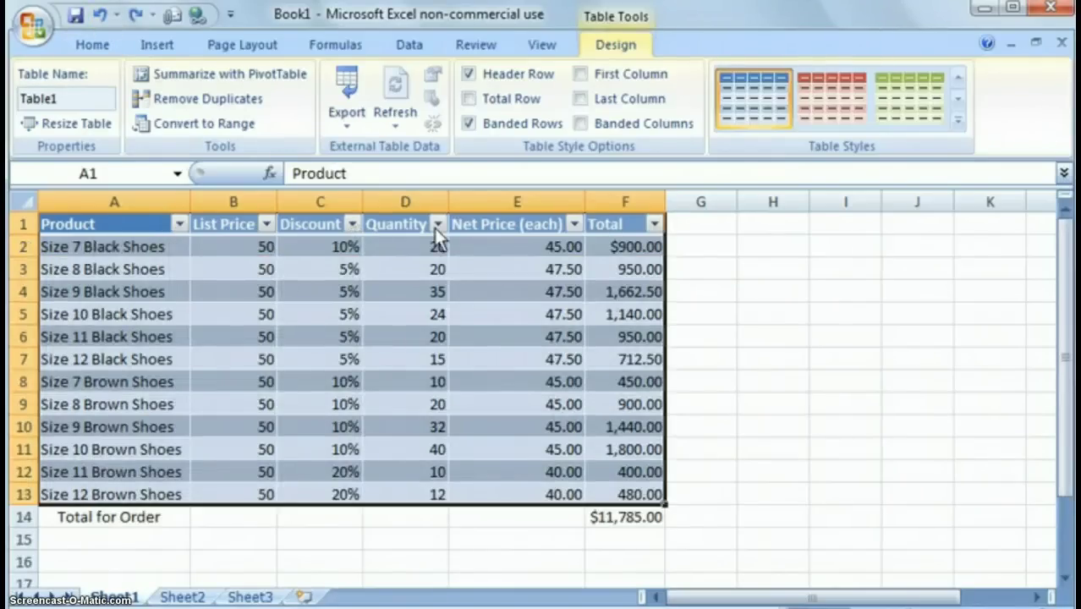
pyautogui.click(574, 223)
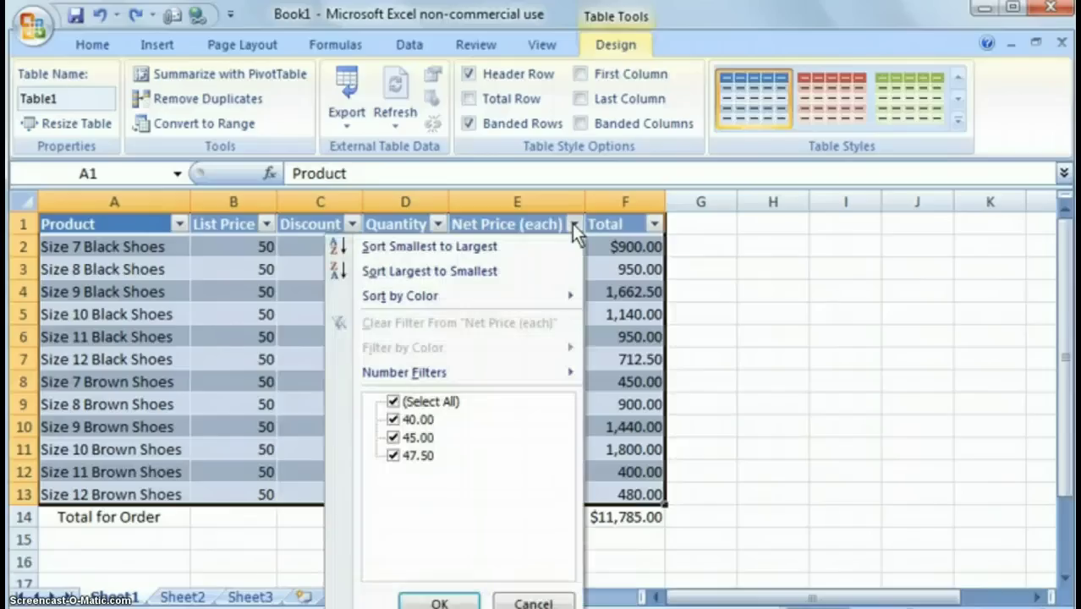
pyautogui.click(393, 402)
pyautogui.click(393, 438)
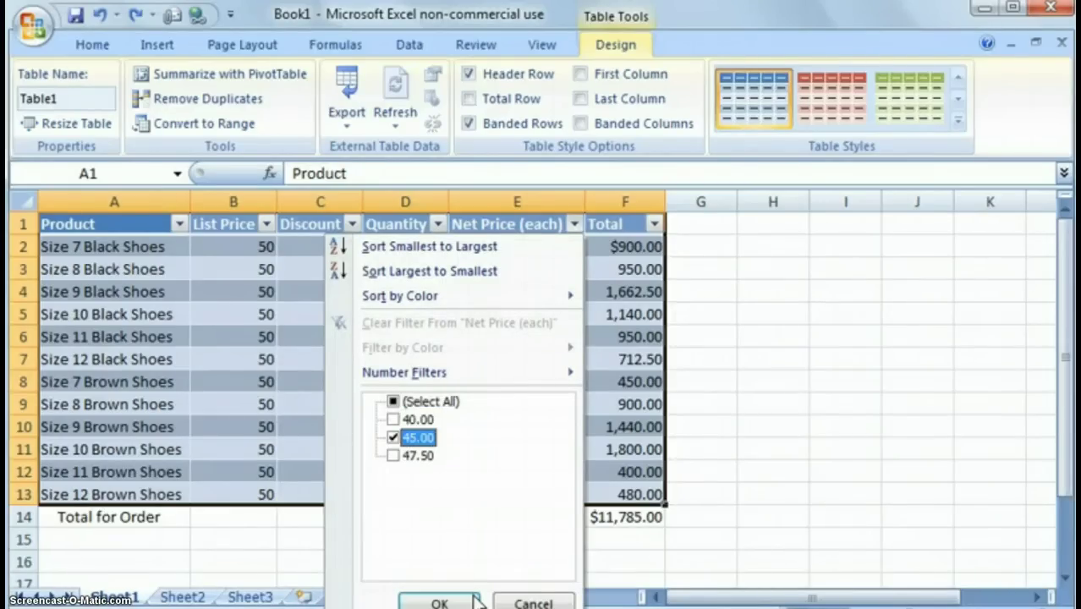
pyautogui.click(441, 603)
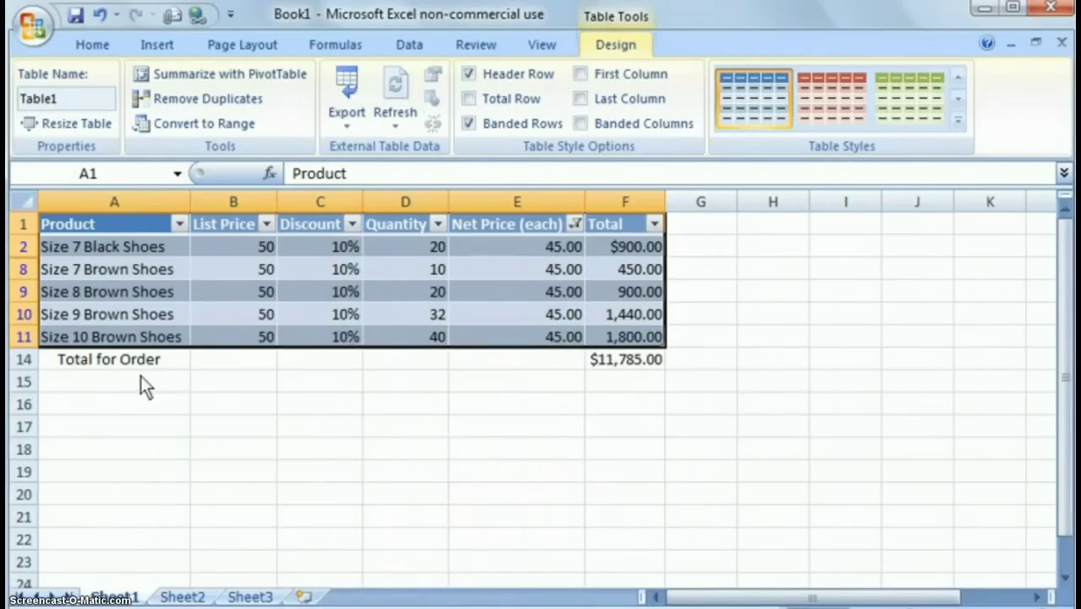
pyautogui.click(101, 16)
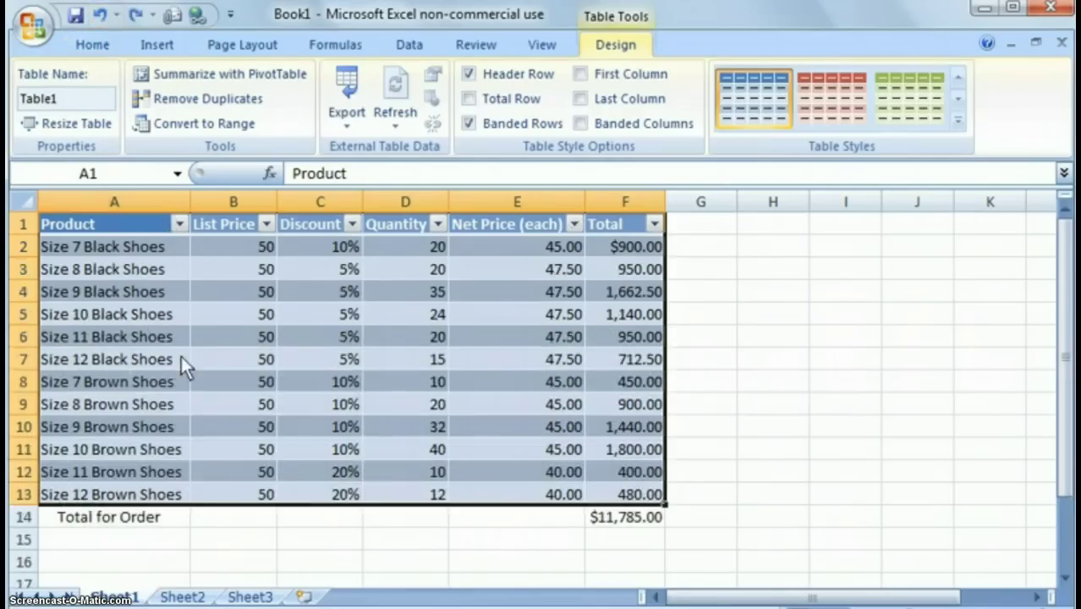